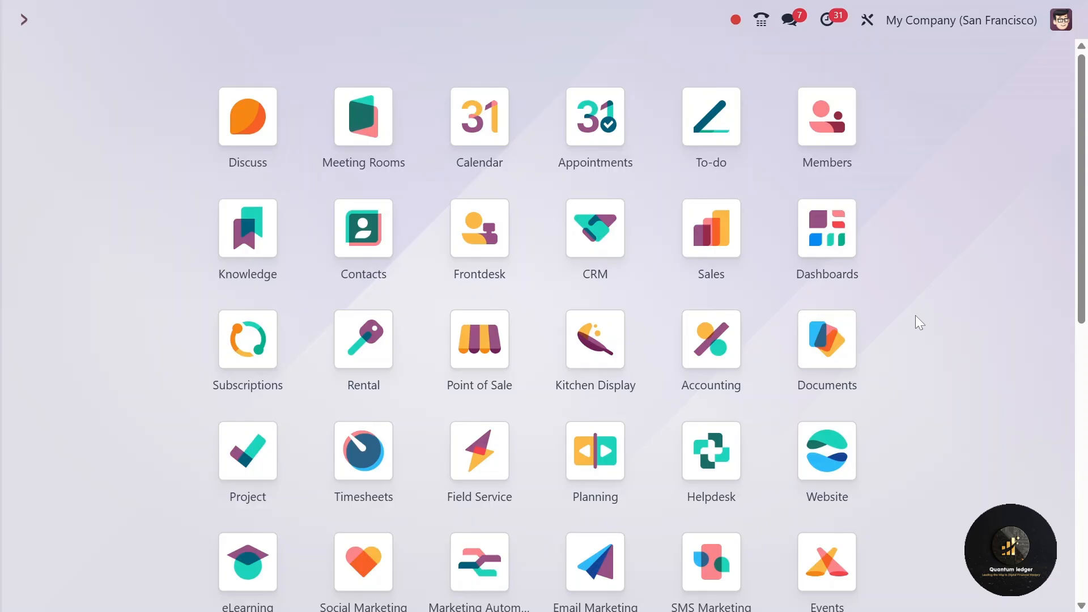
scroll(589, 295, down, 1)
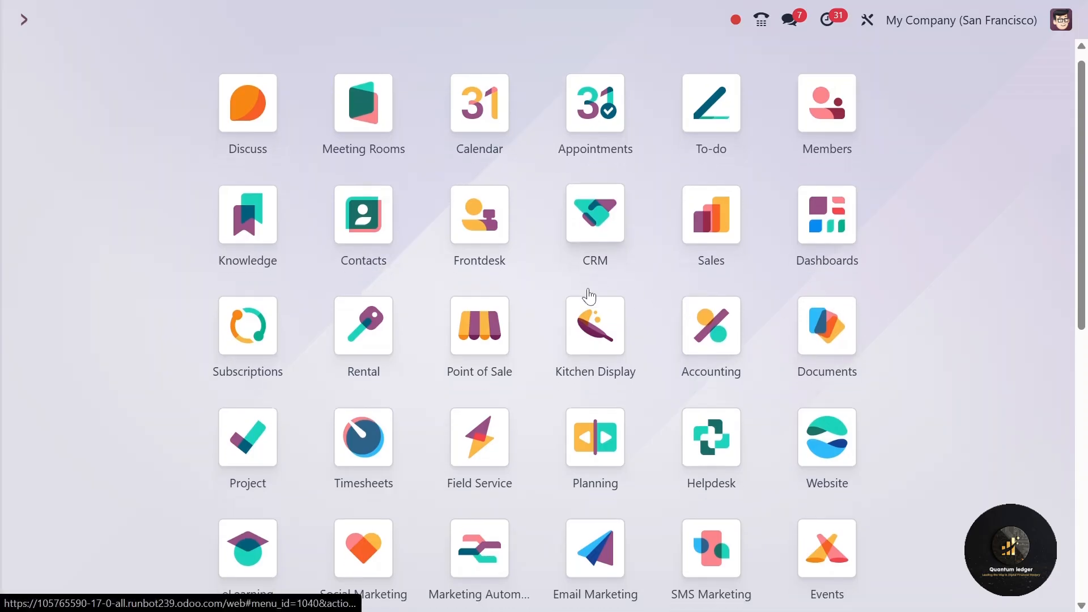
scroll(589, 295, down, 3)
scroll(588, 295, up, 3)
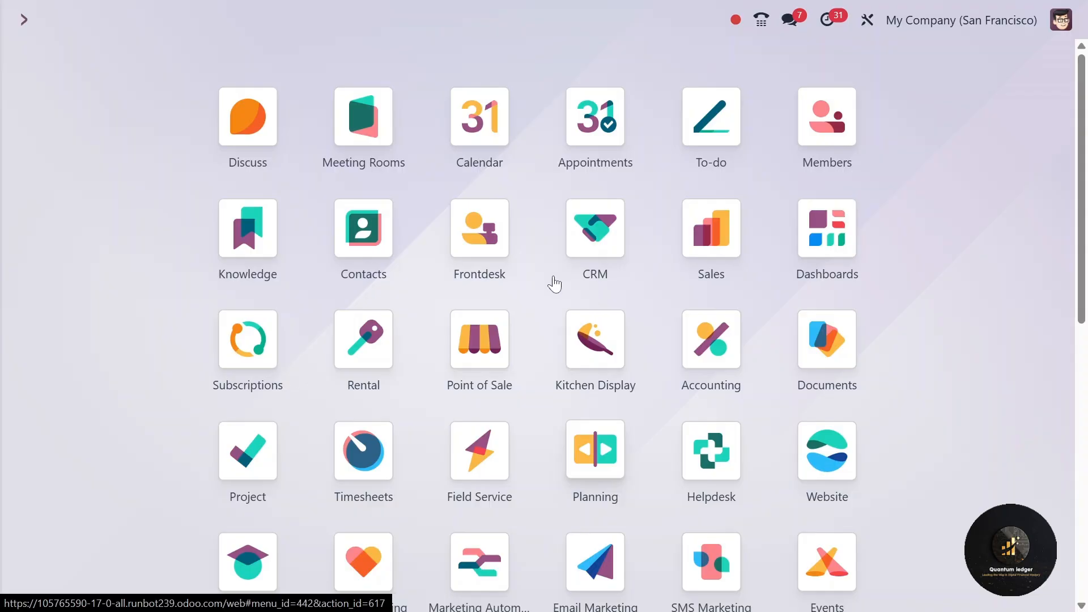
Find and open the Purchase app and start a new request for quotation
text(p)
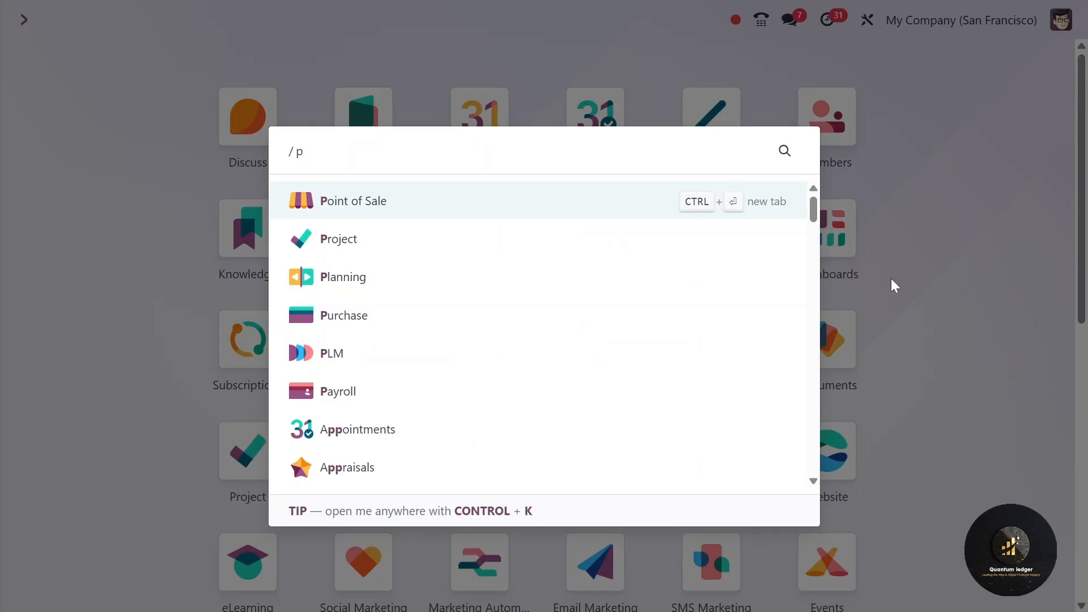
text(u)
click(397, 194)
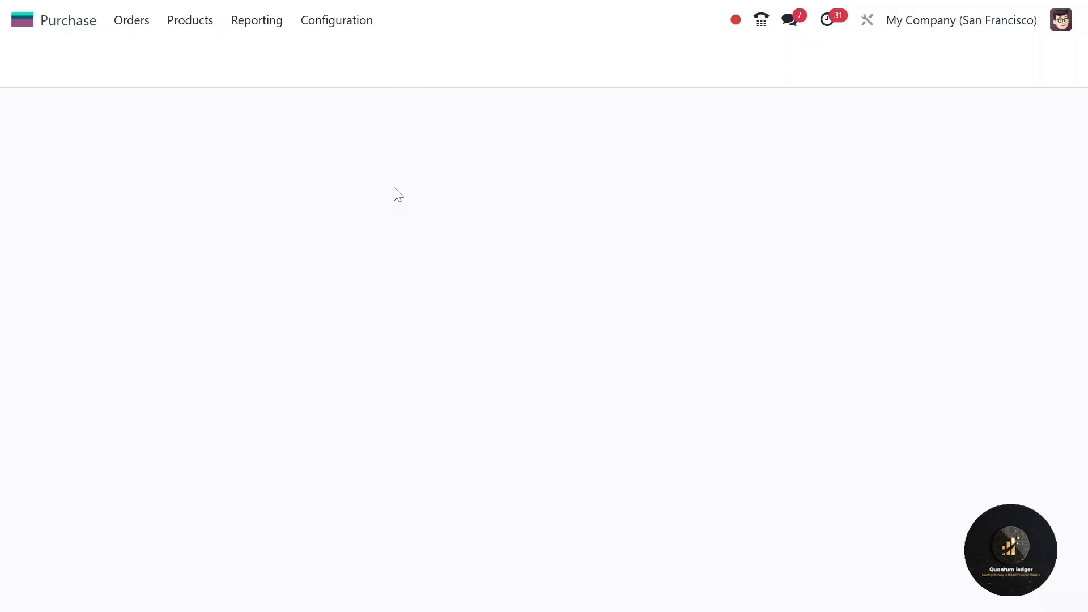
click(34, 60)
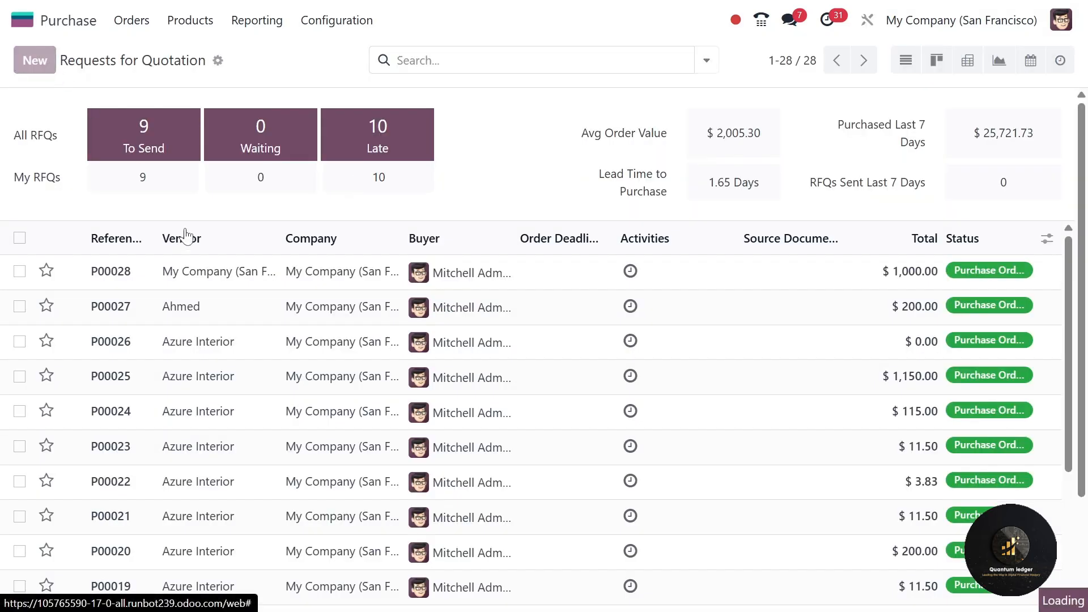
Enter the vendor's name on the request for quotation and create it as a new vendor
click(283, 226)
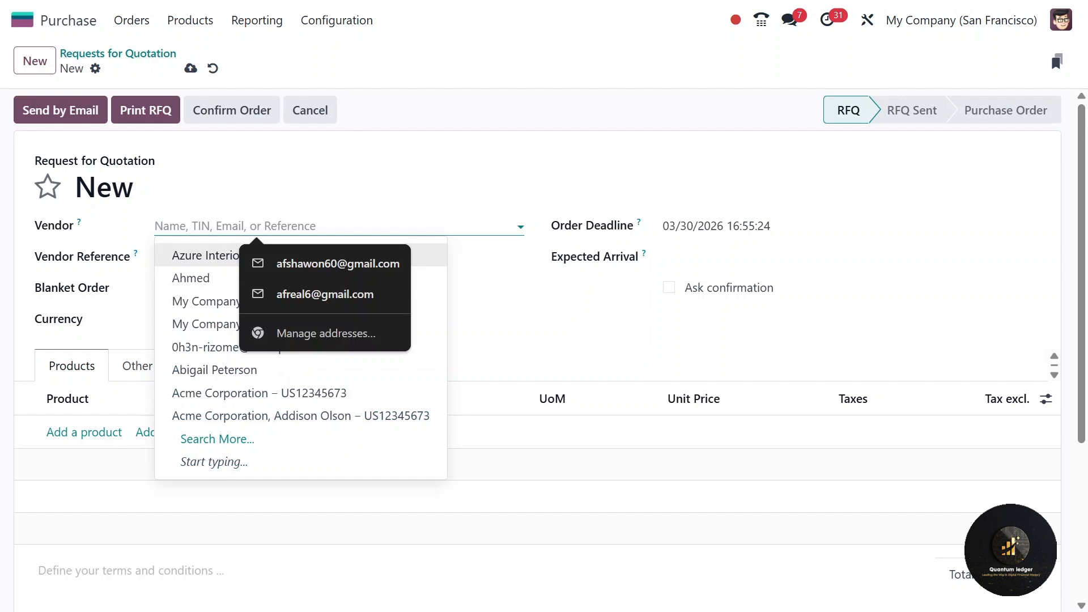
text(Rafiq)
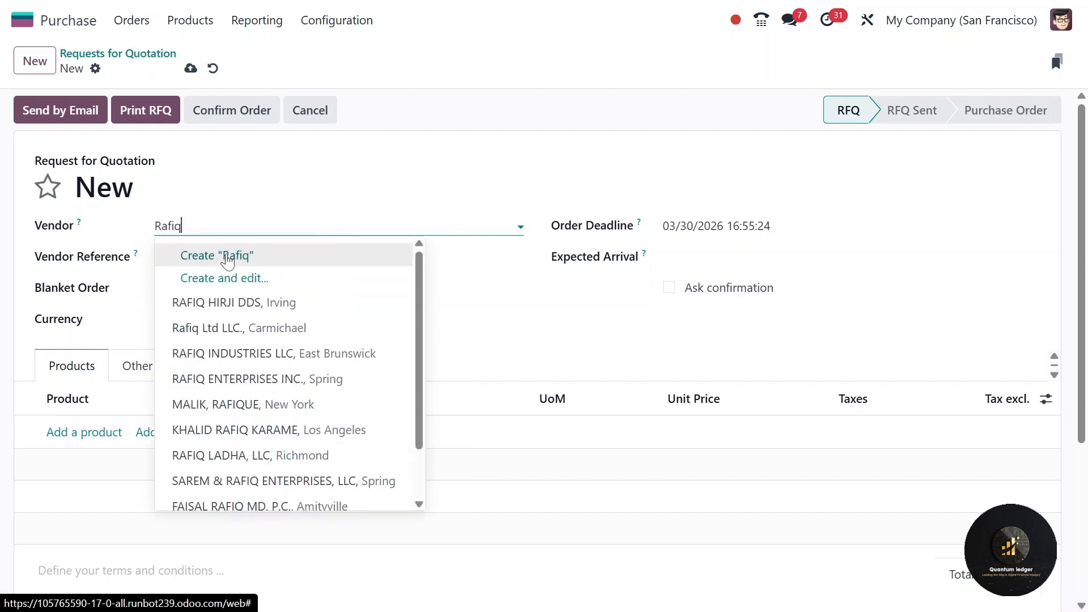
click(216, 254)
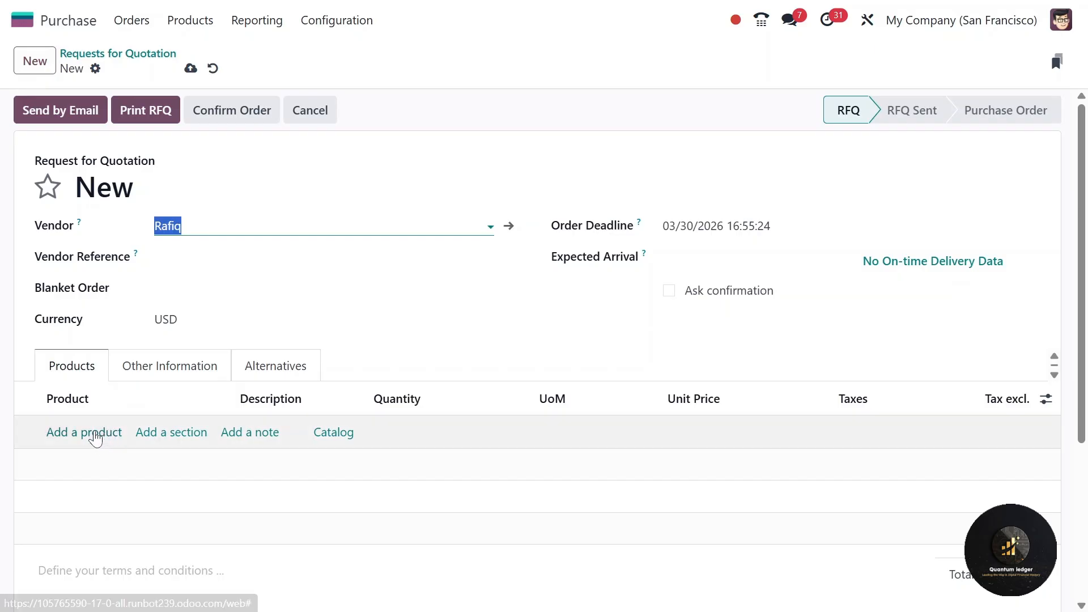
Add a product line for a new product named Vivo and set its product type to Storable Product
click(110, 434)
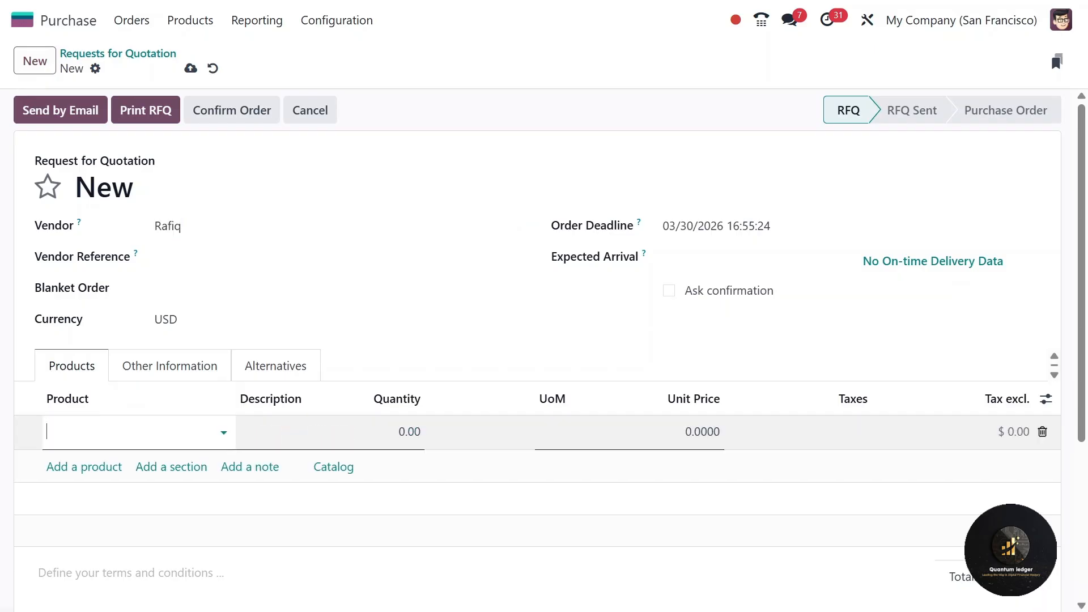
text(Vivo)
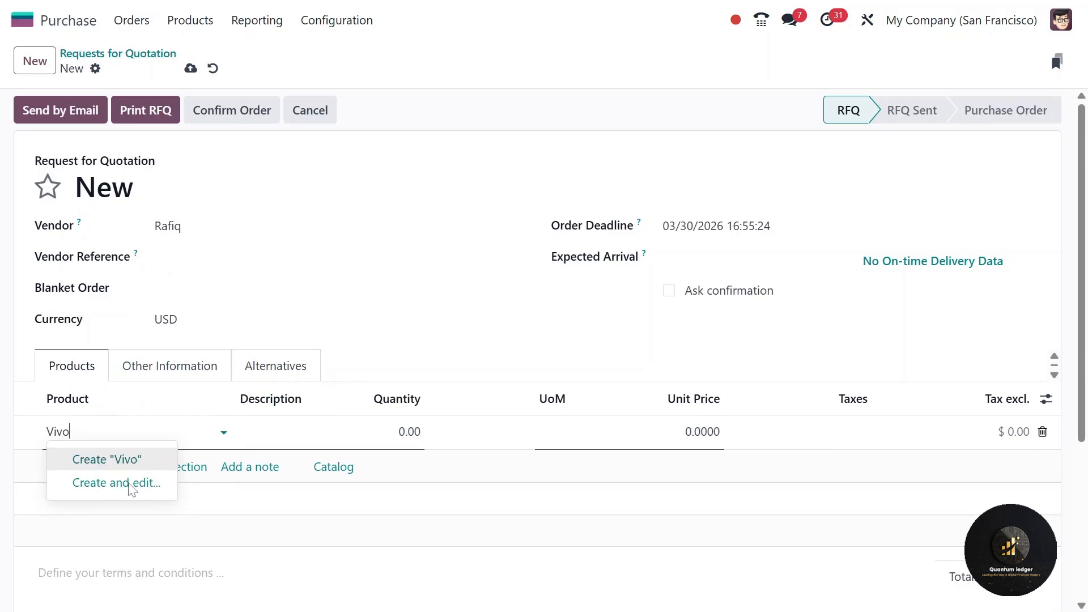
click(130, 483)
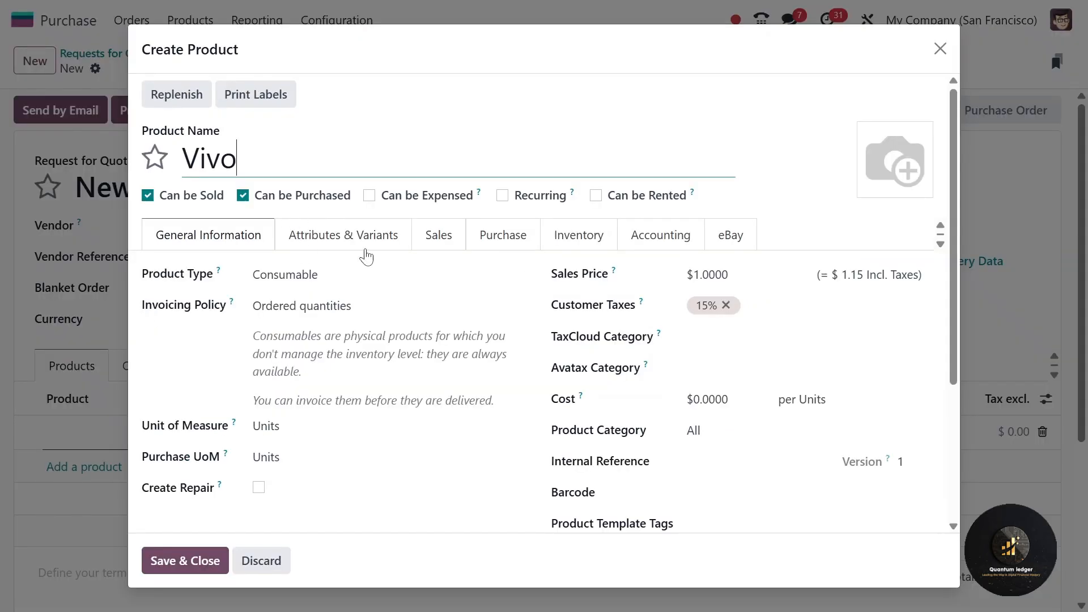
click(347, 280)
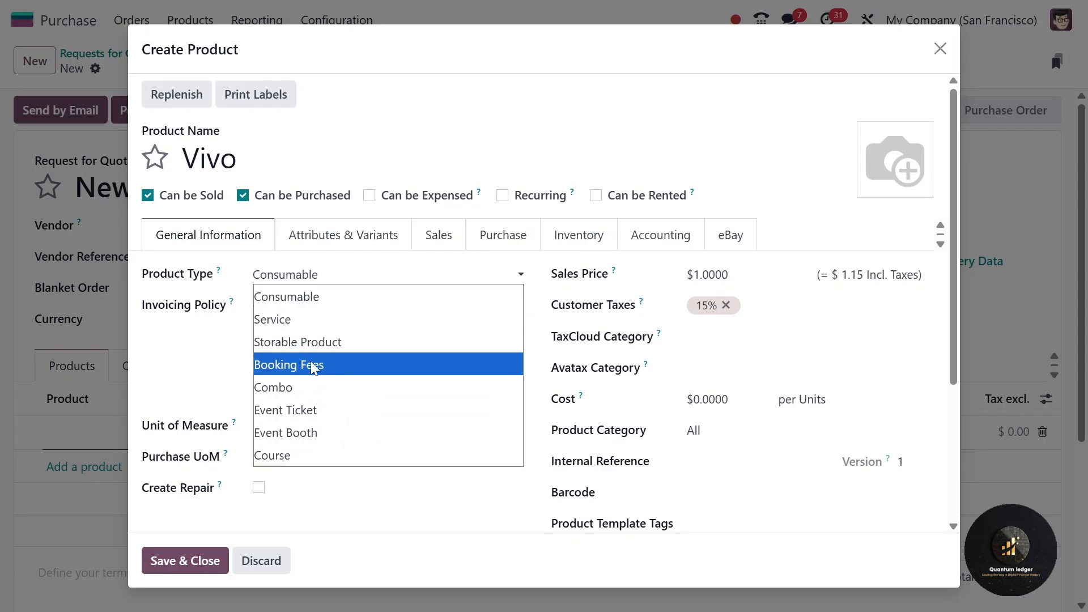
click(316, 346)
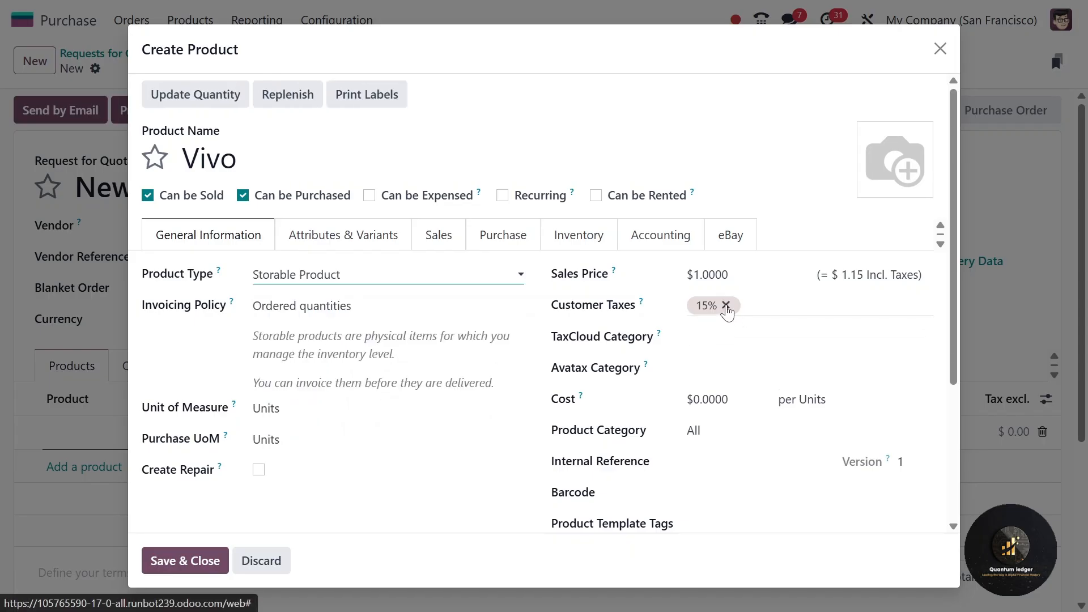
Remove the 15% customer tax from the Vivo product and set its product category to Mobile
click(726, 306)
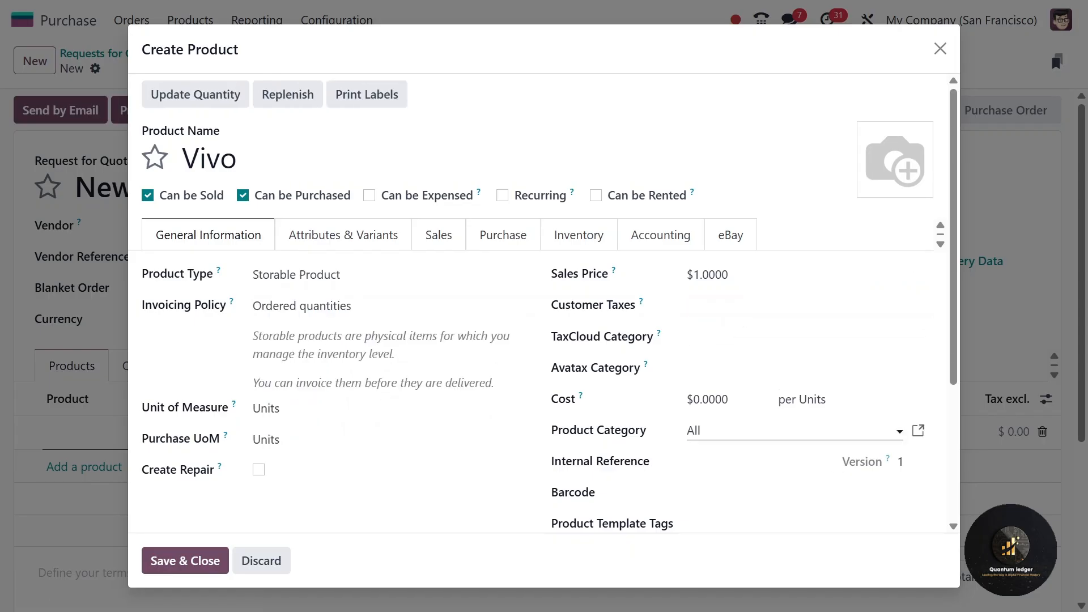
click(793, 431)
text(Mo)
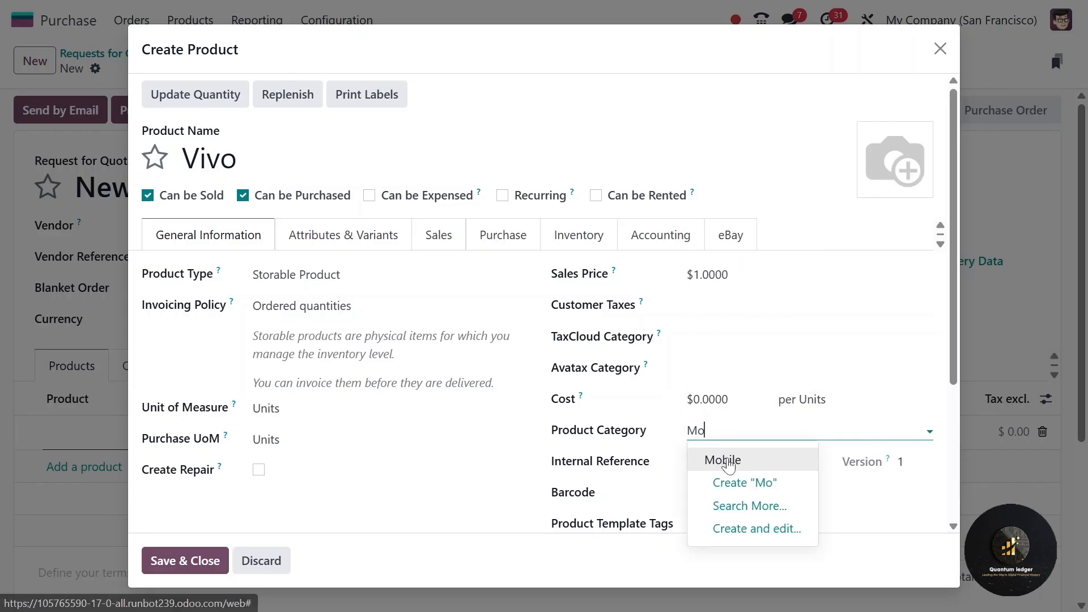
click(729, 456)
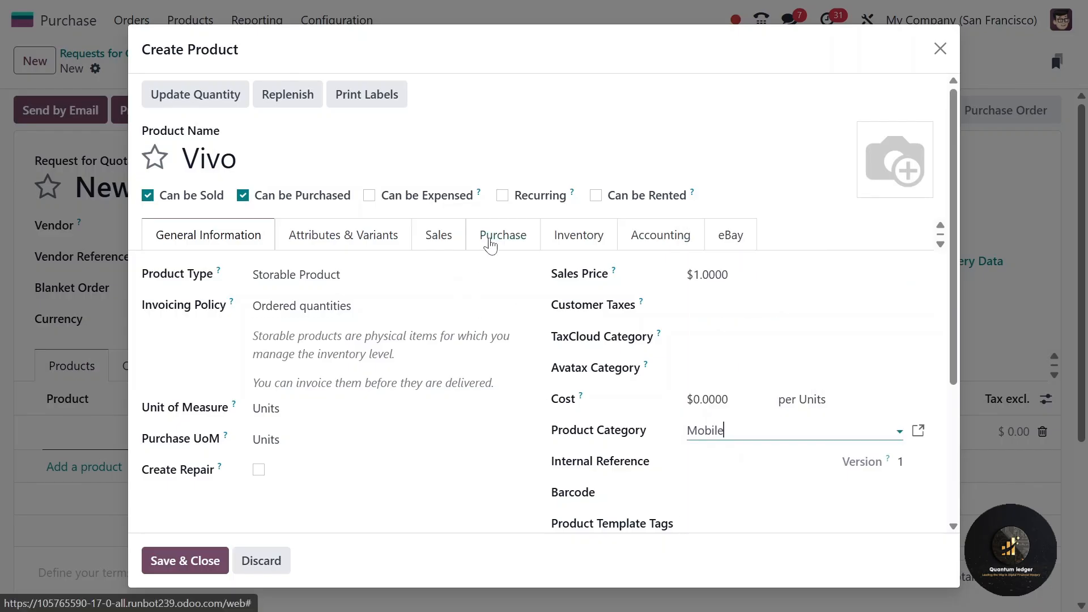
Check the Vivo product's purchase settings, including the vendor bill control policy, and save the product
click(493, 243)
scroll(250, 436, down, 2)
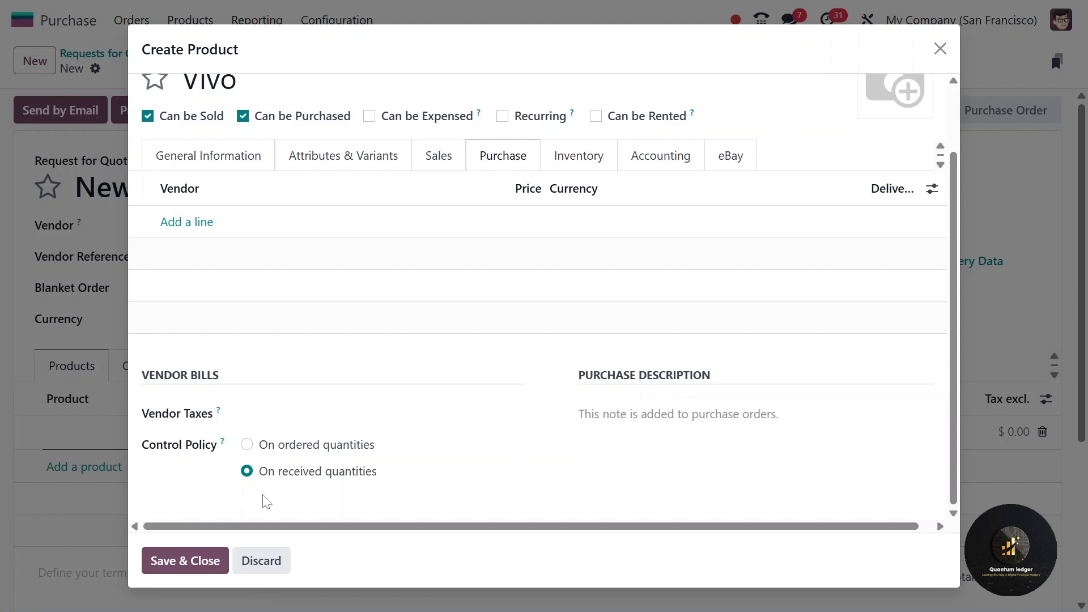
click(181, 562)
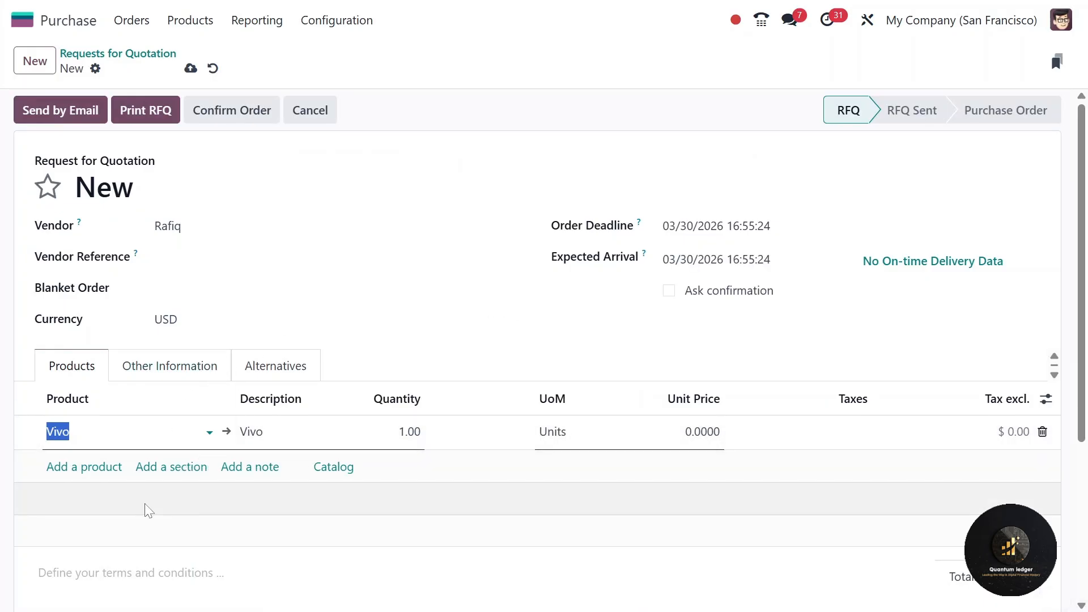
Set the Vivo order line to a quantity of 25 and a unit price of 20
click(405, 432)
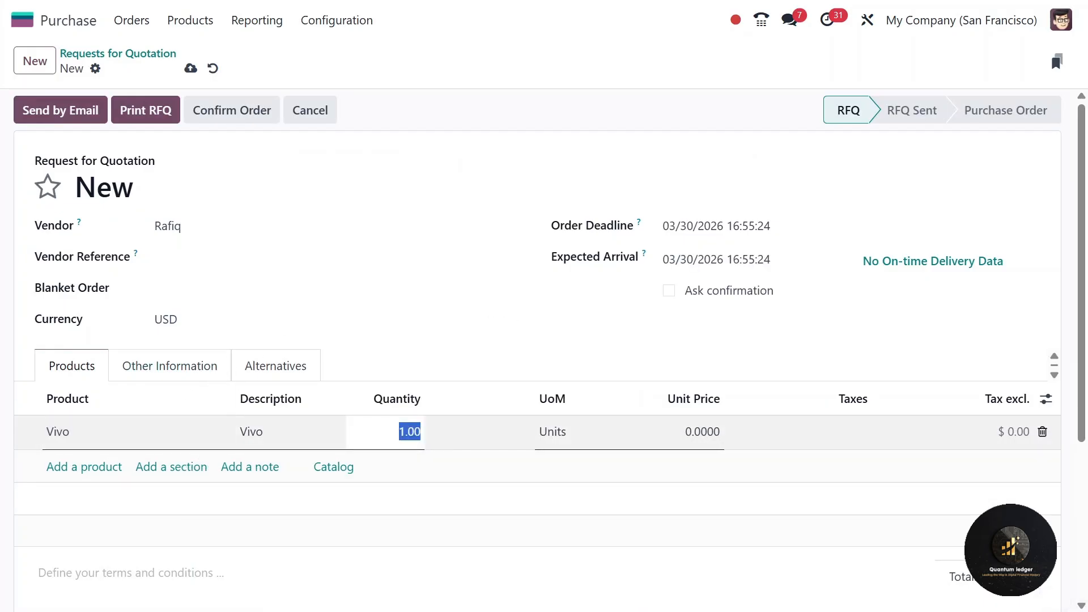
text(25)
click(702, 432)
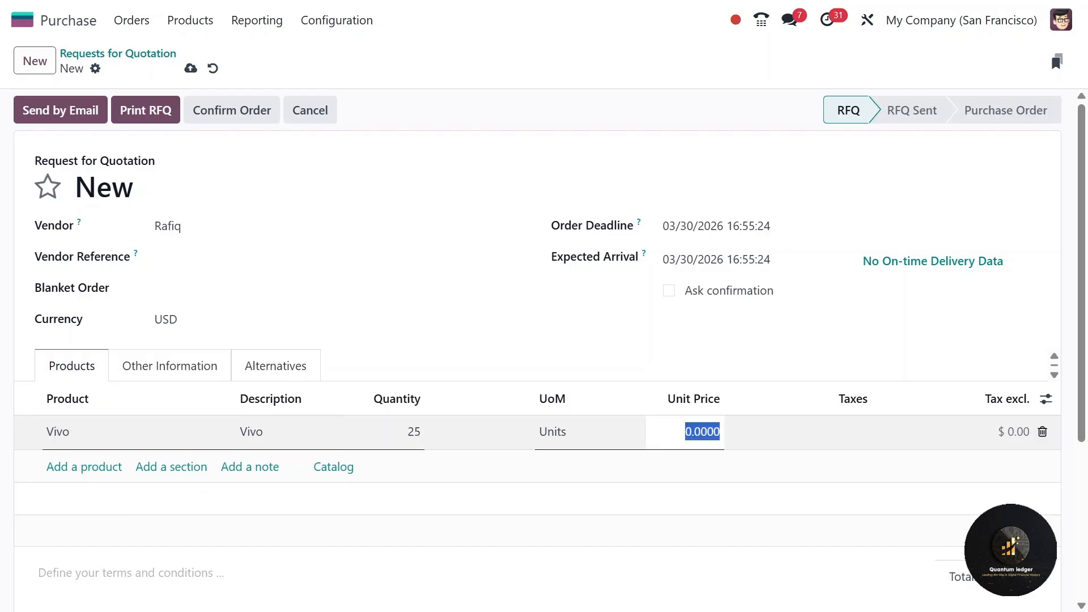
text(20)
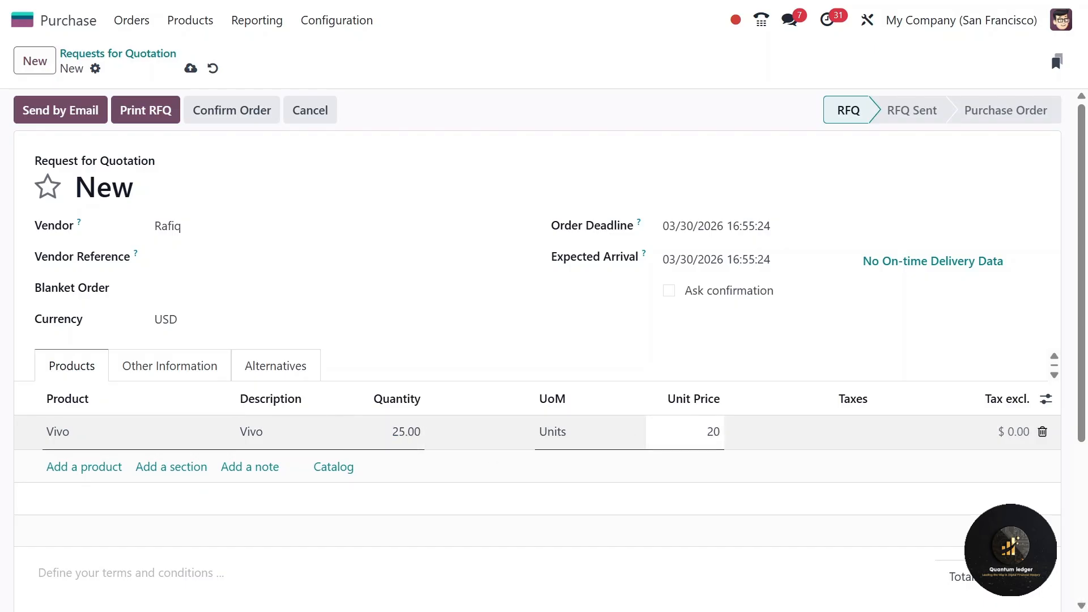
click(609, 562)
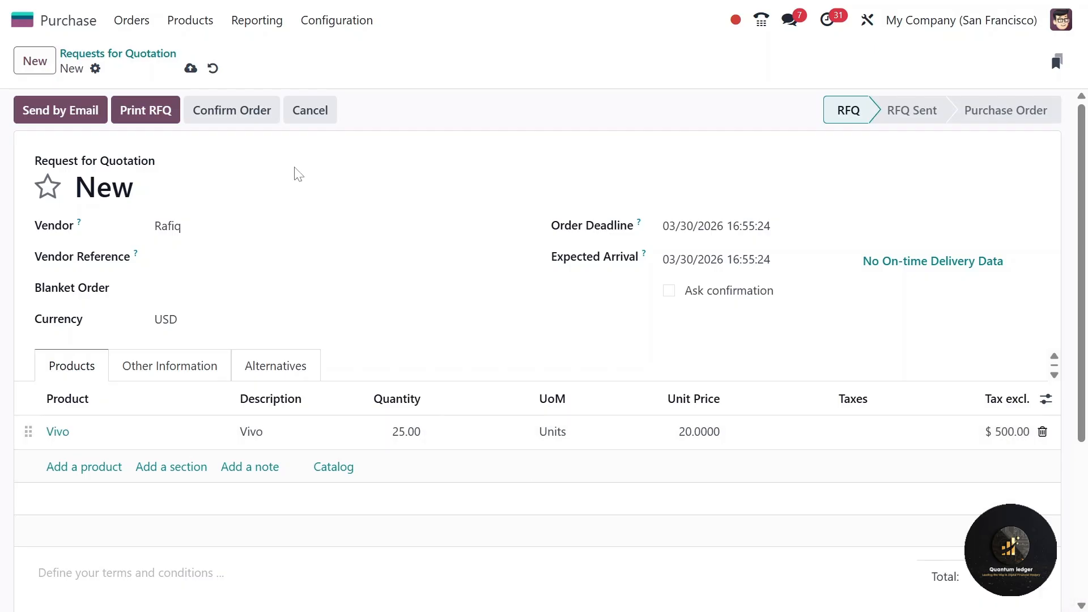
Confirm the order and validate the receipt of the ordered Vivo products
click(243, 112)
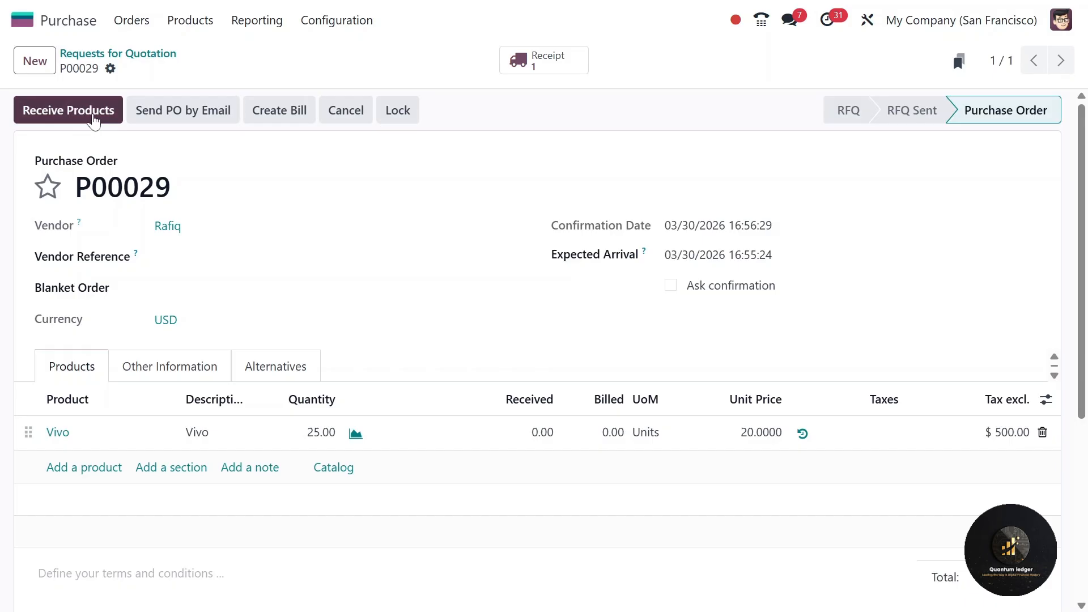
click(91, 111)
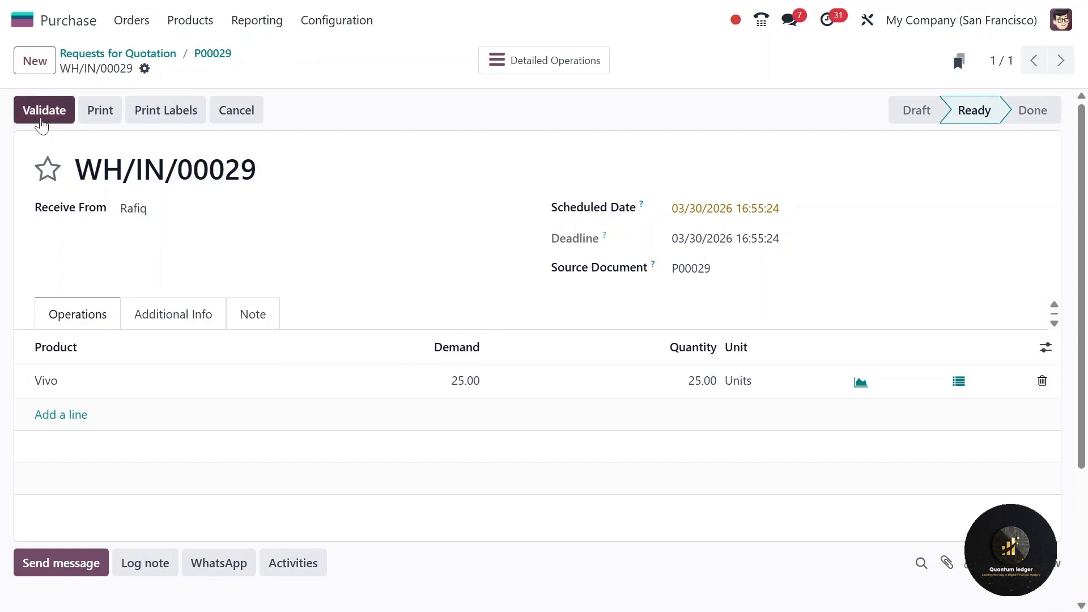
click(43, 120)
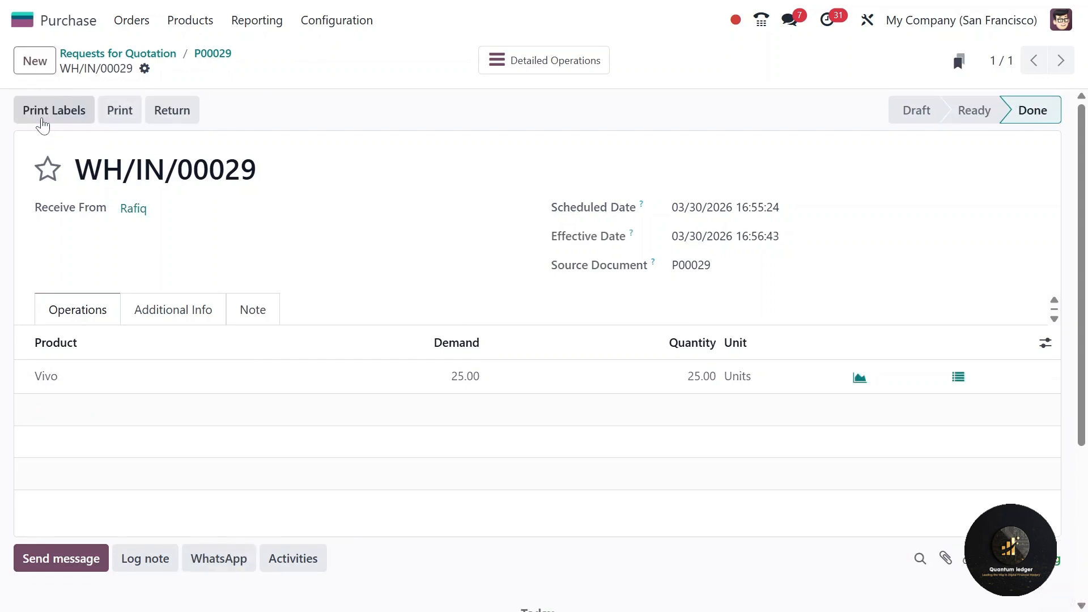
Create the vendor bill from the purchase order, set its bill date to 03/30/2026, and confirm it
click(200, 54)
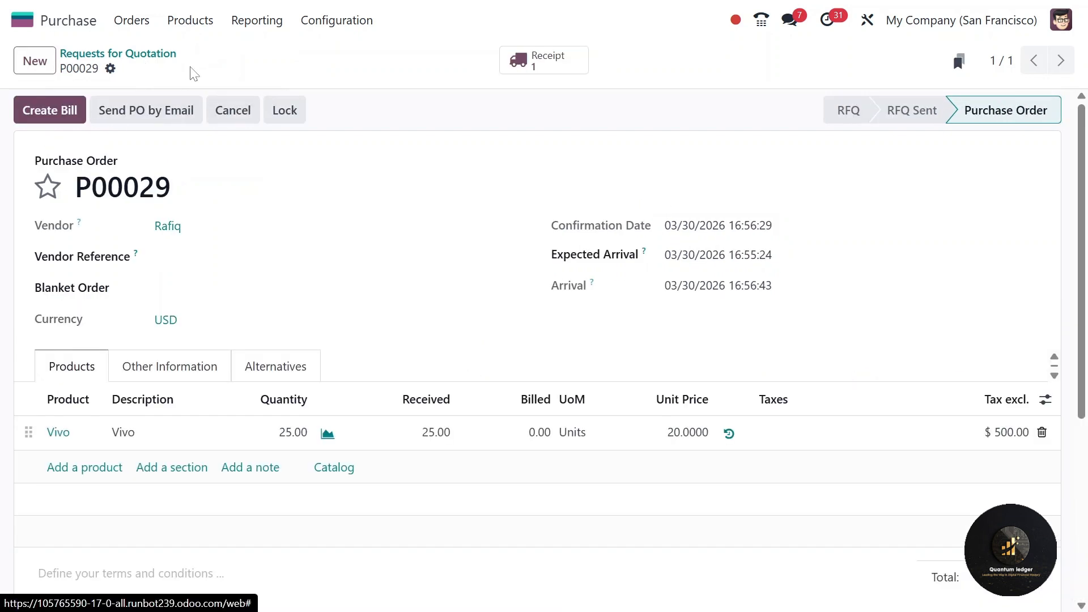
click(65, 118)
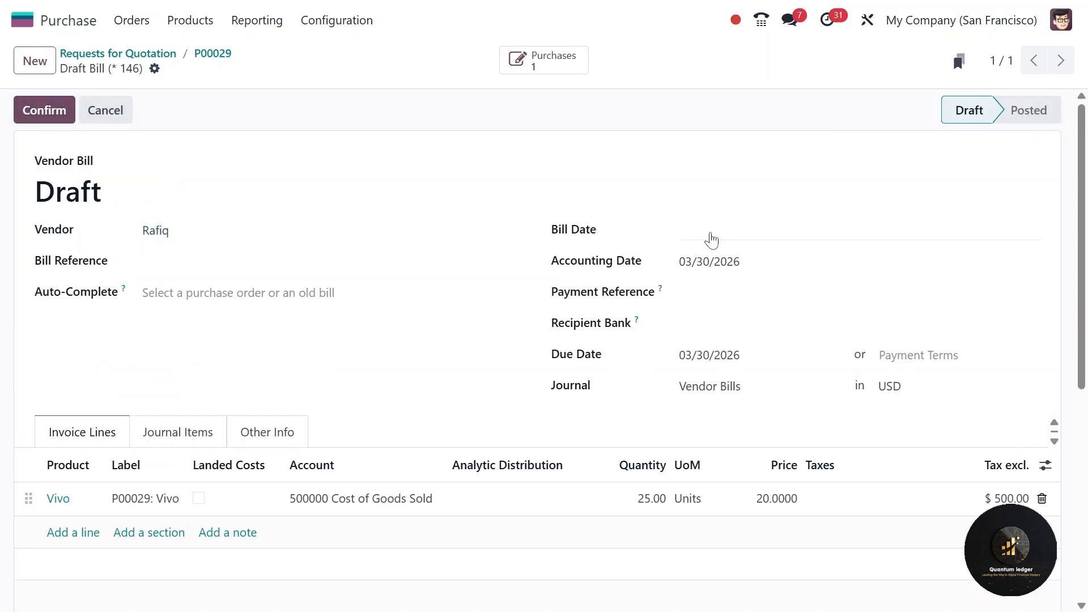
click(713, 239)
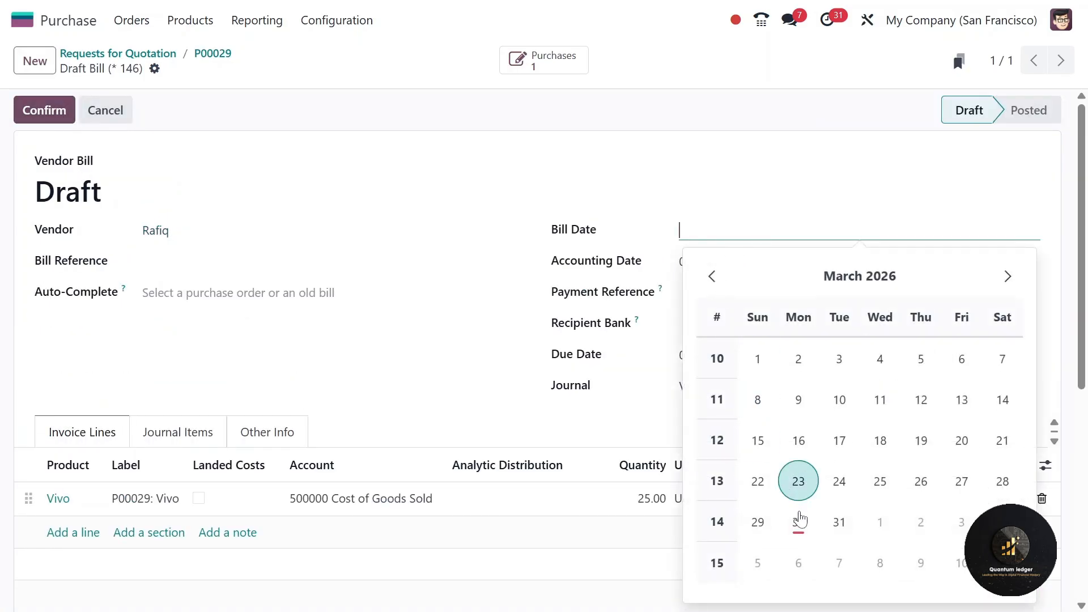
click(797, 520)
scroll(201, 427, down, 3)
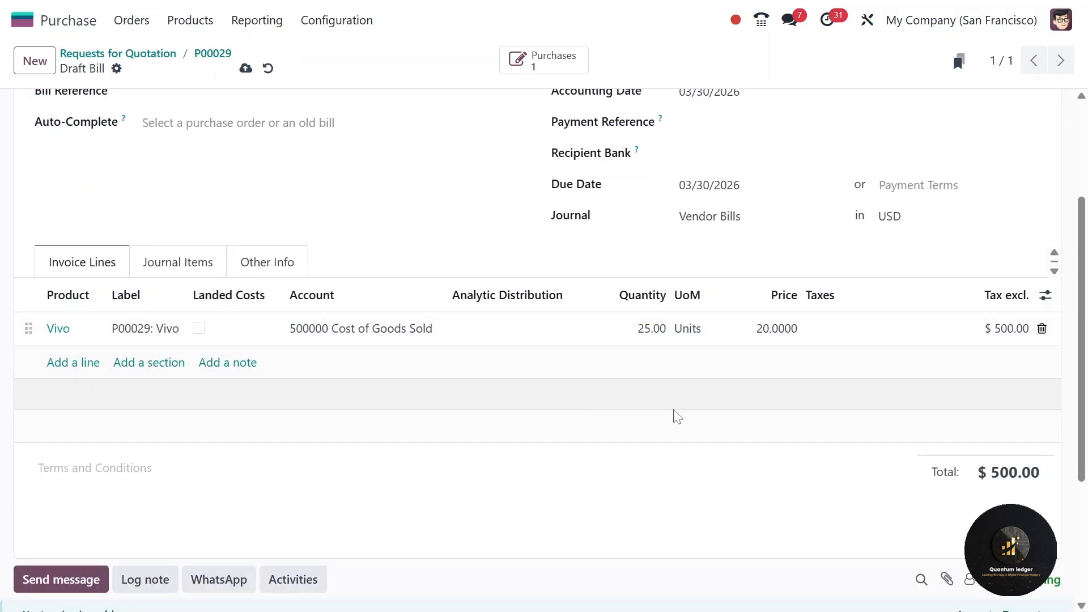
scroll(357, 347, up, 3)
click(57, 112)
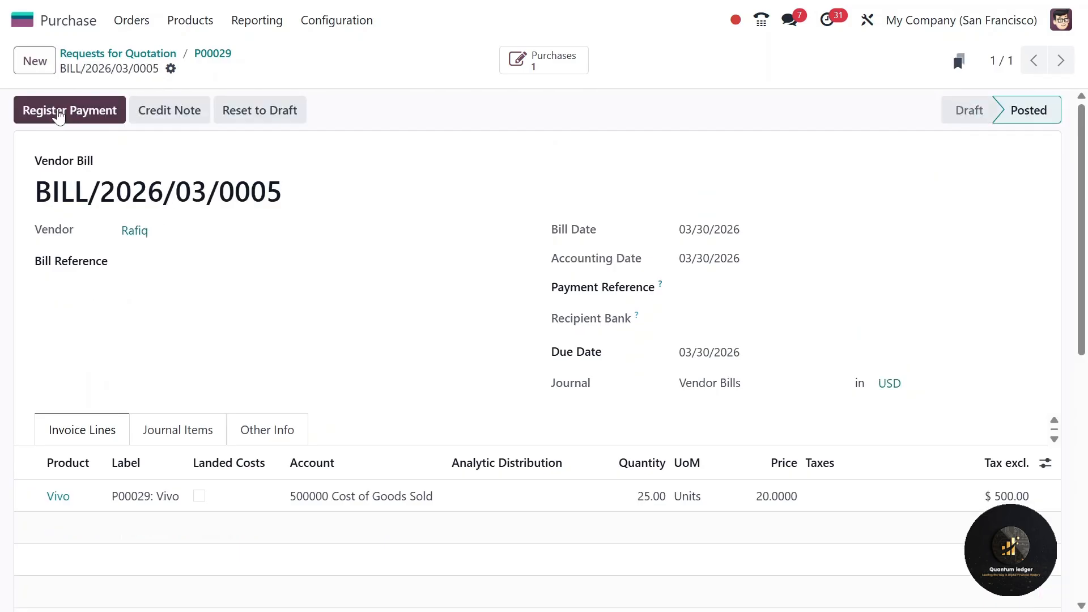
Switch to the Inventory app and view the stock report filtered to the Mobile category
click(23, 20)
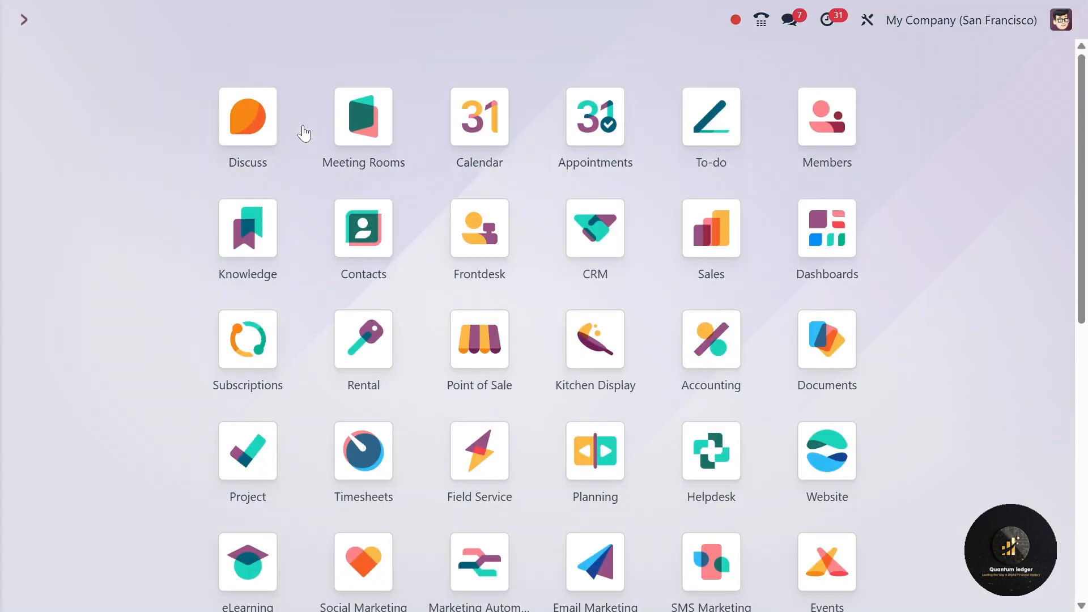
text(inv)
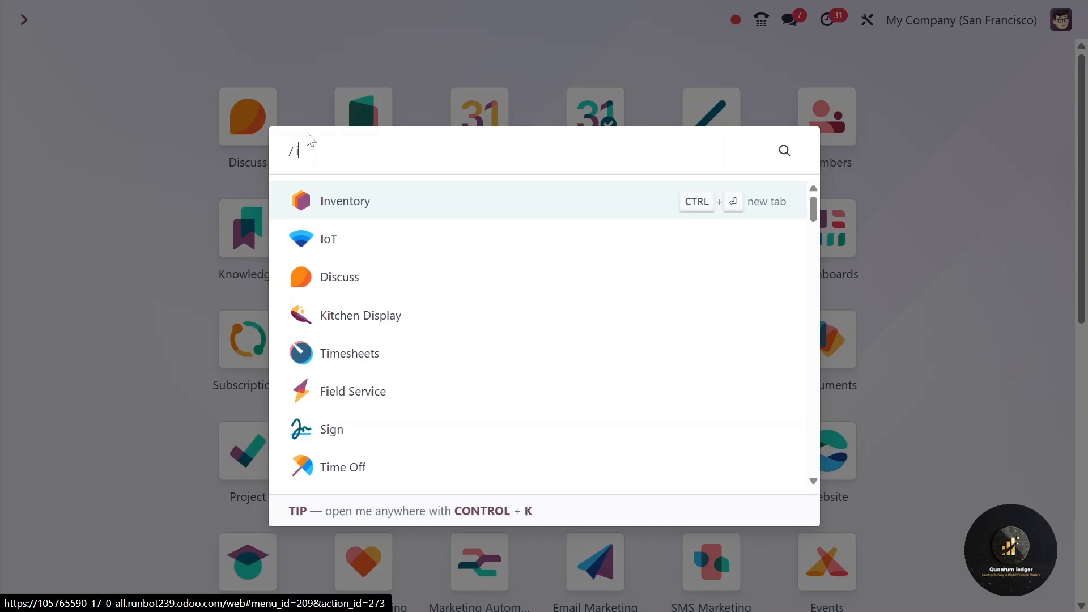
click(405, 201)
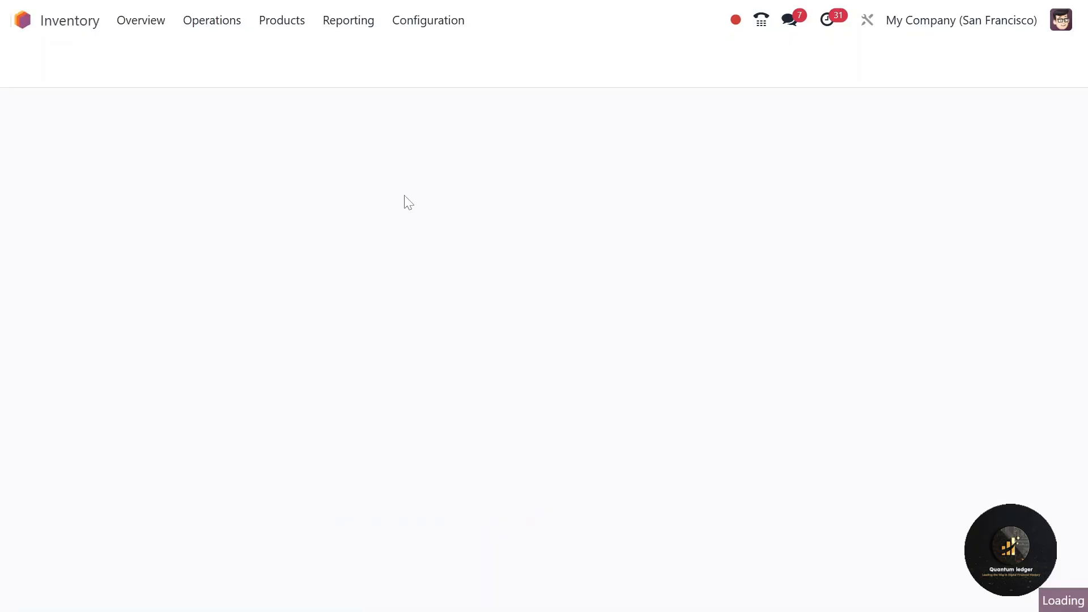
click(347, 21)
click(365, 52)
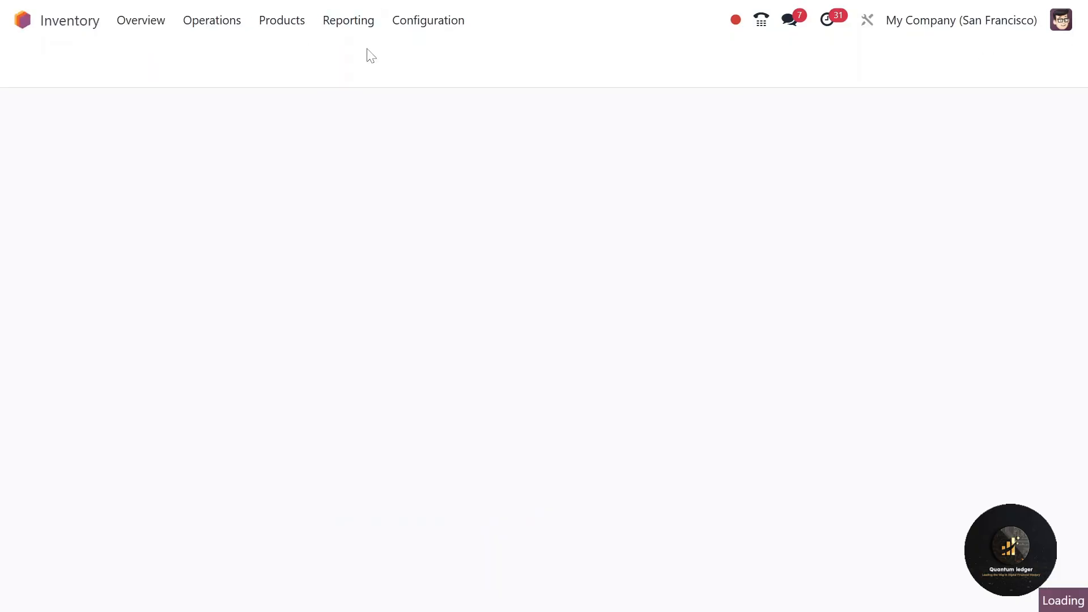
click(65, 292)
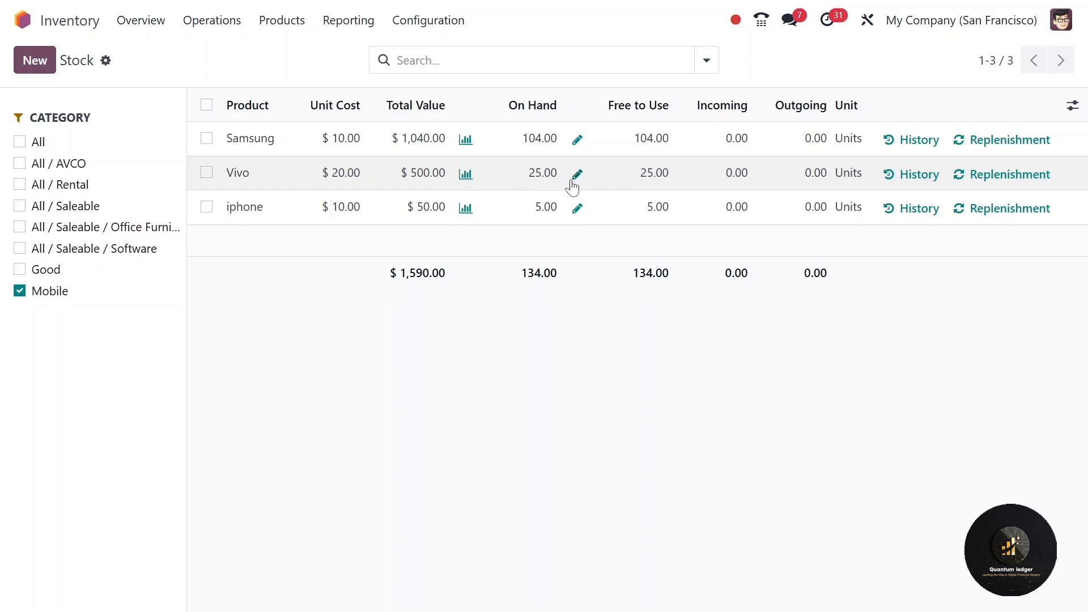
Switch to the Purchase app and open the receipt linked to the newest purchase order, the one for Vivo
click(24, 22)
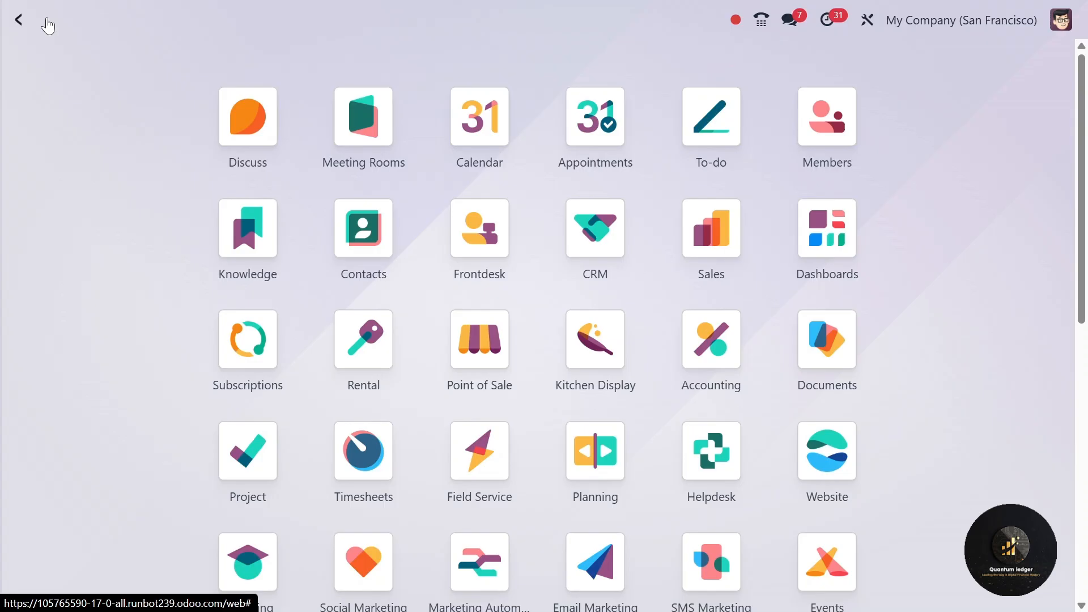
scroll(381, 174, down, 3)
scroll(423, 274, up, 3)
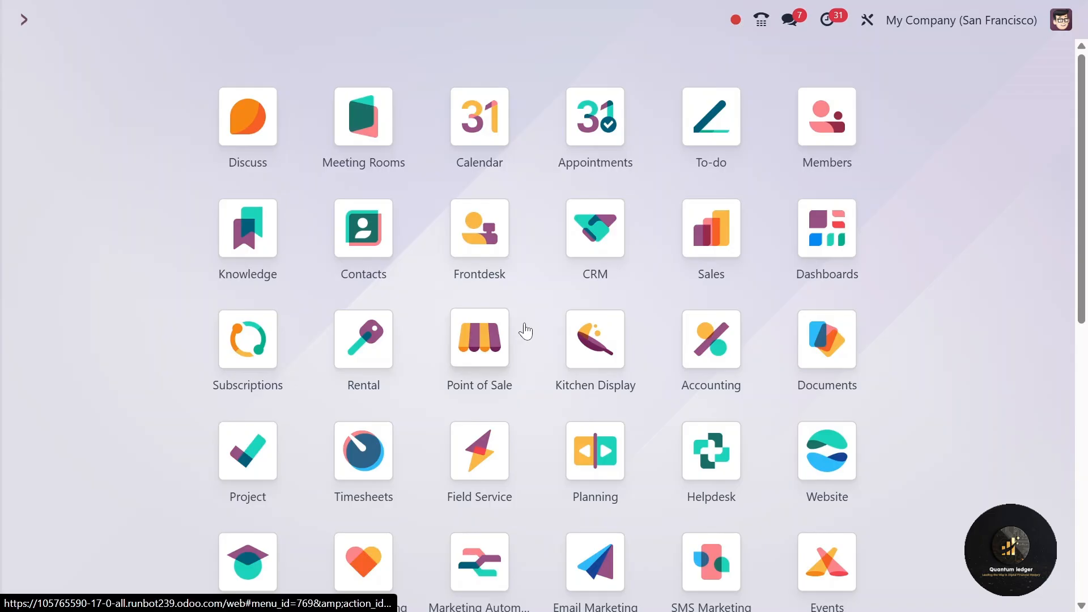
text(pur)
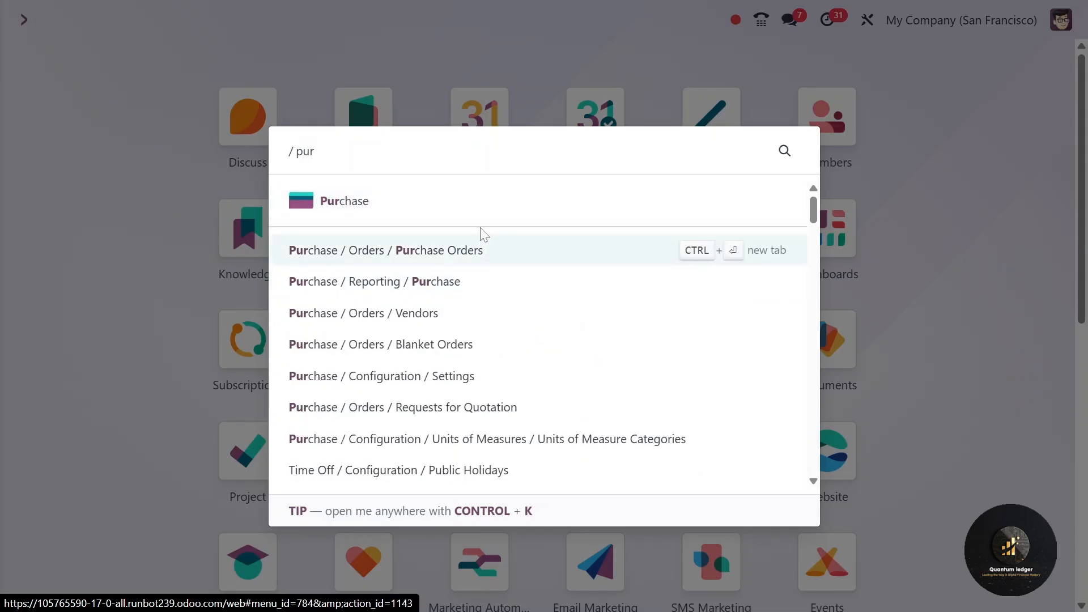
click(472, 211)
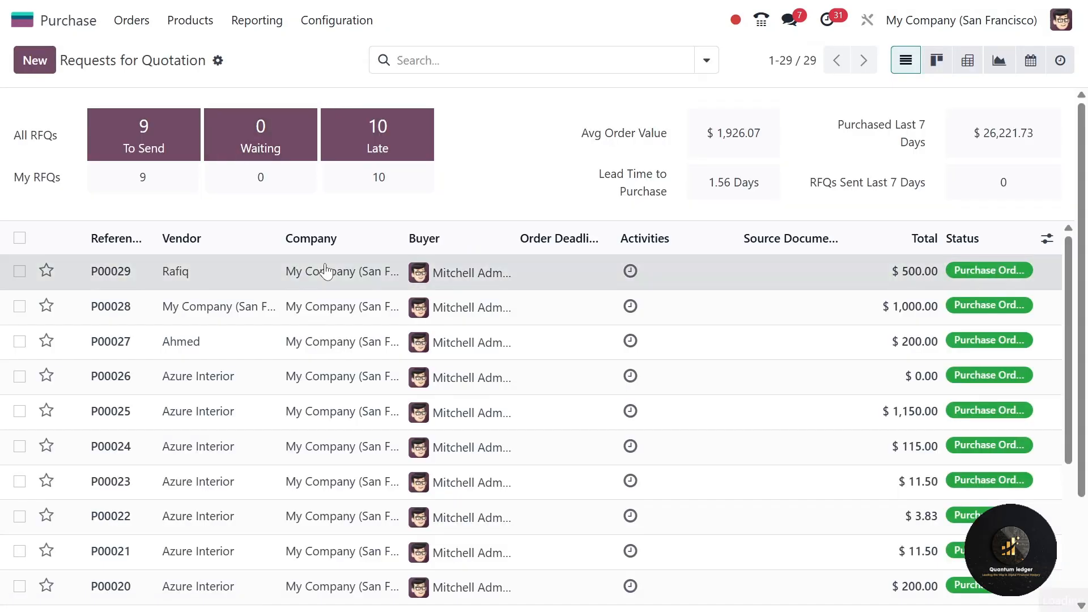
click(326, 271)
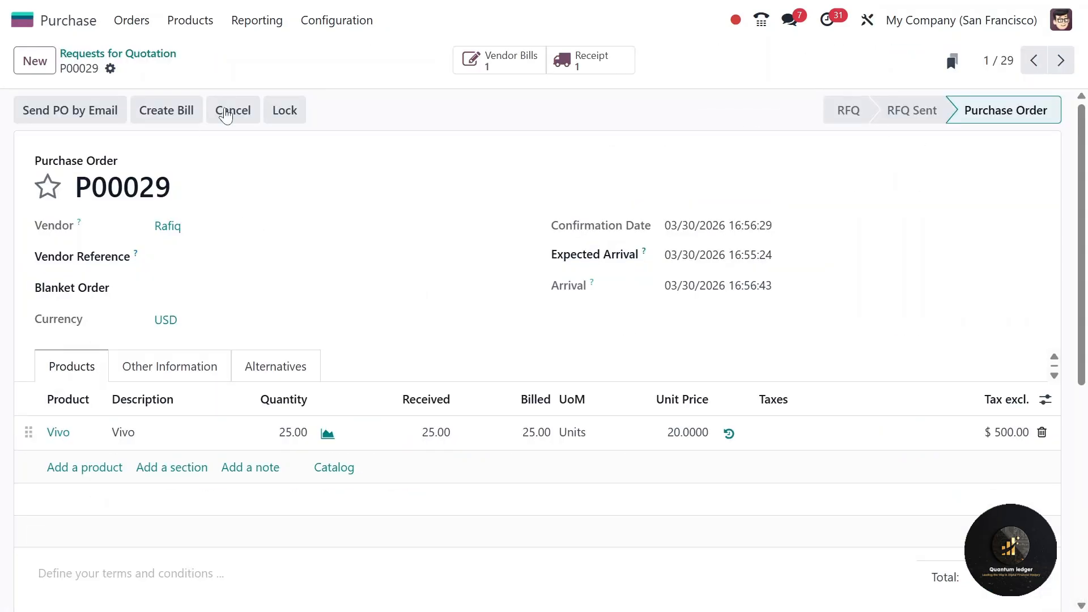
click(581, 66)
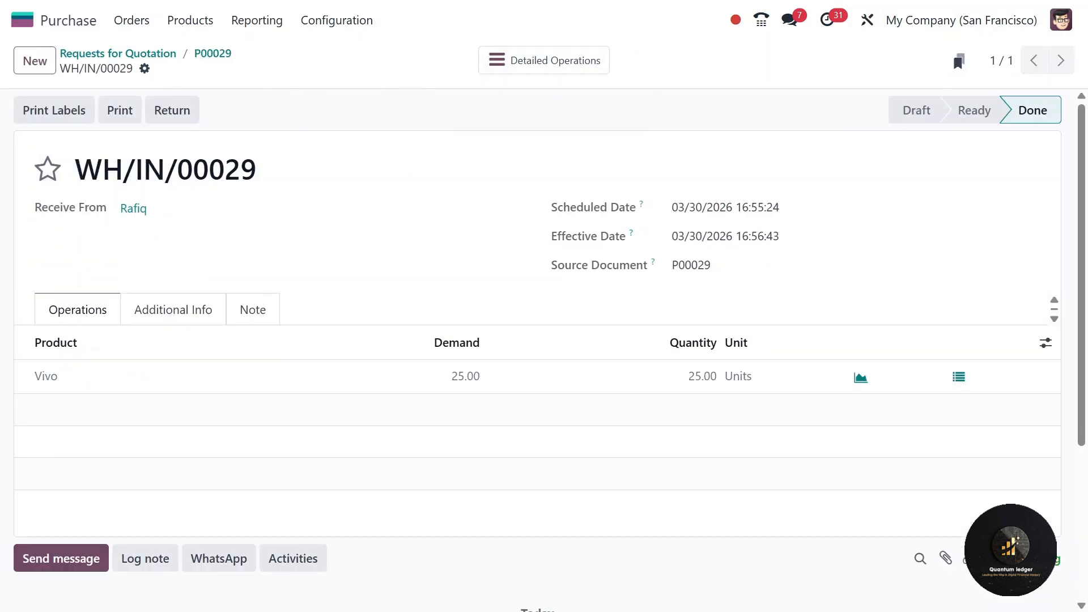
Return 5 units of Vivo from the receipt and validate the return delivery
click(181, 112)
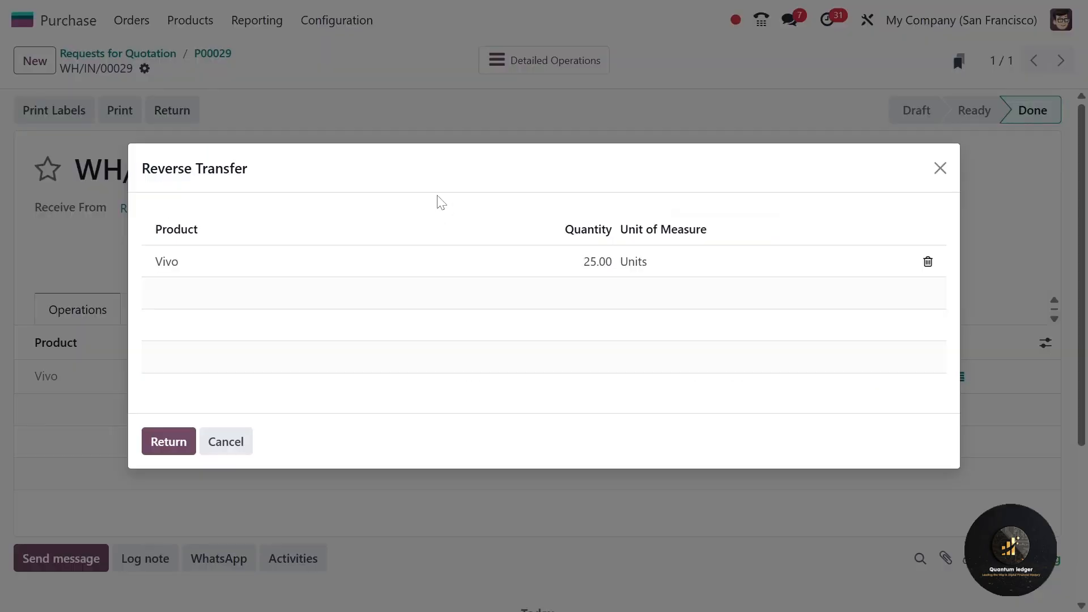
click(607, 270)
text(5)
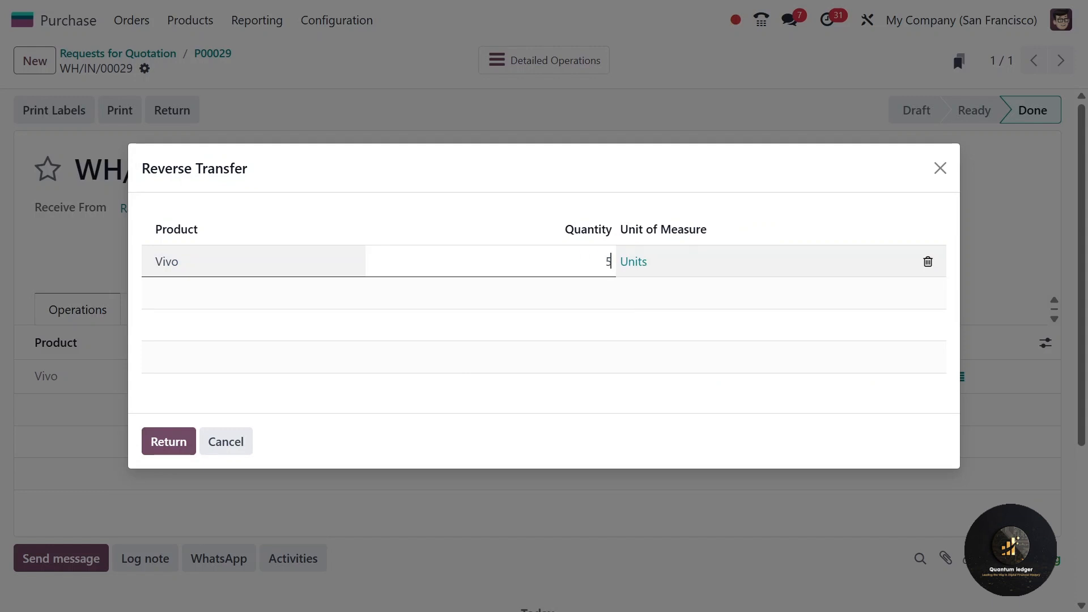
click(169, 440)
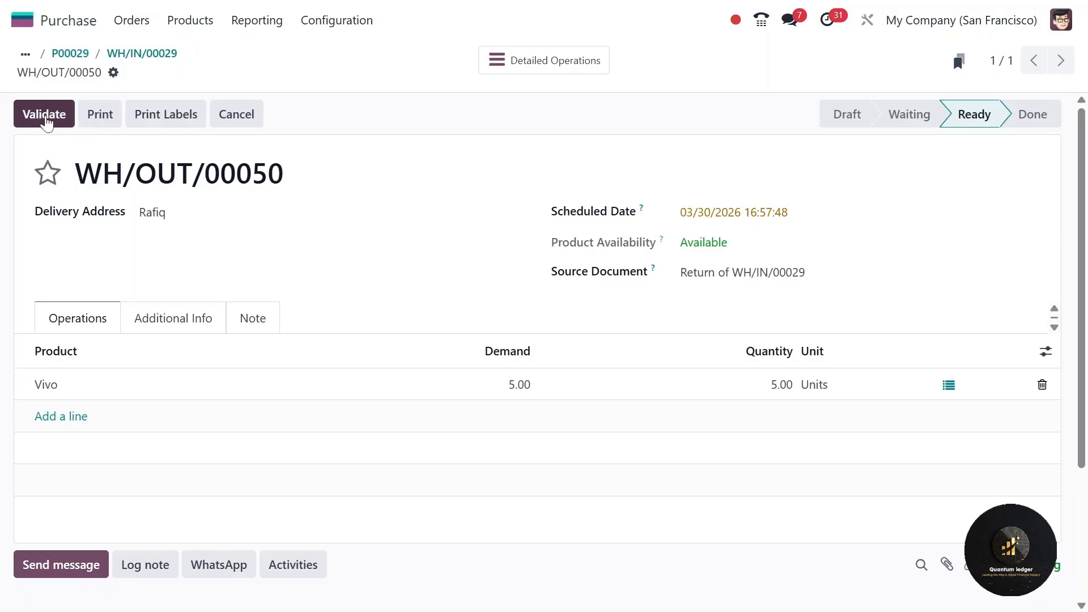
click(48, 119)
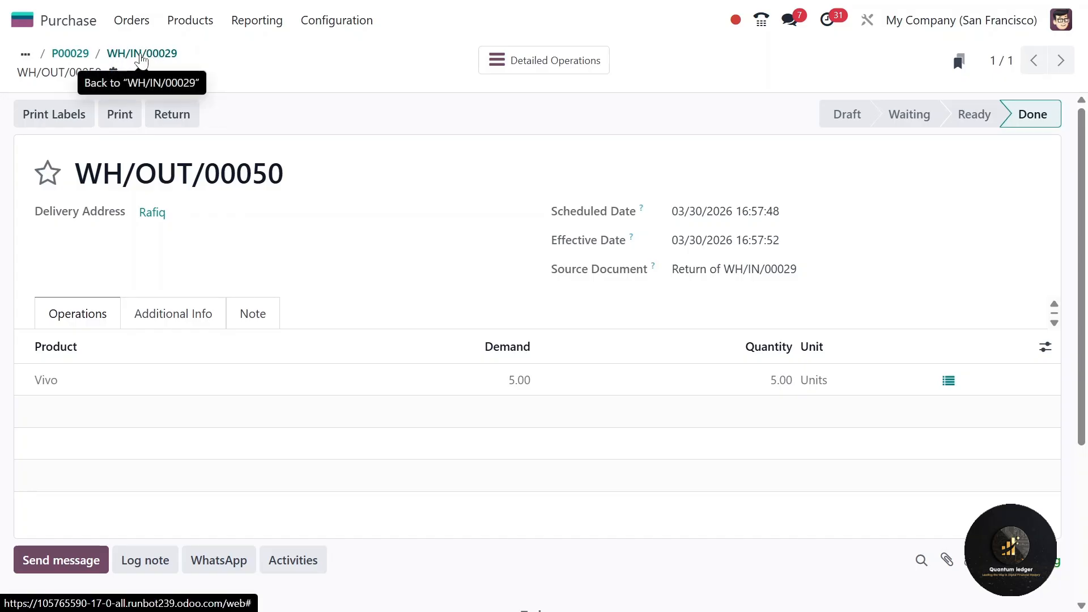
Create the vendor credit note from the Vivo purchase order, set its bill date to 03/30/2026, and confirm it
click(140, 54)
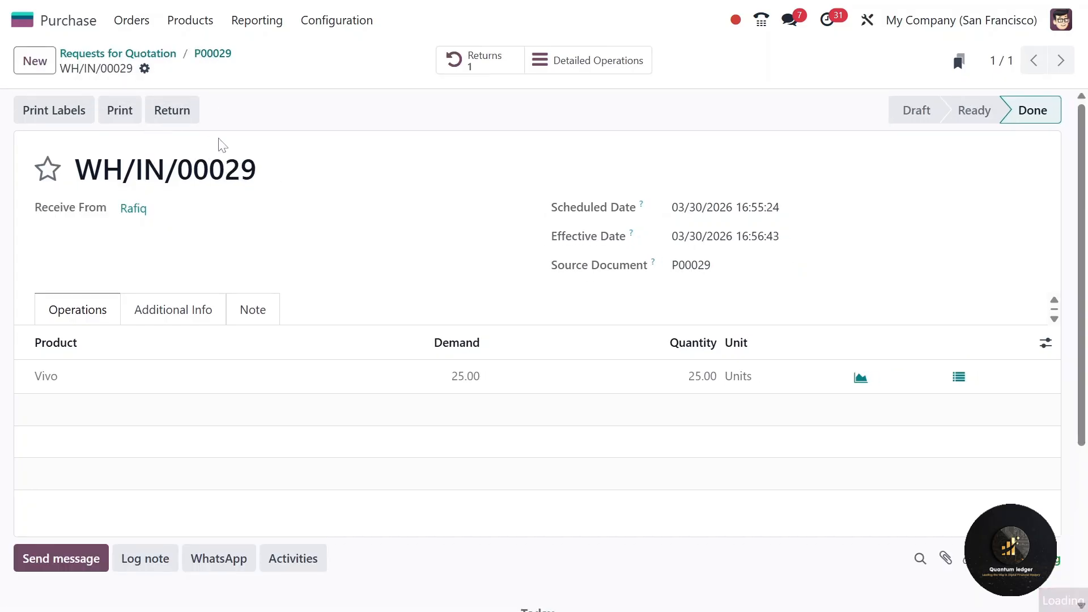
click(213, 54)
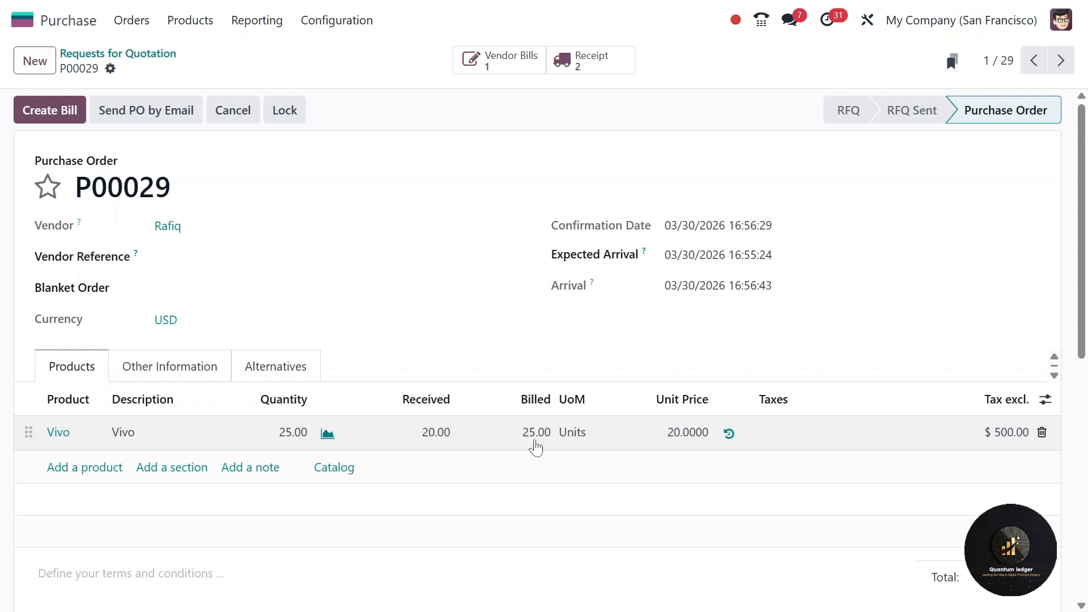
click(72, 117)
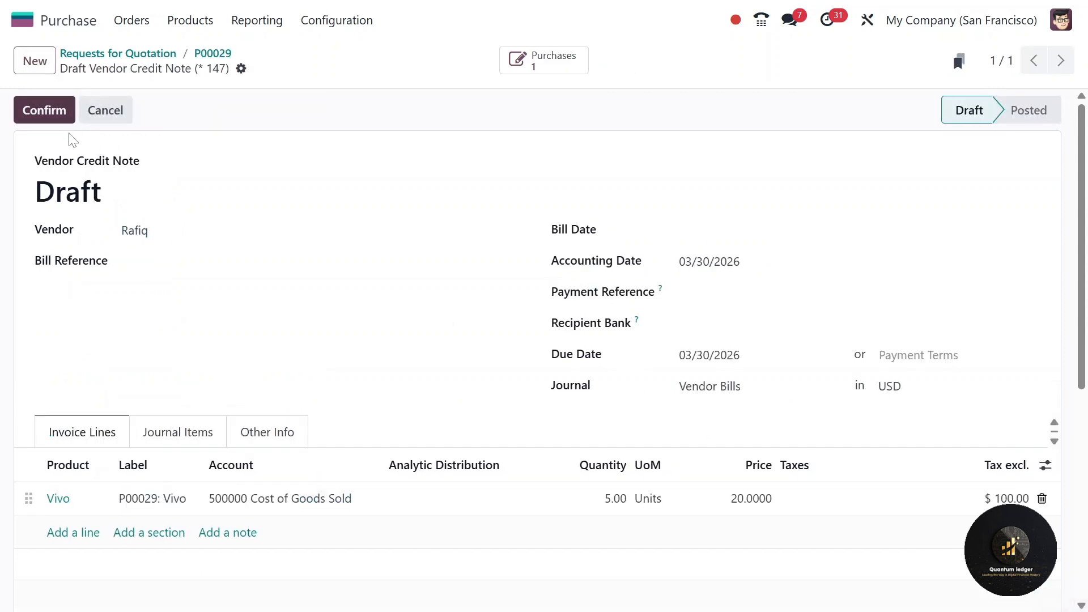
drag(32, 163, 145, 163)
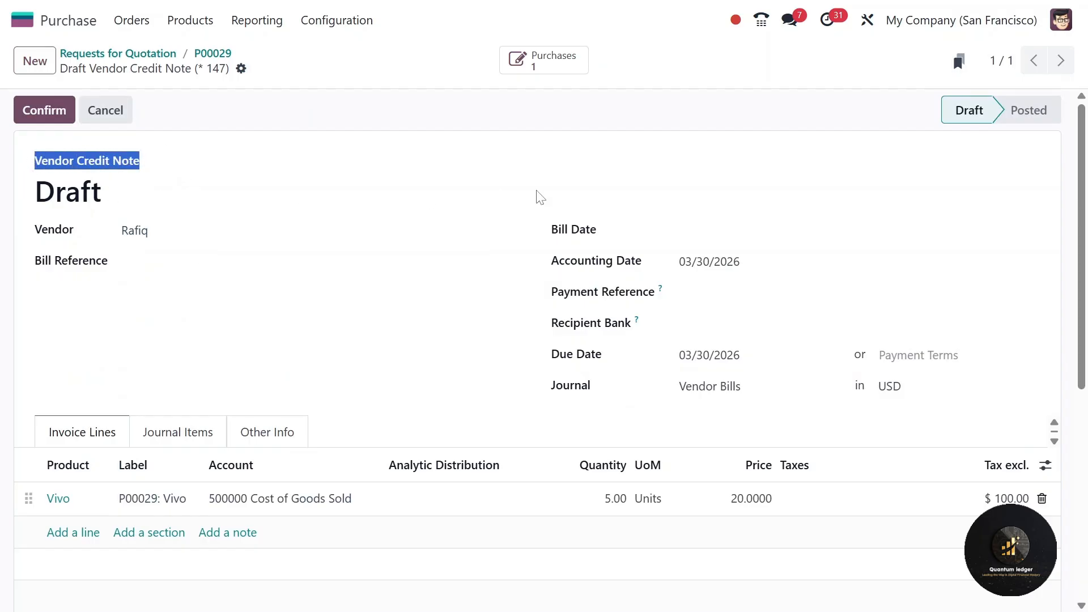
click(720, 229)
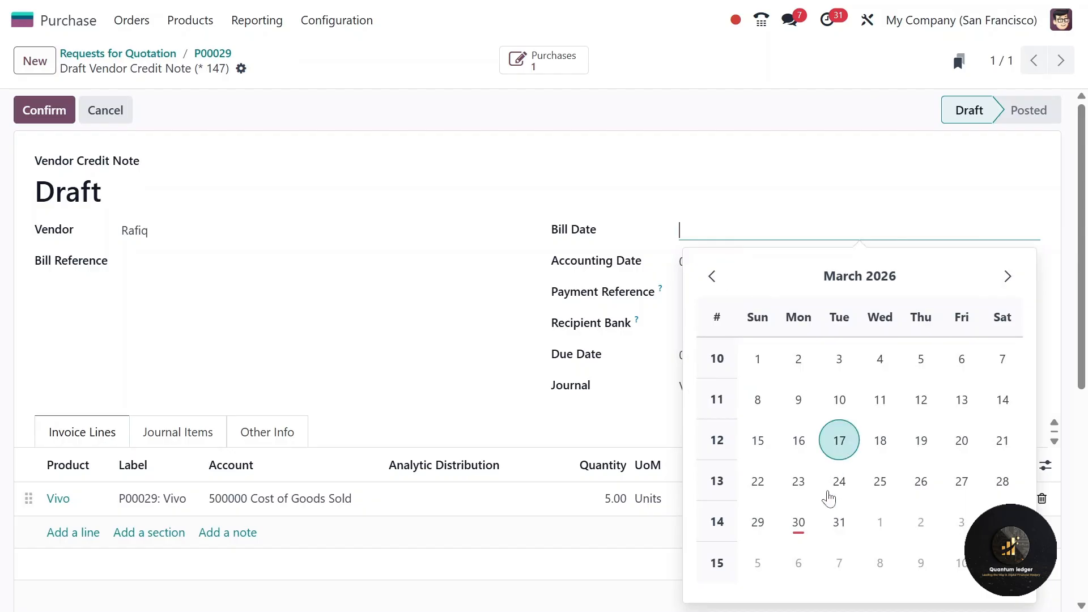
click(799, 522)
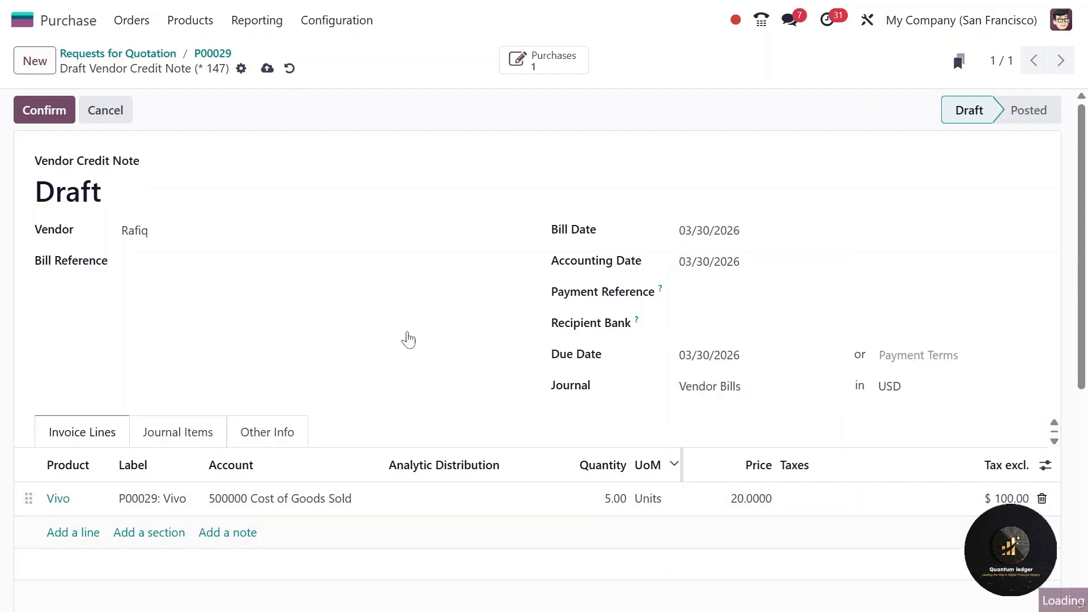
click(48, 111)
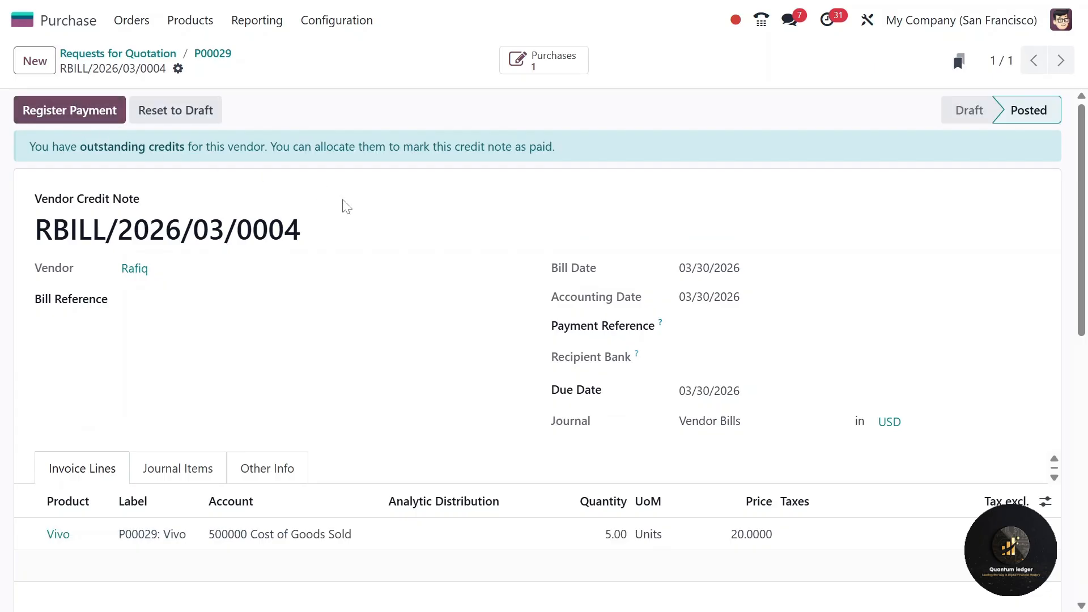
Apply the outstanding Vivo vendor bill to the posted credit note
scroll(401, 225, down, 6)
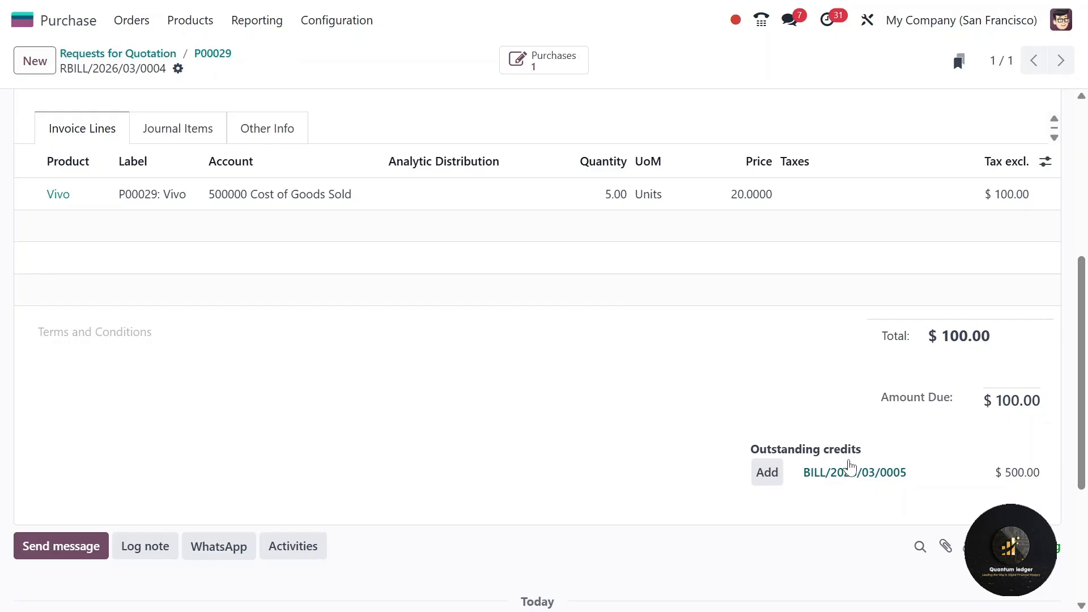
click(768, 472)
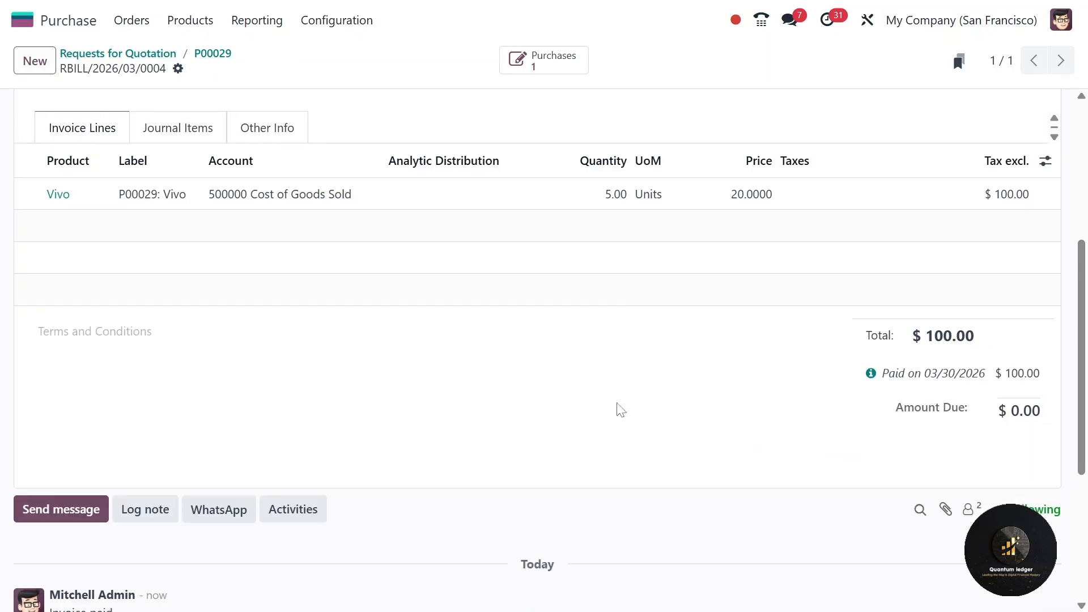
scroll(426, 374, up, 5)
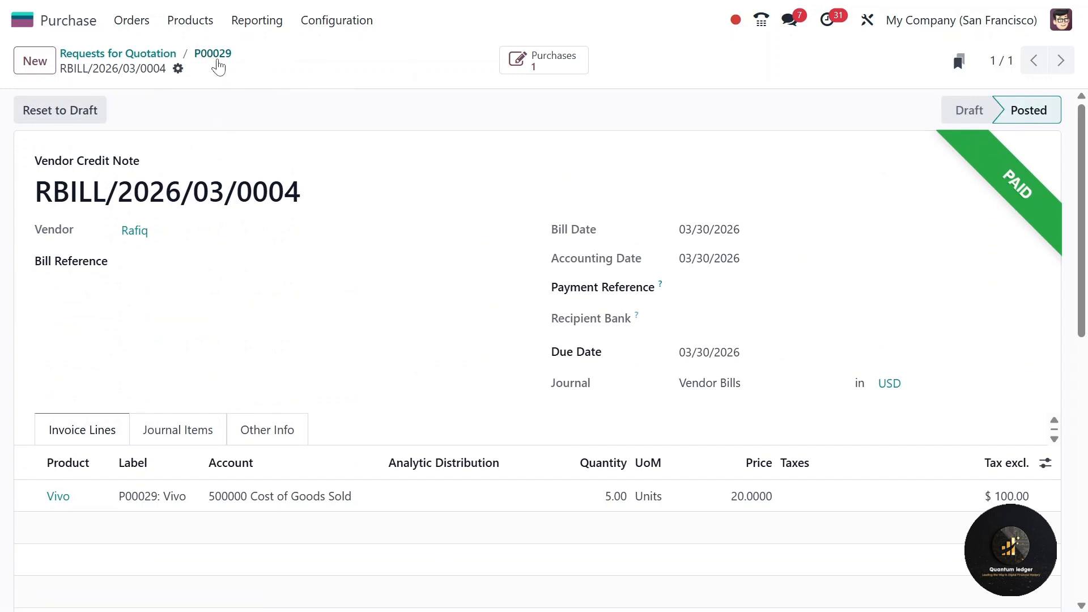
Open the original vendor bill through the purchase order's bill list and examine its payment status, applied credit and amount due
click(516, 59)
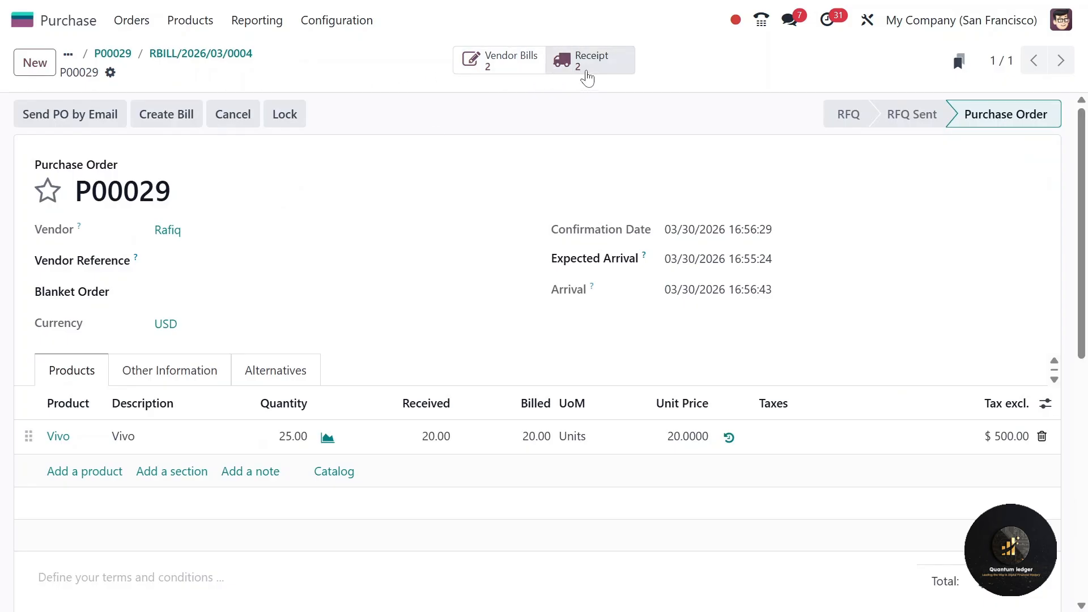
click(520, 64)
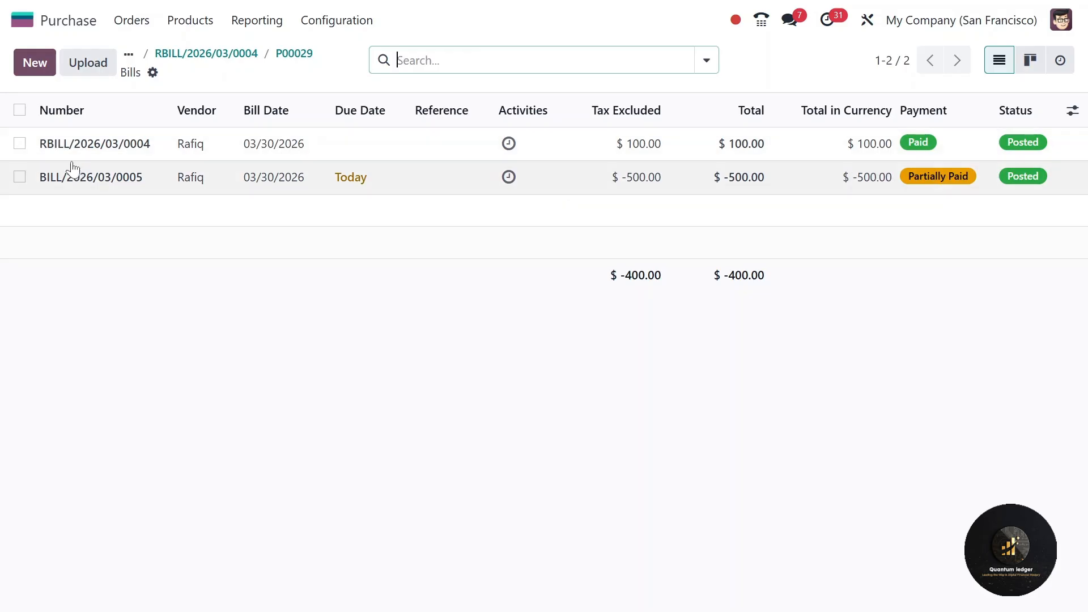
click(339, 180)
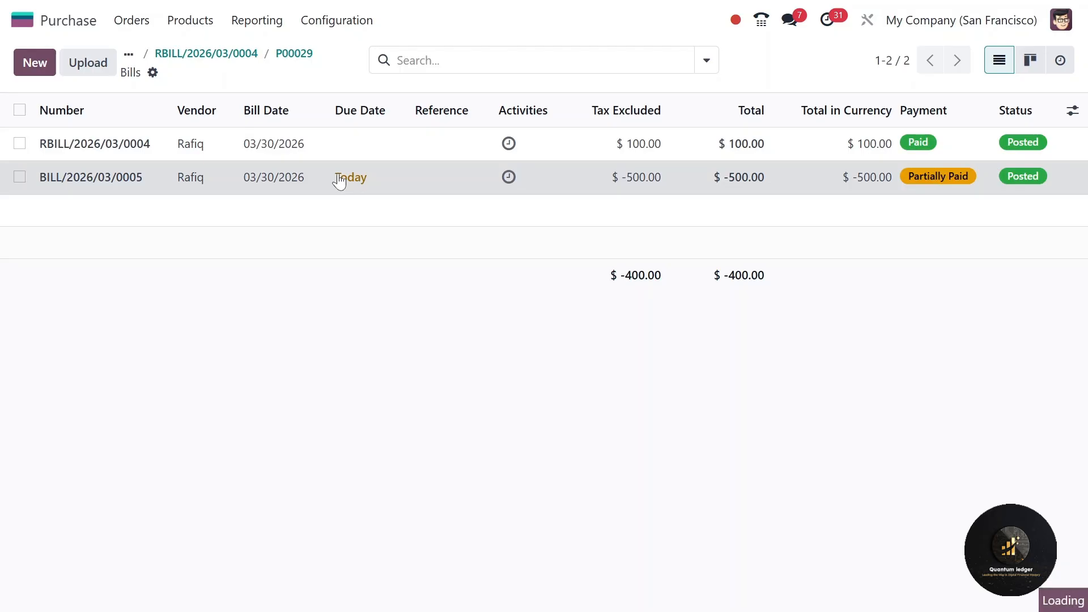
scroll(494, 309, down, 2)
scroll(494, 309, down, 5)
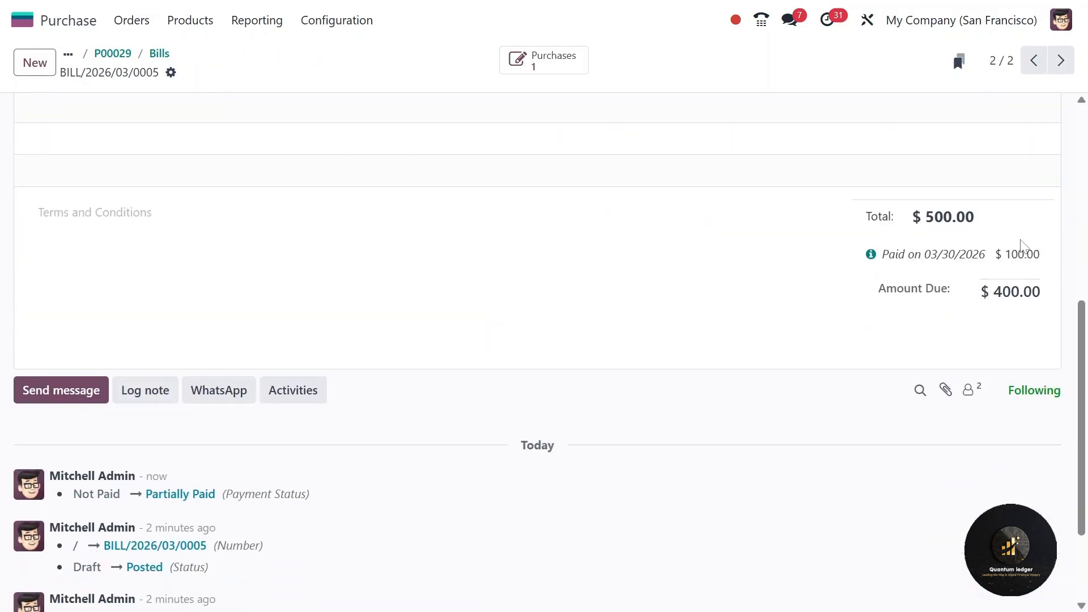
scroll(565, 318, up, 7)
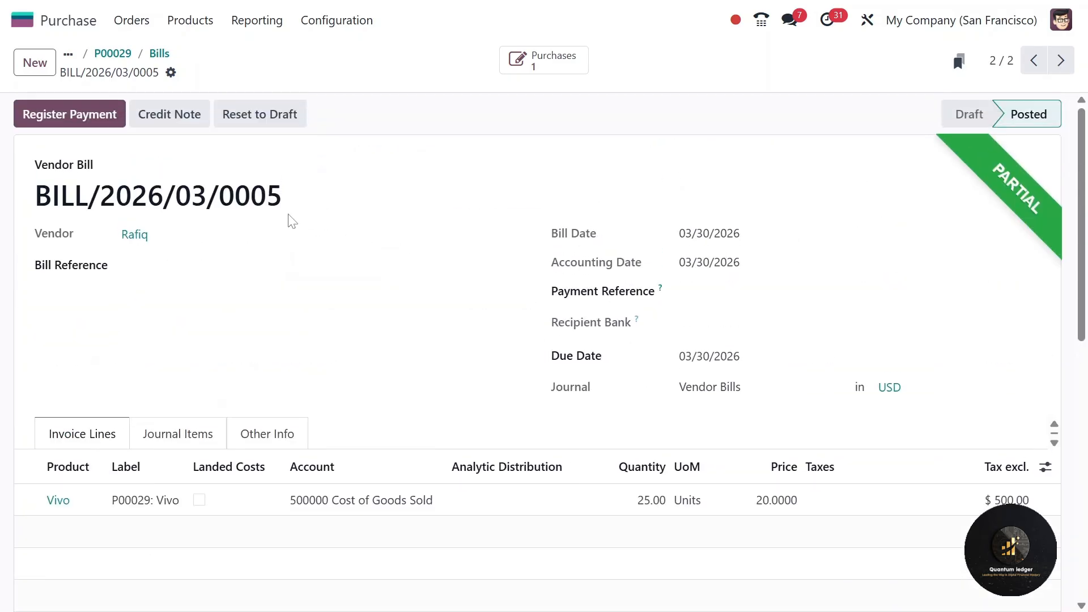
scroll(290, 220, down, 6)
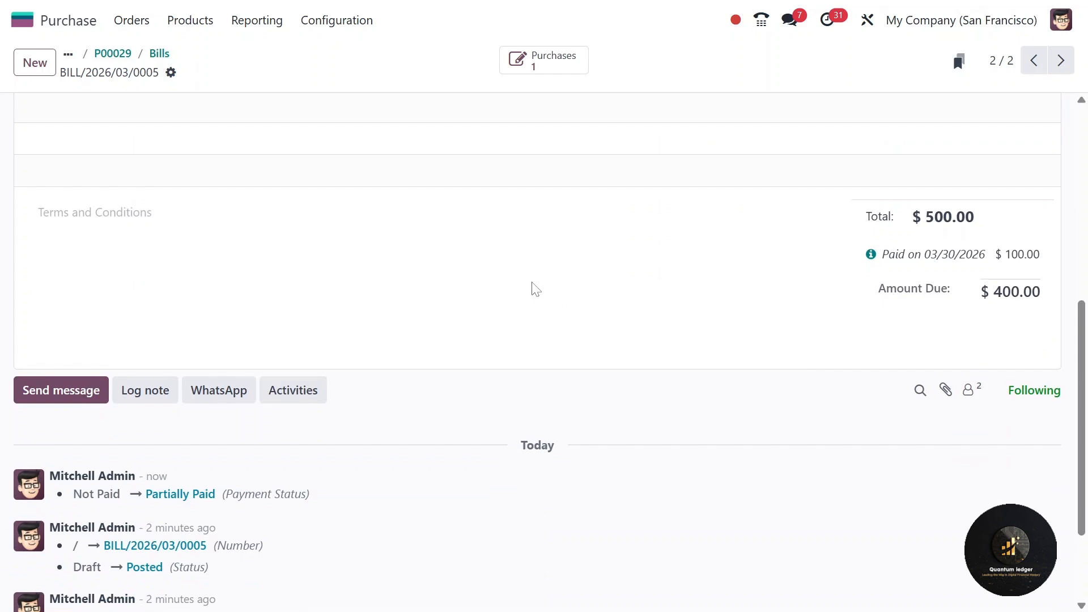
scroll(535, 289, up, 7)
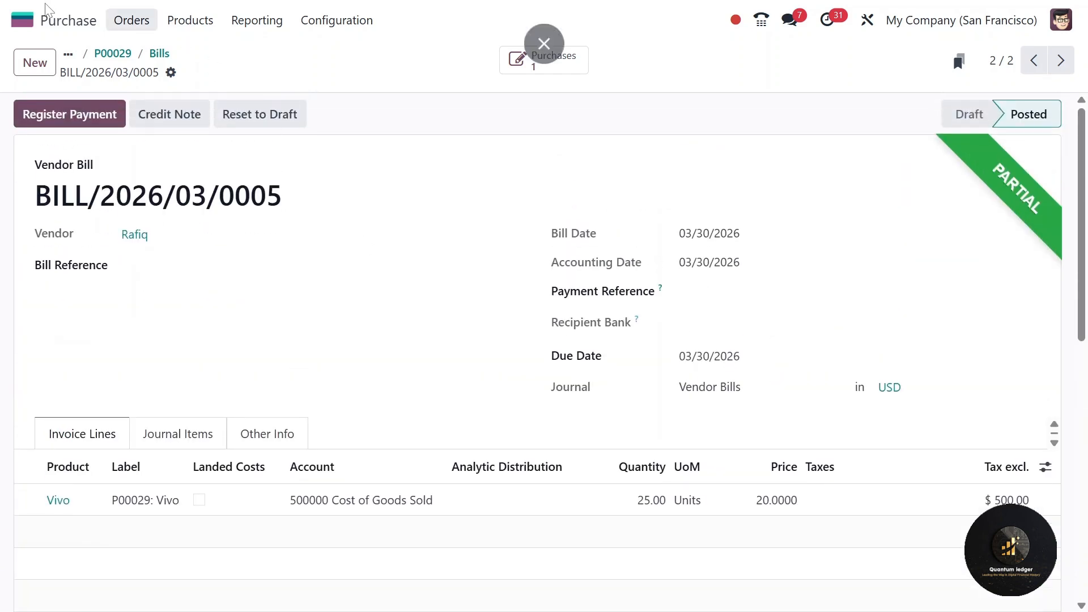
Switch to the Inventory app, filter the stock report to the Mobile category, and view Vivo's move history
click(23, 20)
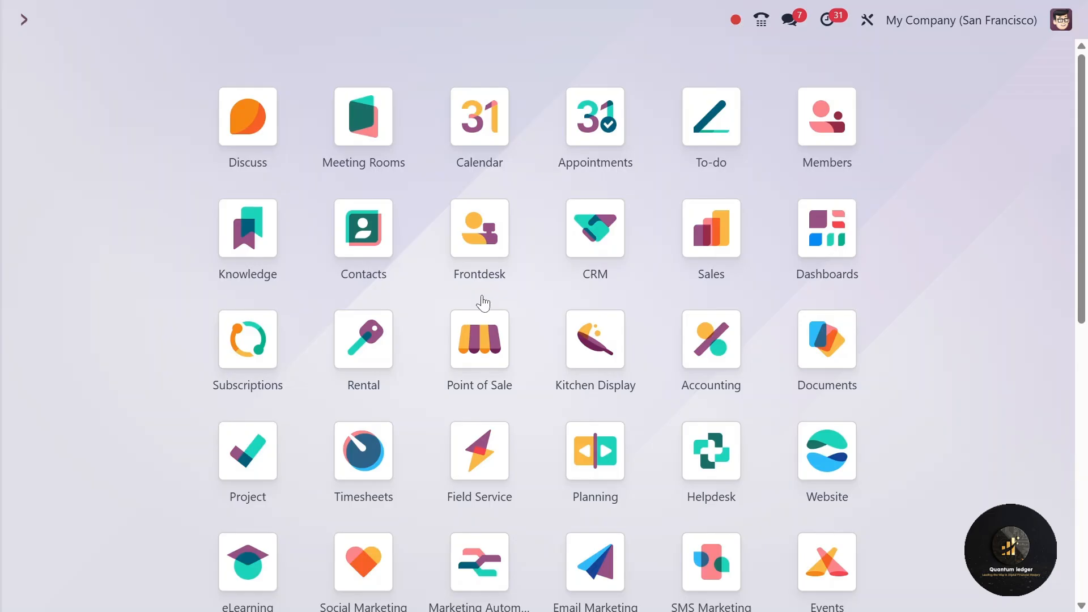
text(inv)
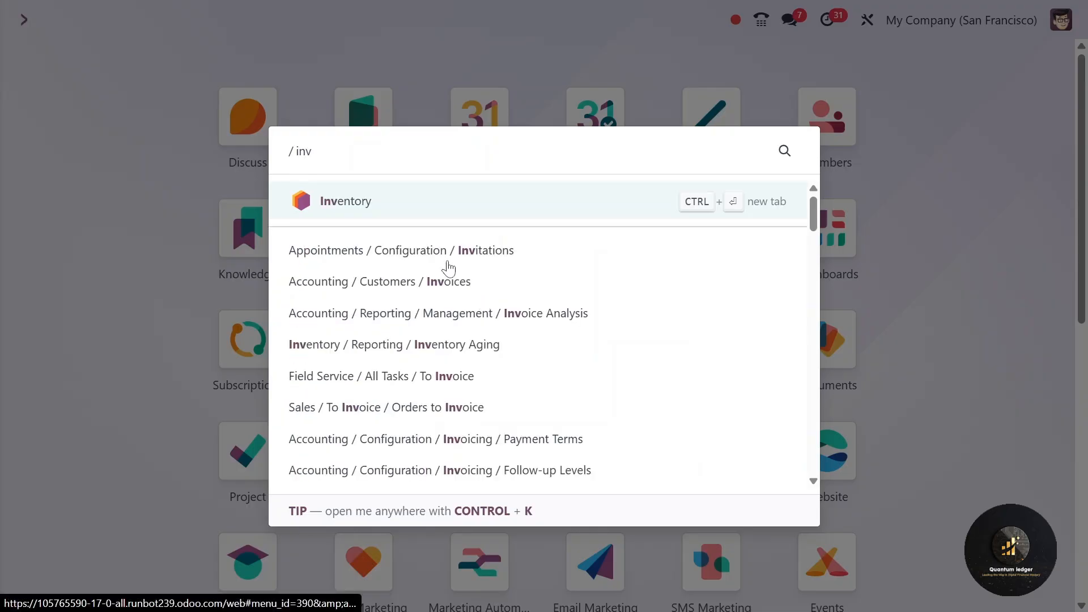
click(447, 208)
click(348, 20)
click(348, 53)
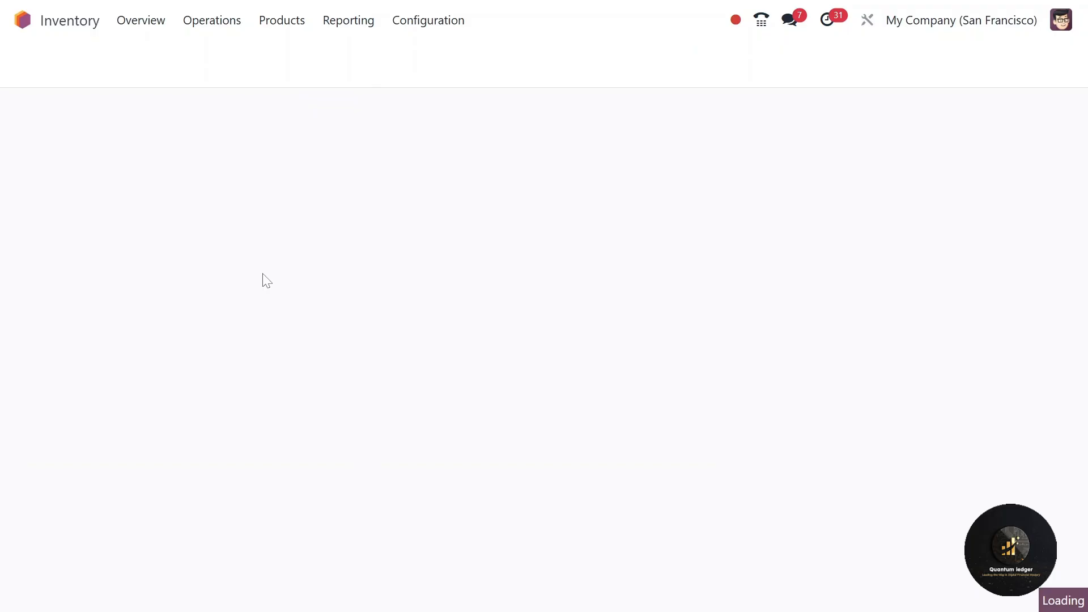
click(79, 292)
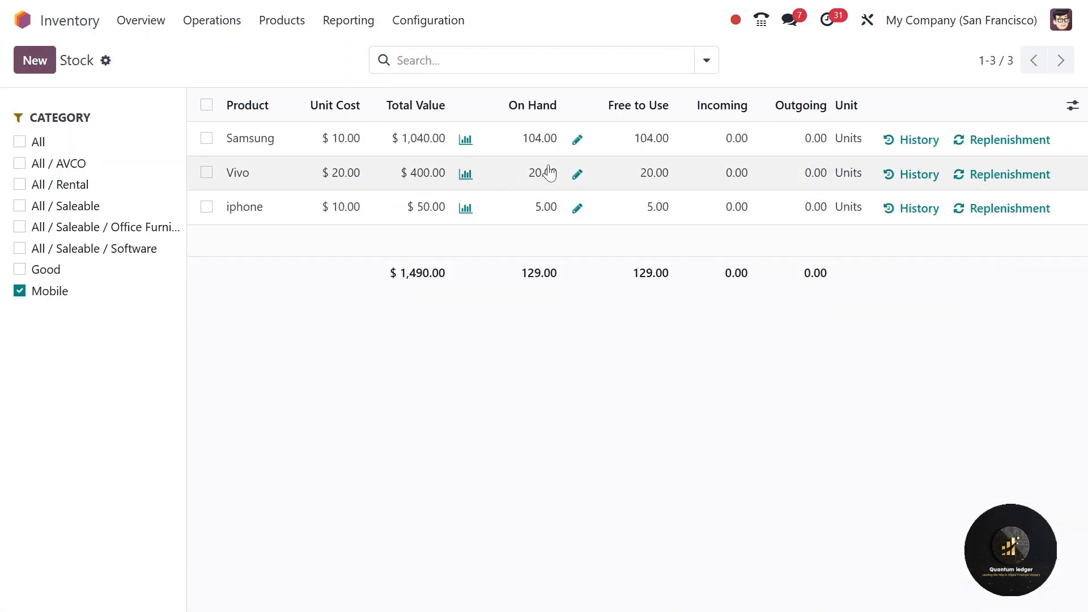
click(918, 175)
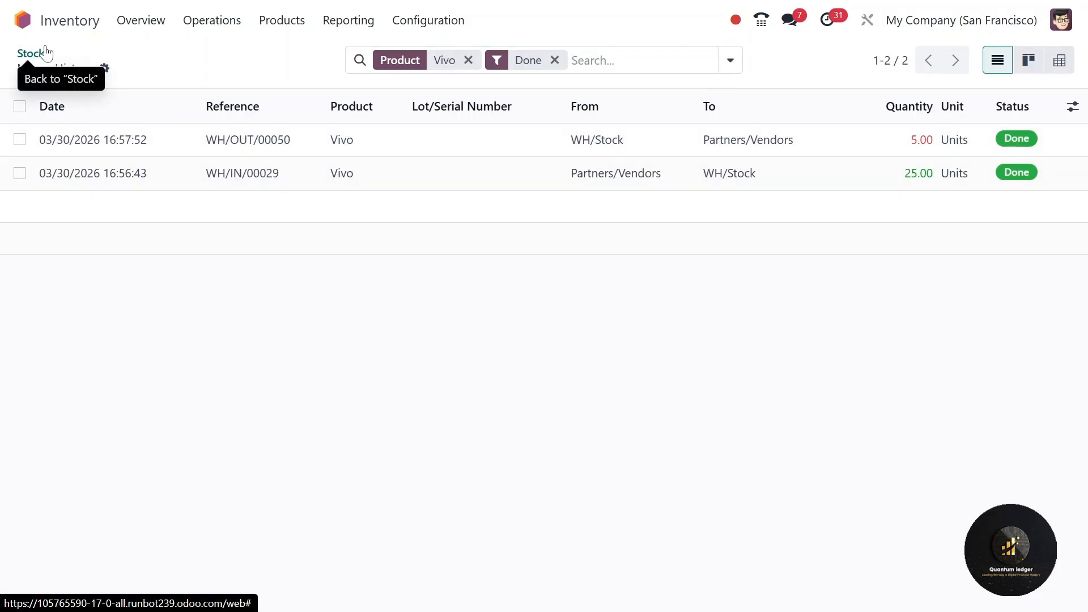
Switch to the Accounting app and open its dashboard
click(65, 26)
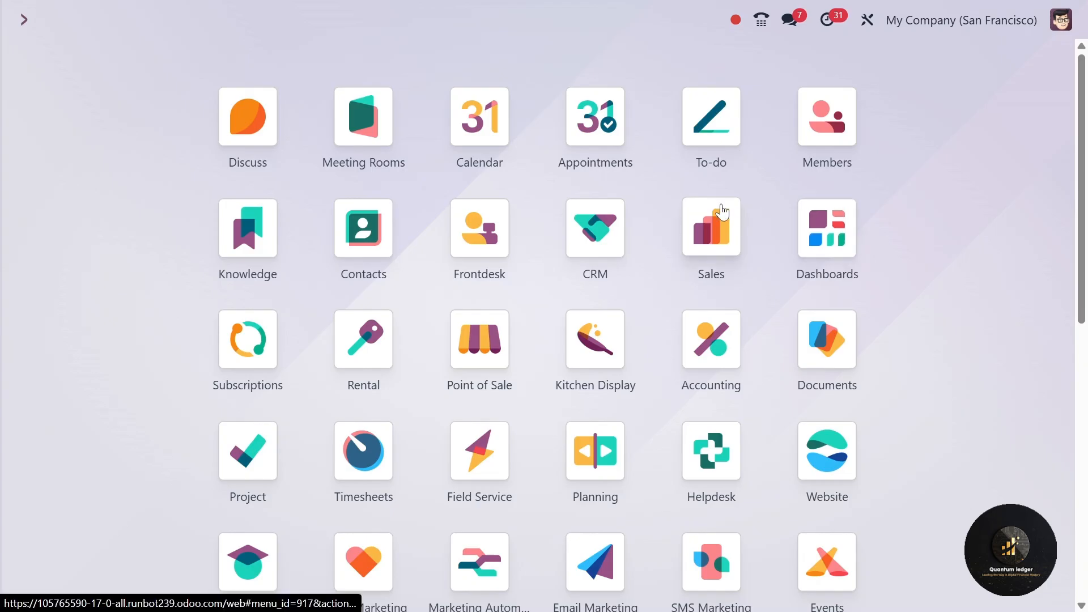
text(acc)
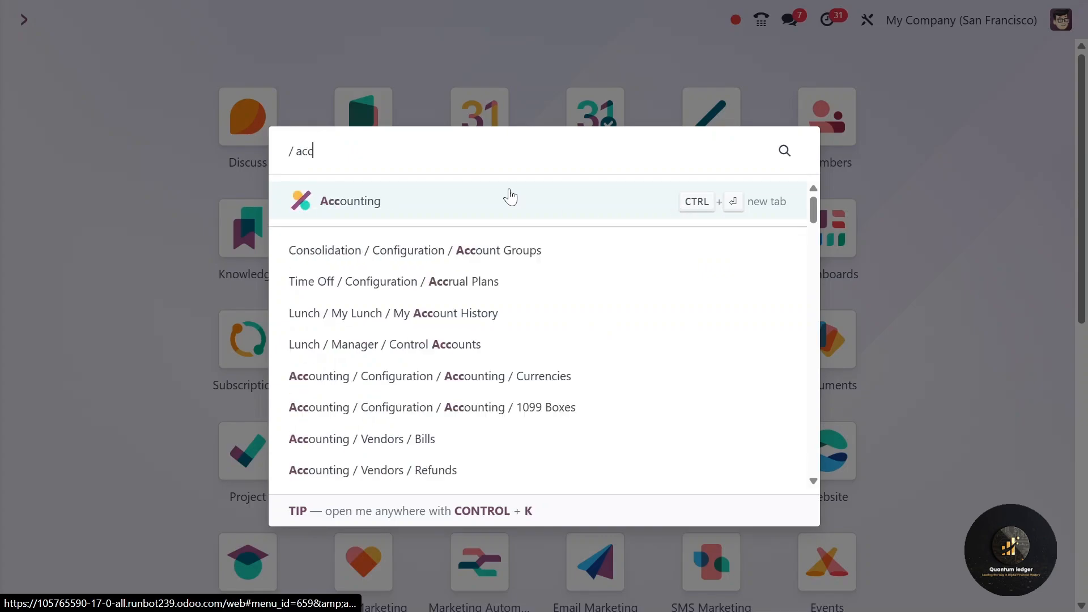
click(404, 210)
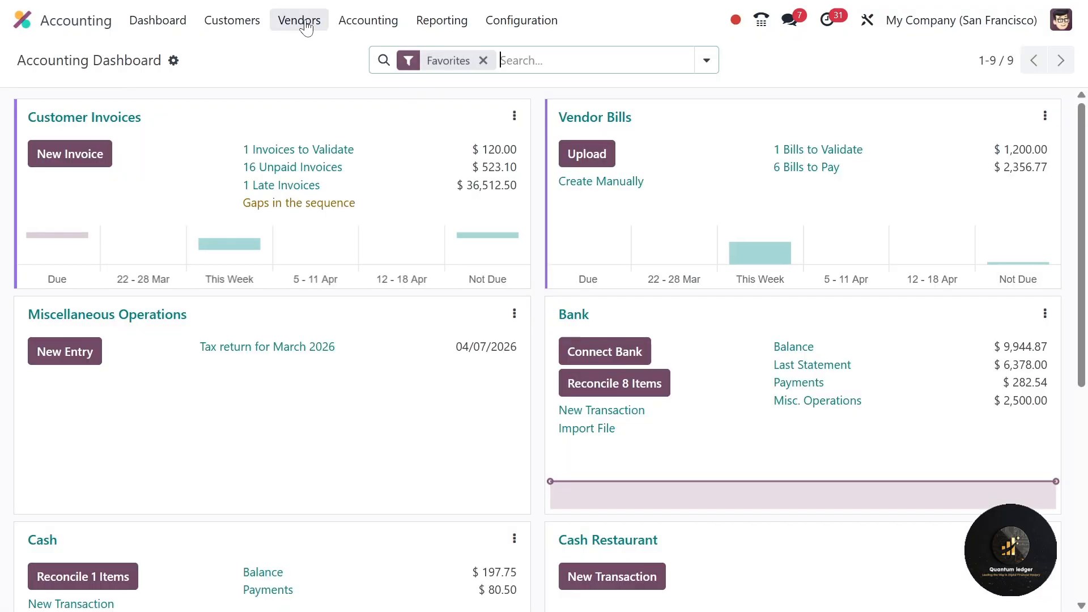
Review the vendor refunds list and the Aged Payable report
click(305, 25)
click(315, 79)
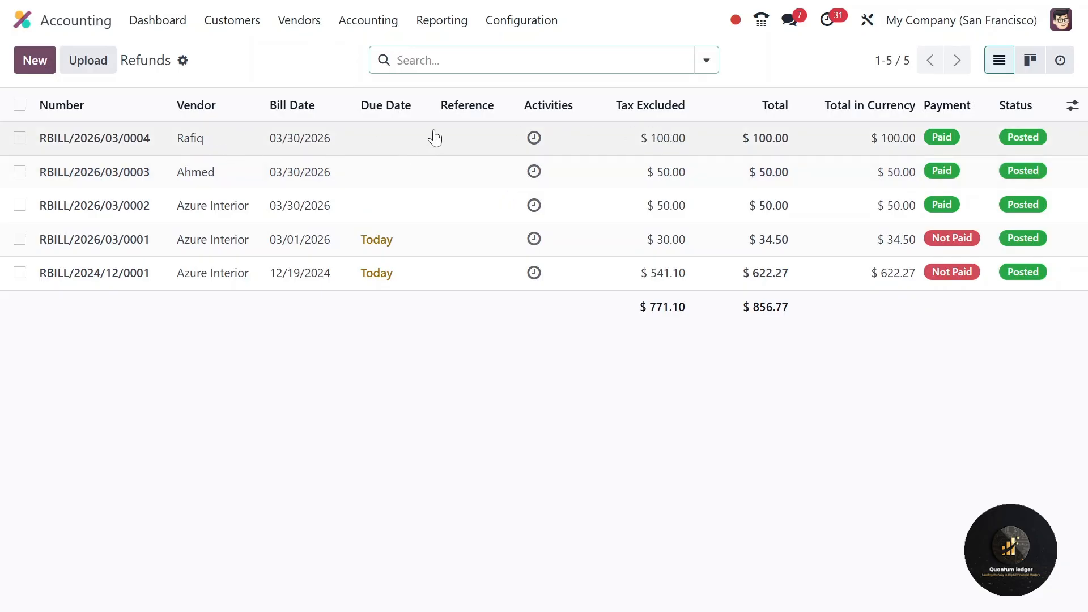
click(438, 22)
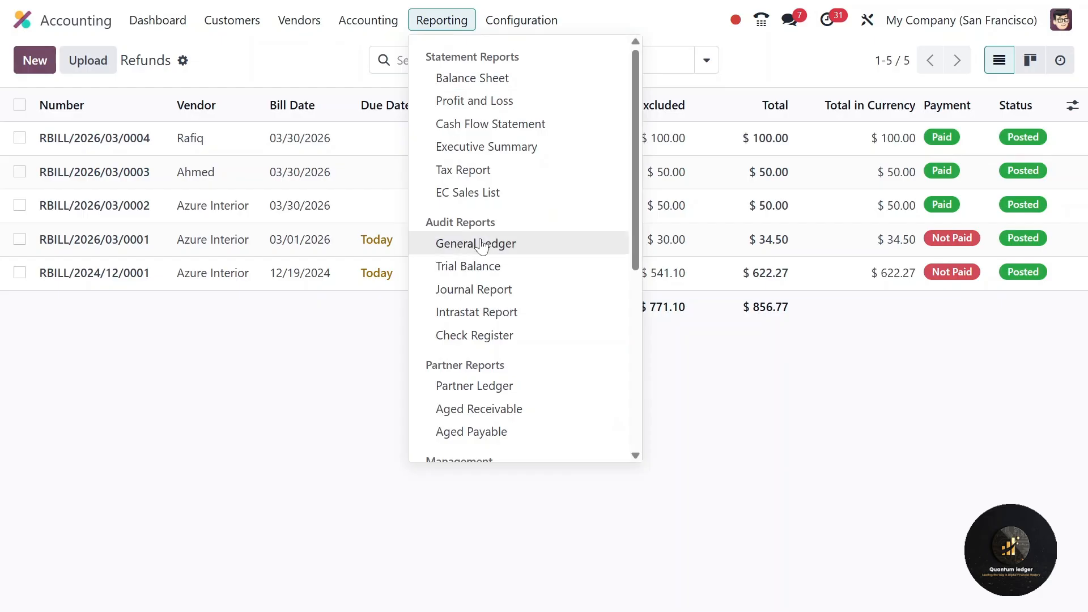
scroll(479, 245, down, 2)
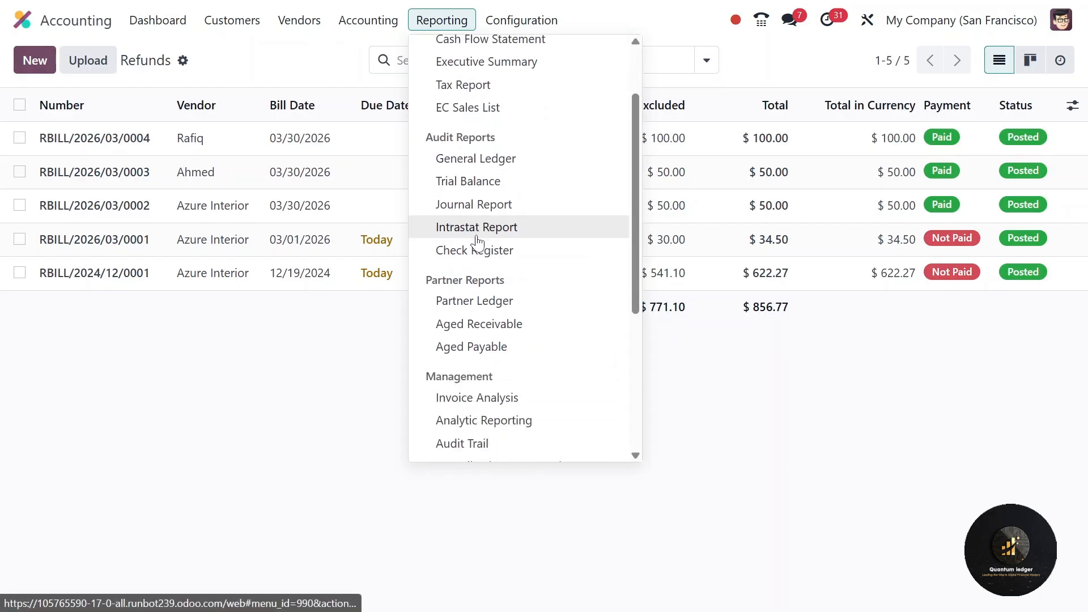
click(488, 355)
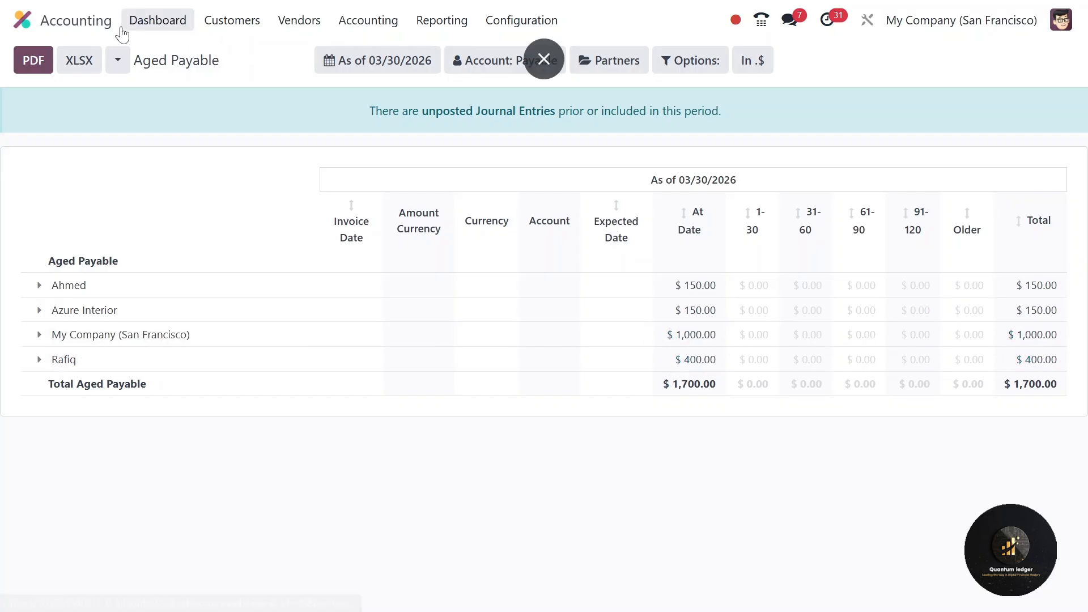
Switch to the Sales app and start a new quotation, entering and creating a new customer by name
click(23, 20)
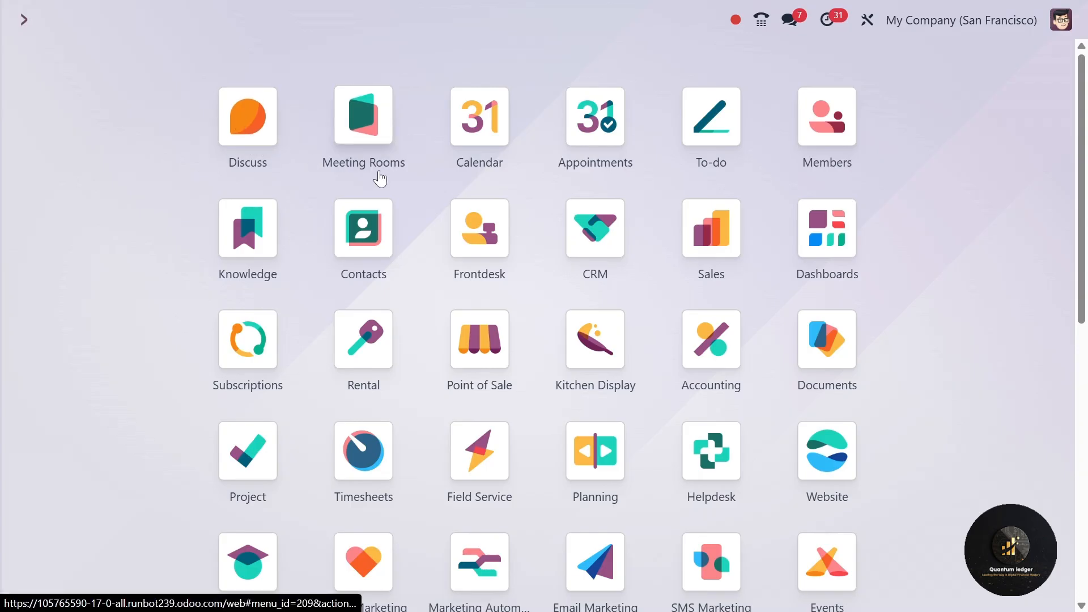
text(sa)
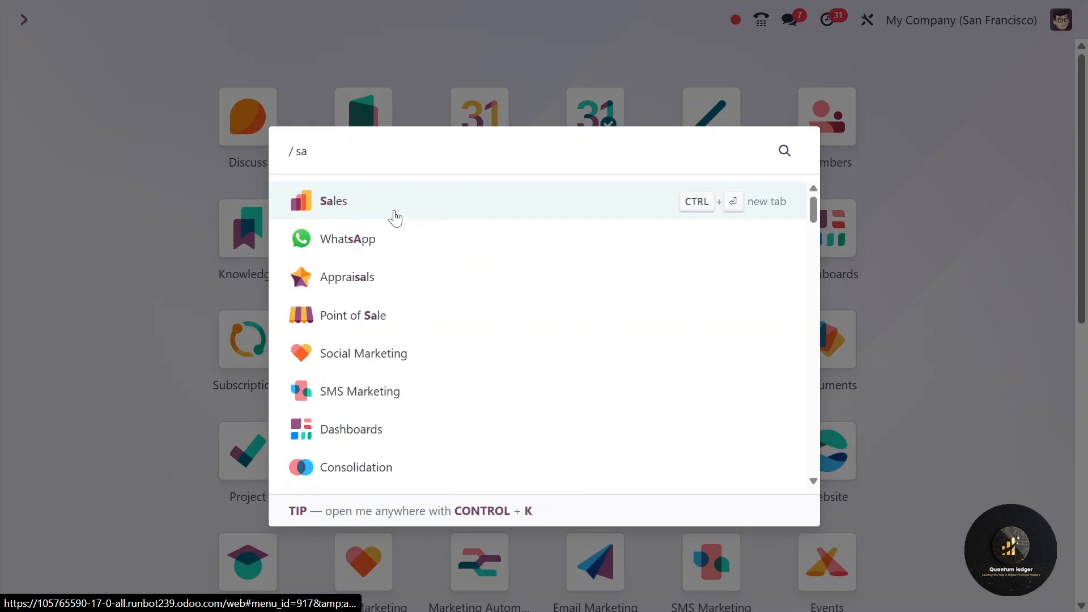
click(390, 203)
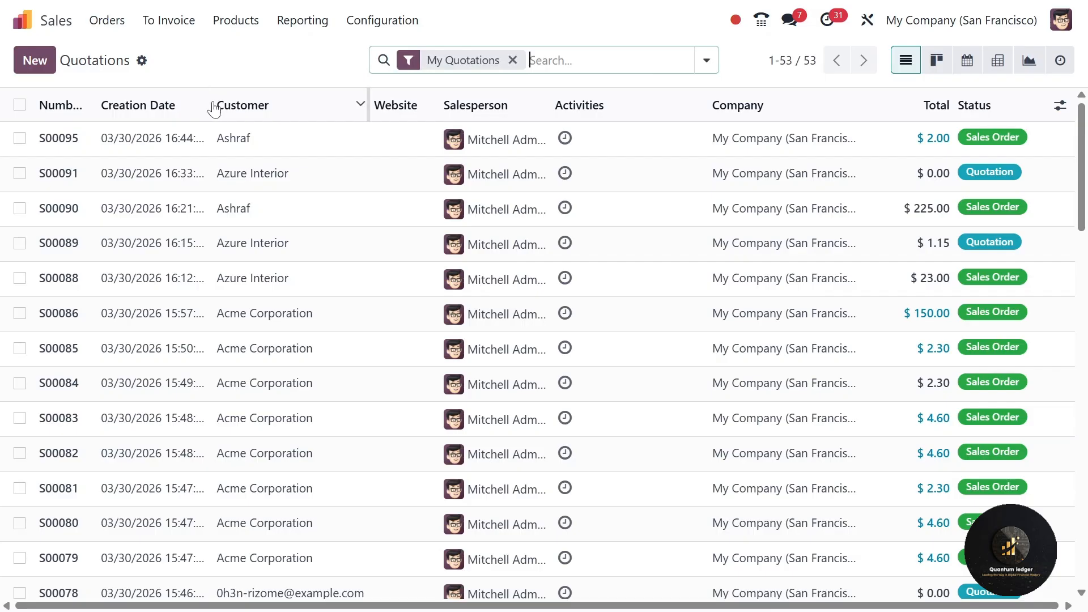
click(45, 60)
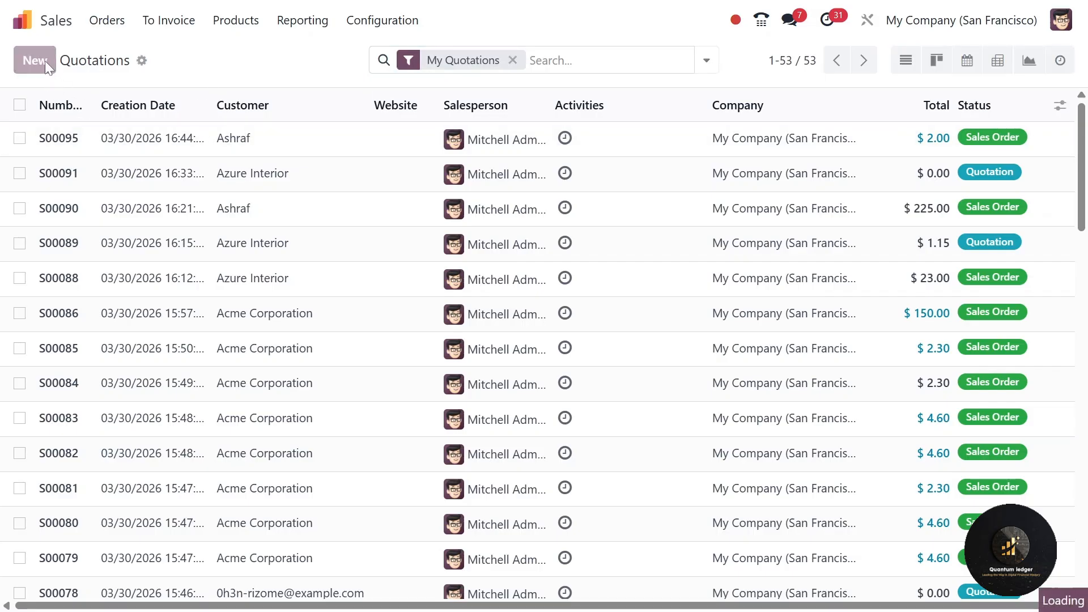
click(238, 208)
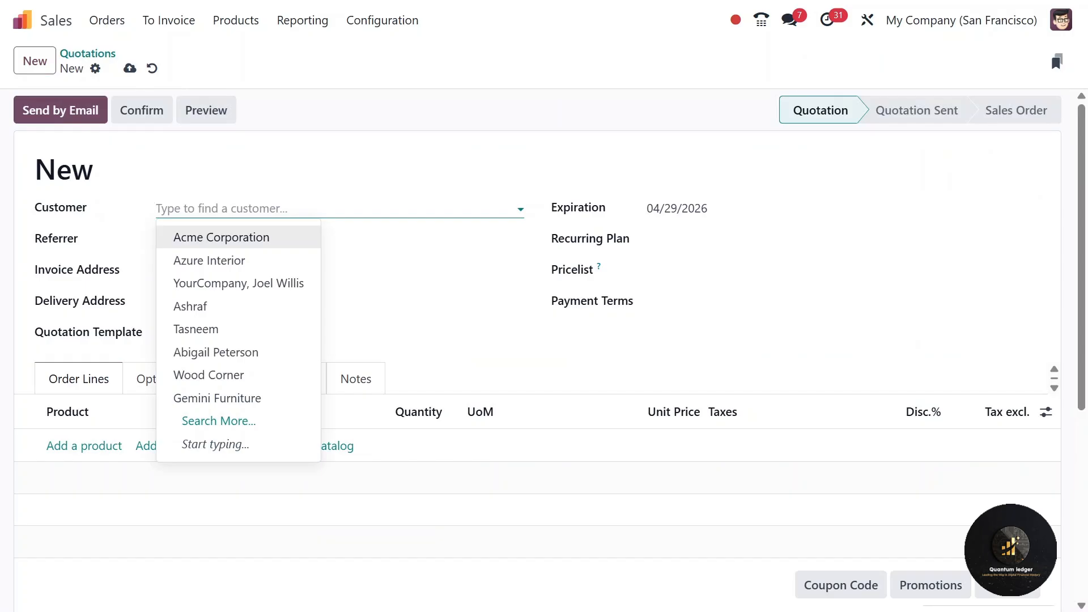
text(tazim)
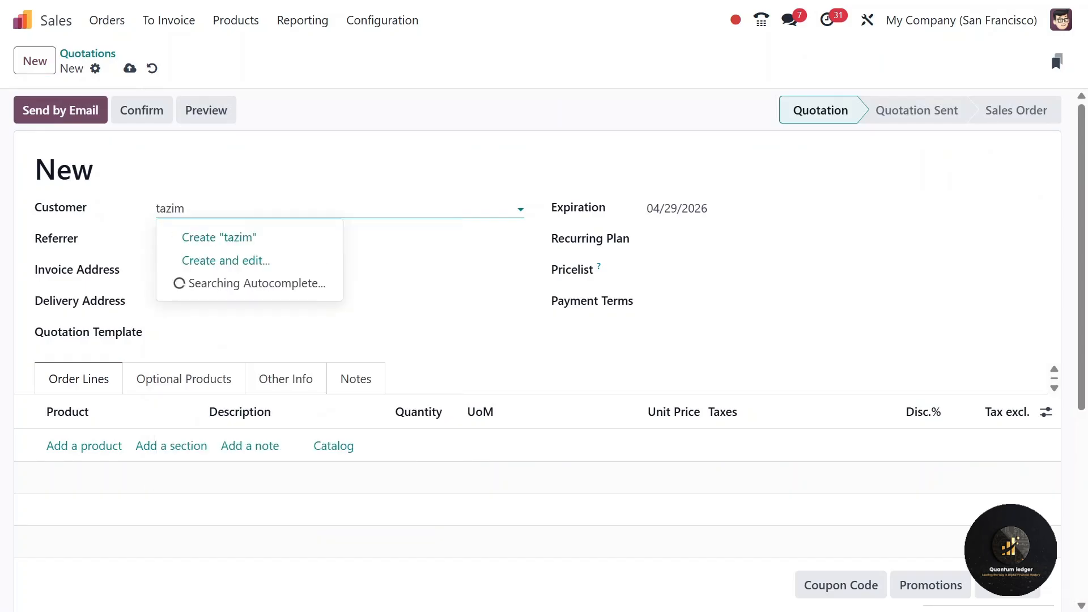
click(252, 238)
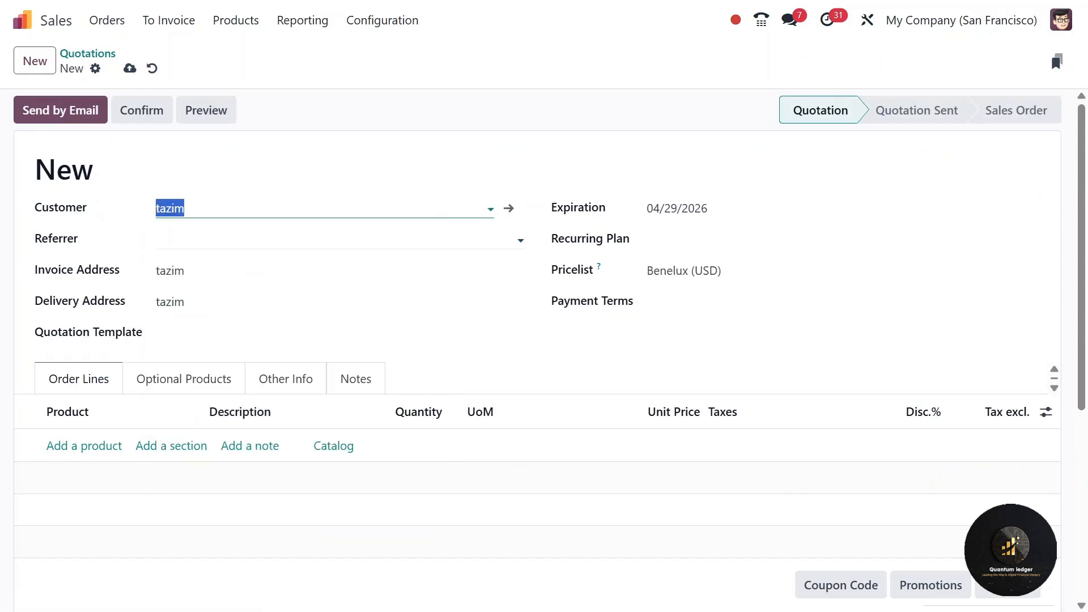
Add an order line for Vivo, check its stock availability, and set the quantity to 20 units
scroll(108, 362, down, 1)
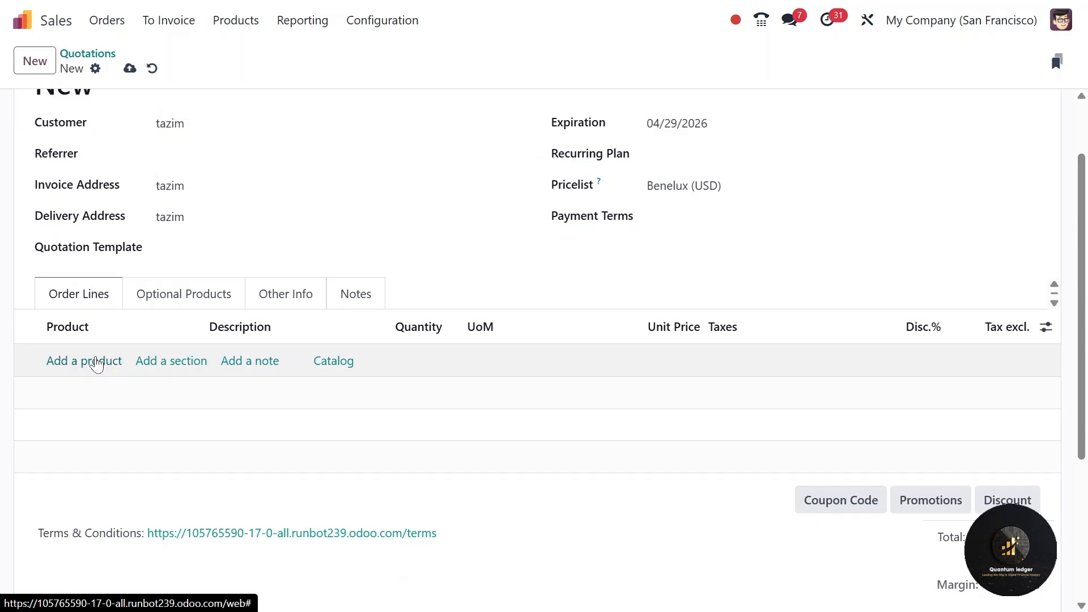
click(97, 362)
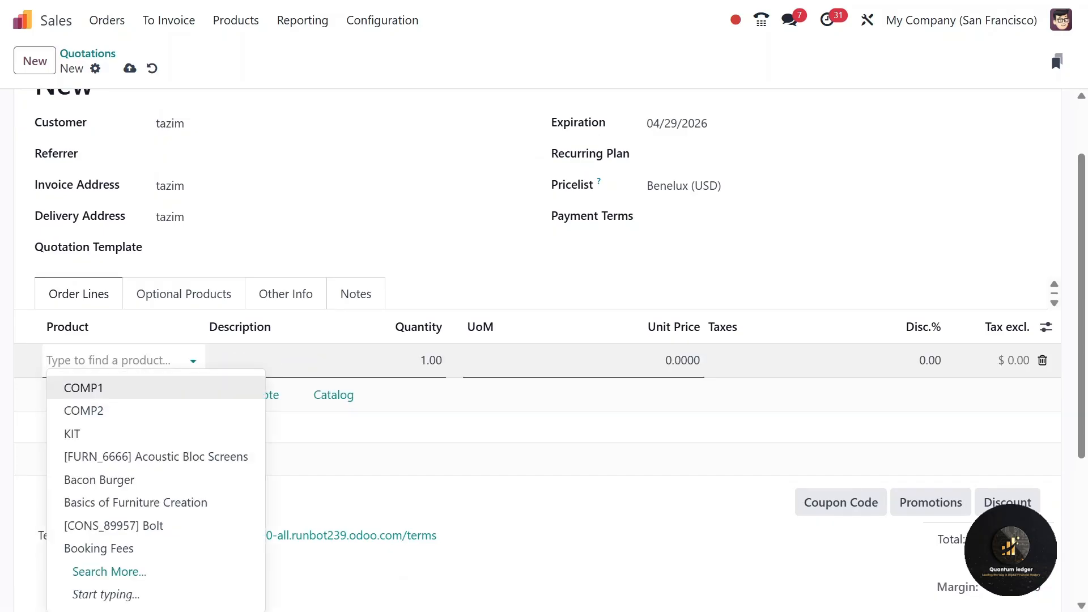
text(vi)
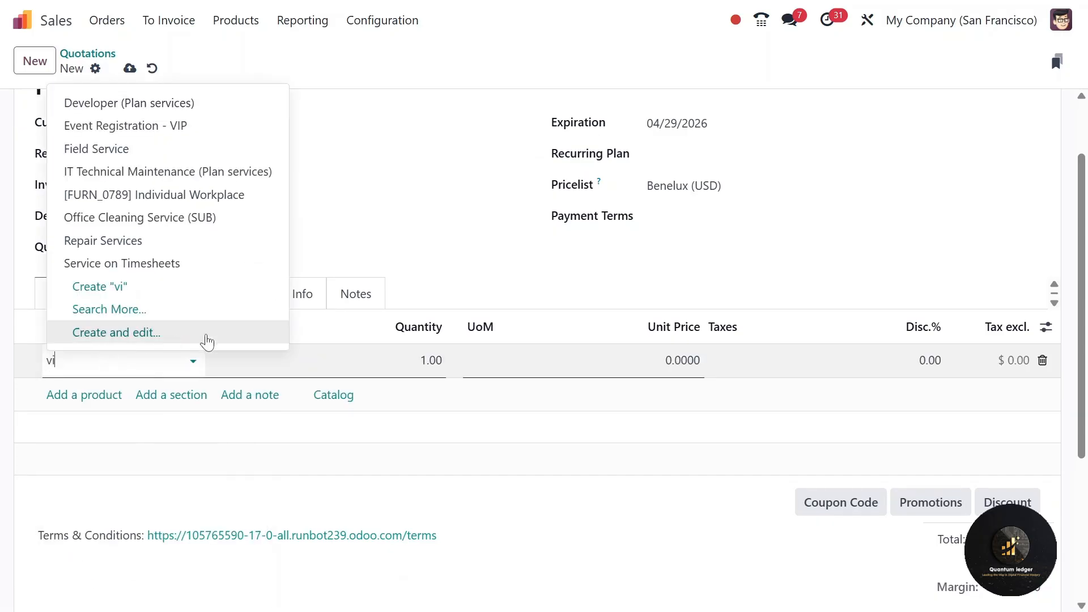
text(v)
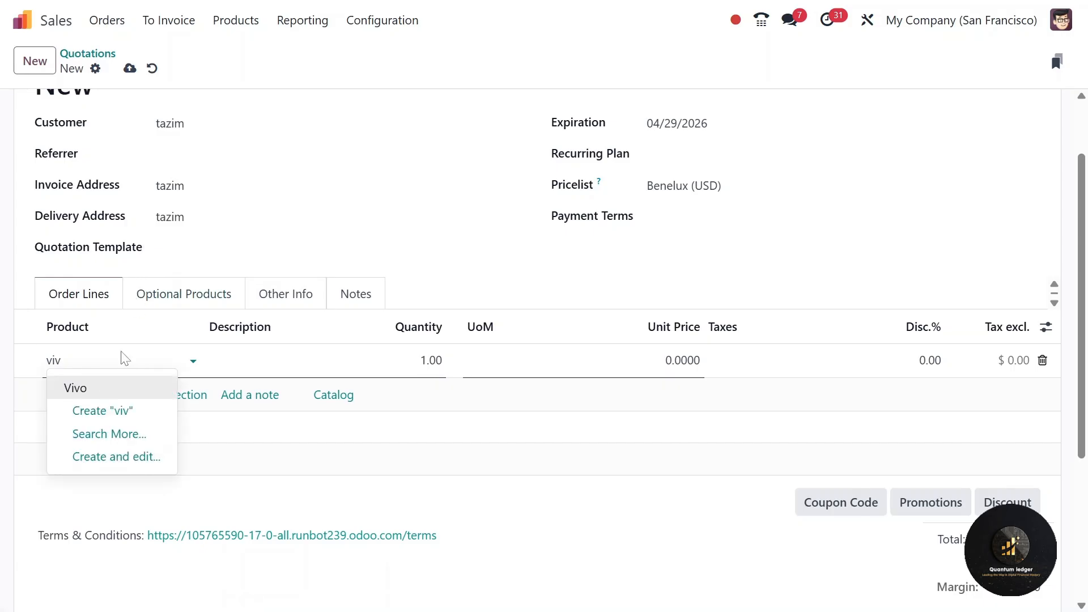
click(102, 387)
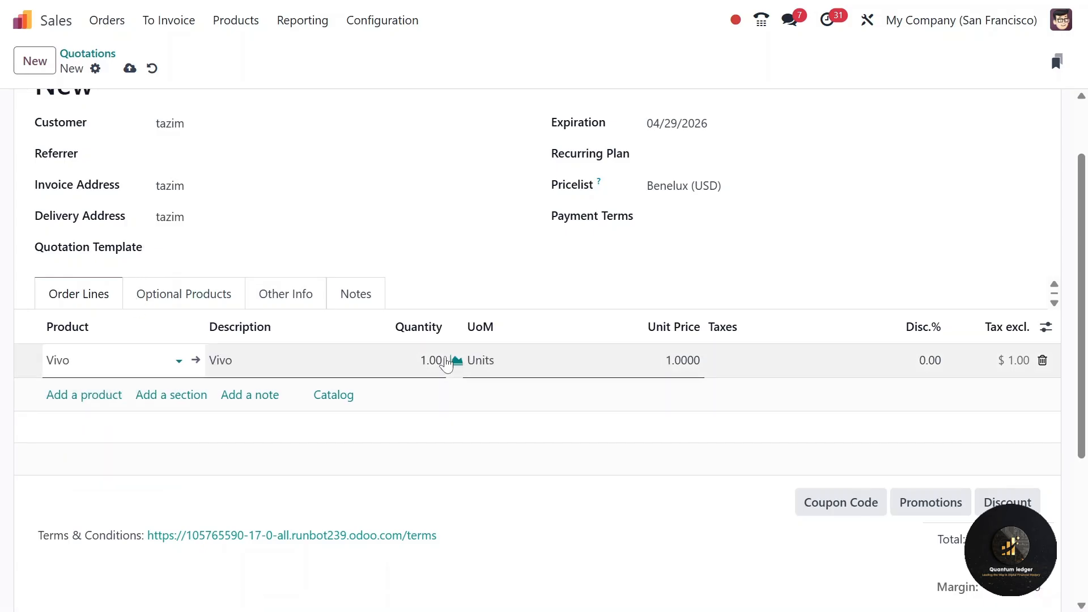
click(457, 361)
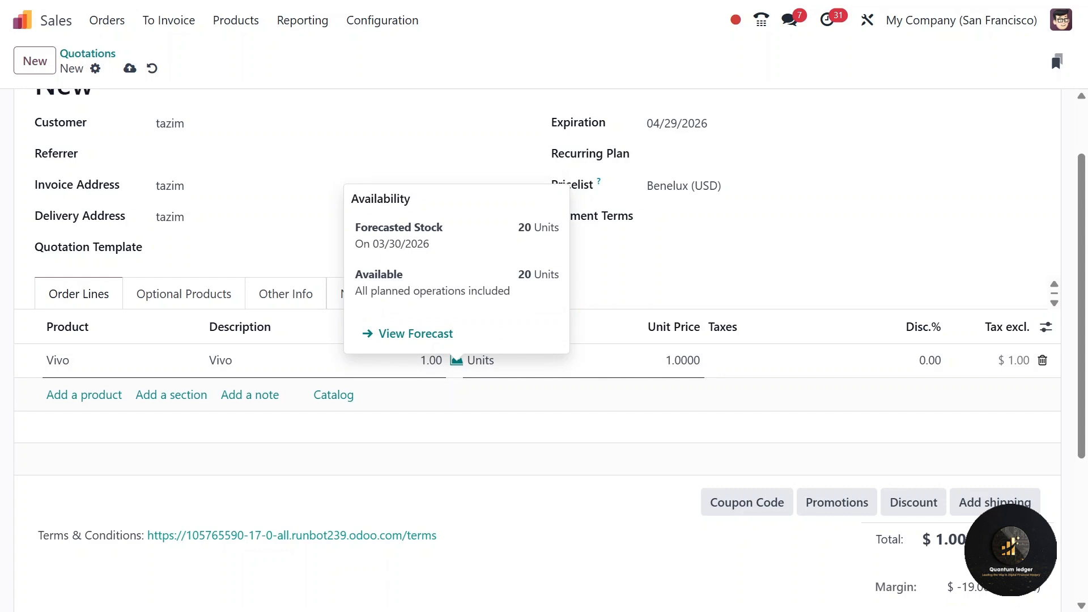
click(426, 361)
text(2)
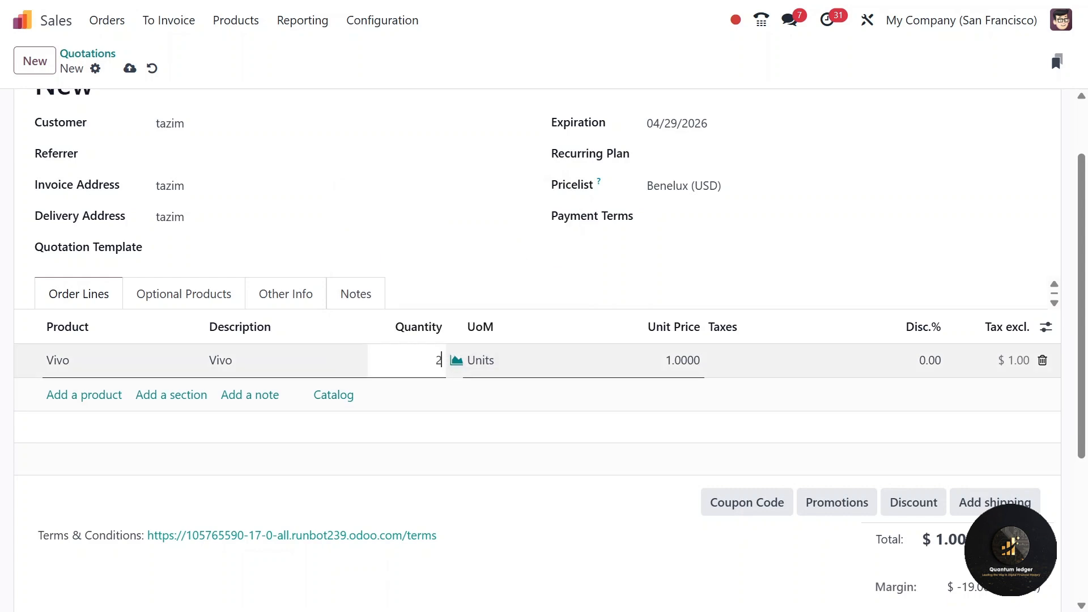
text(0)
click(460, 511)
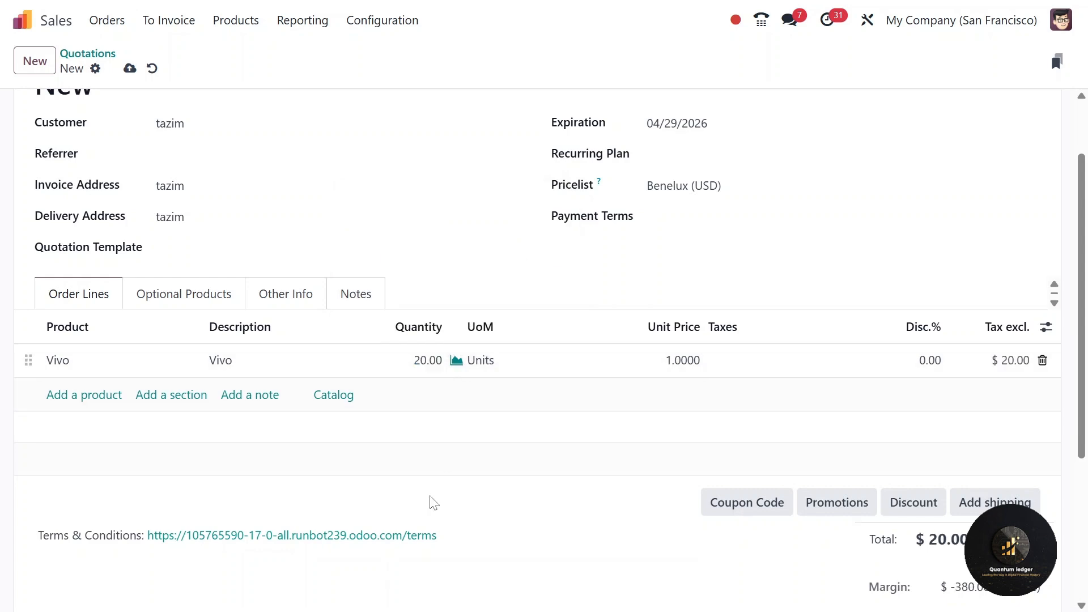
Confirm the quotation as a sales order and validate its delivery of Vivo
scroll(484, 401, up, 3)
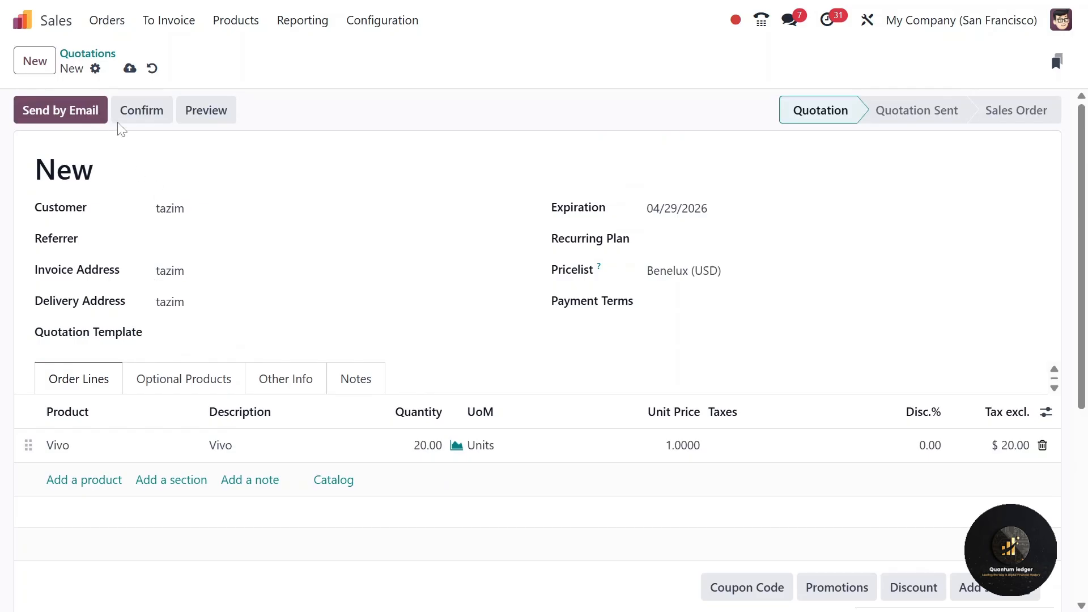
click(142, 113)
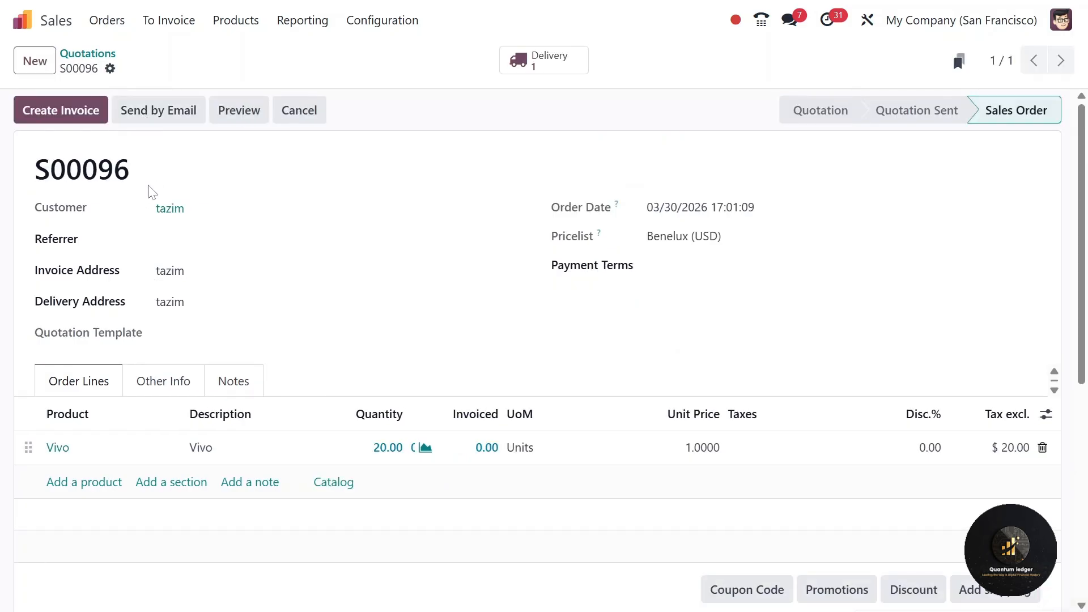
click(530, 71)
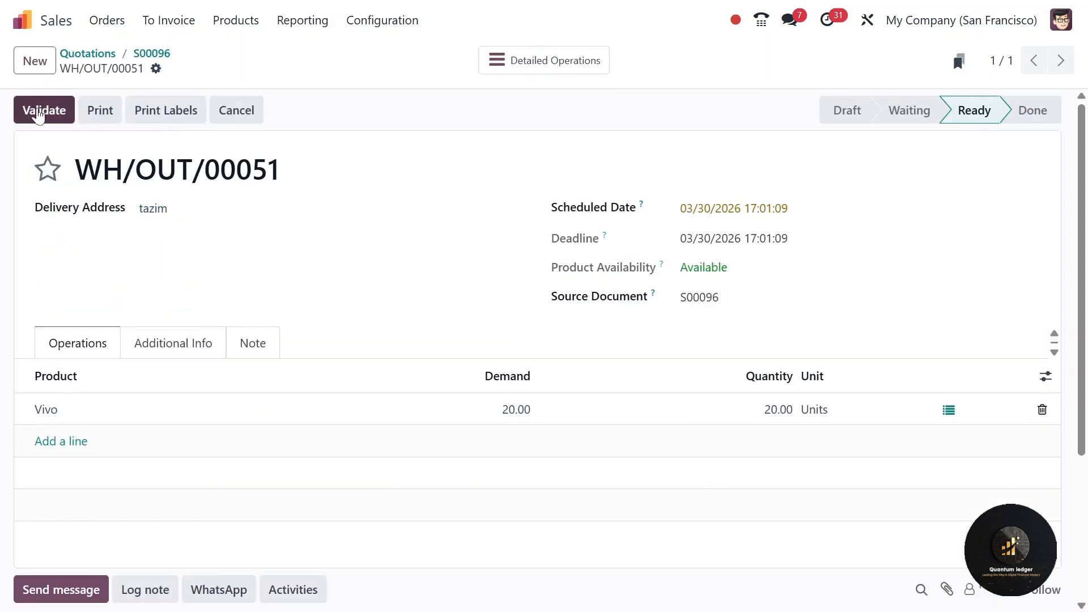
click(40, 111)
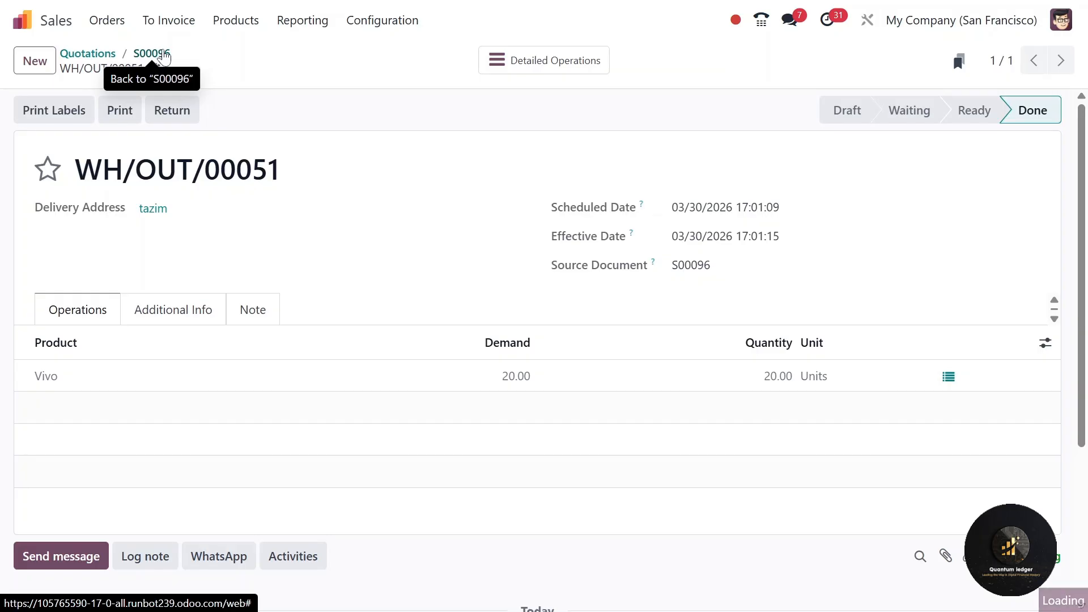
Return to the sales order and create a draft regular invoice from it
click(165, 54)
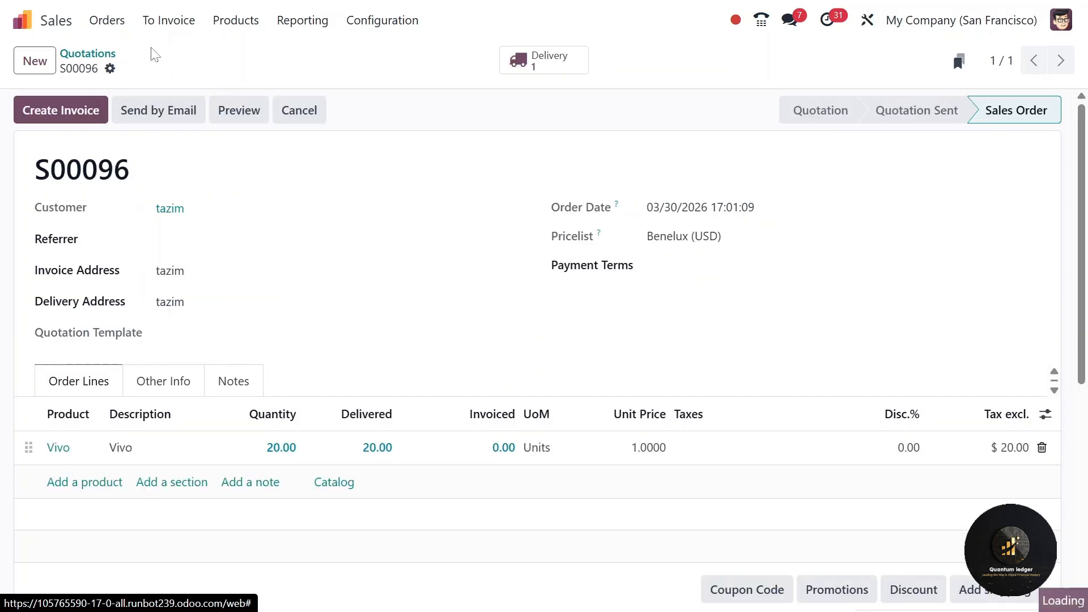
click(64, 111)
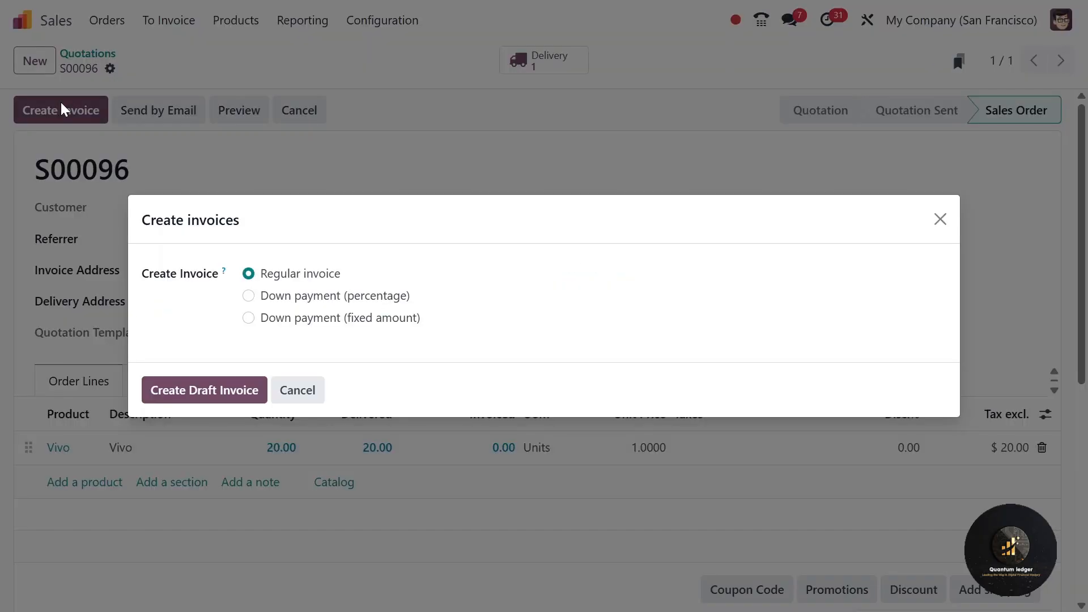
click(204, 388)
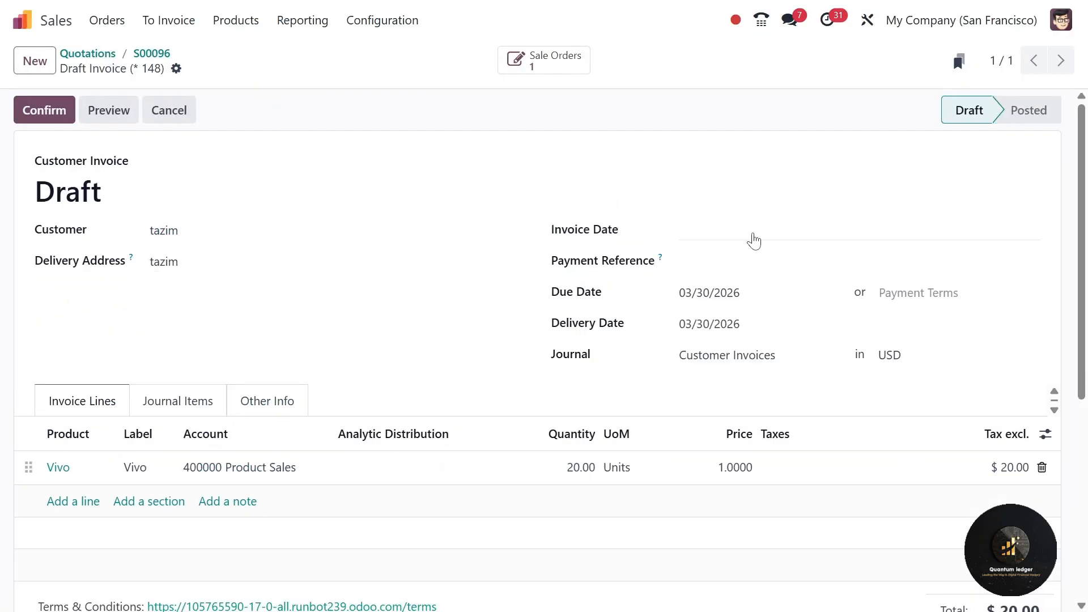
Set the draft customer invoice's date to 03/30/2026 and confirm the invoice
click(754, 232)
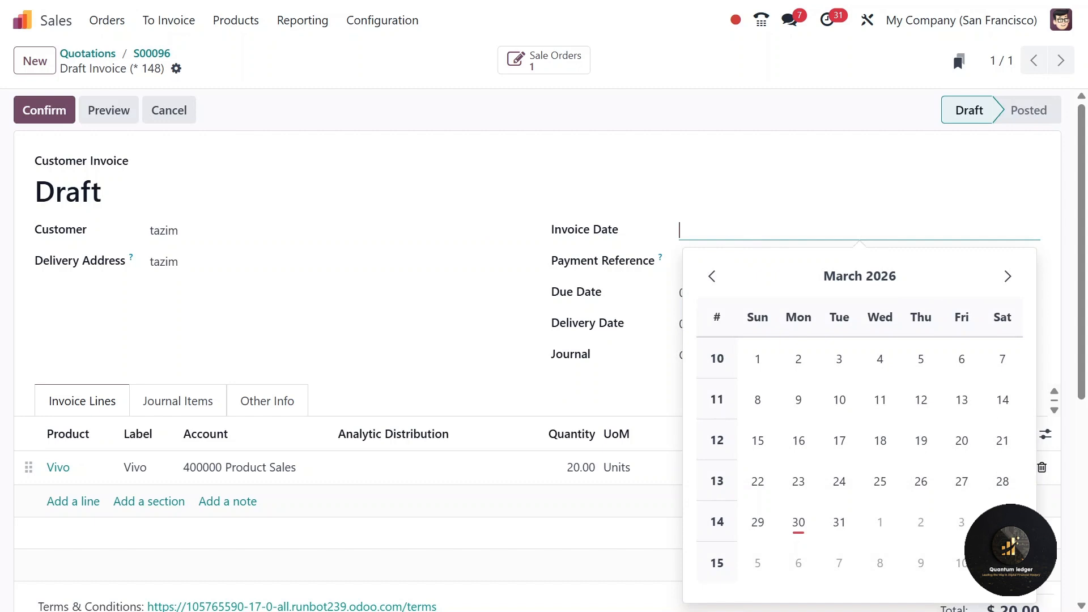
drag(122, 161, 54, 161)
click(743, 240)
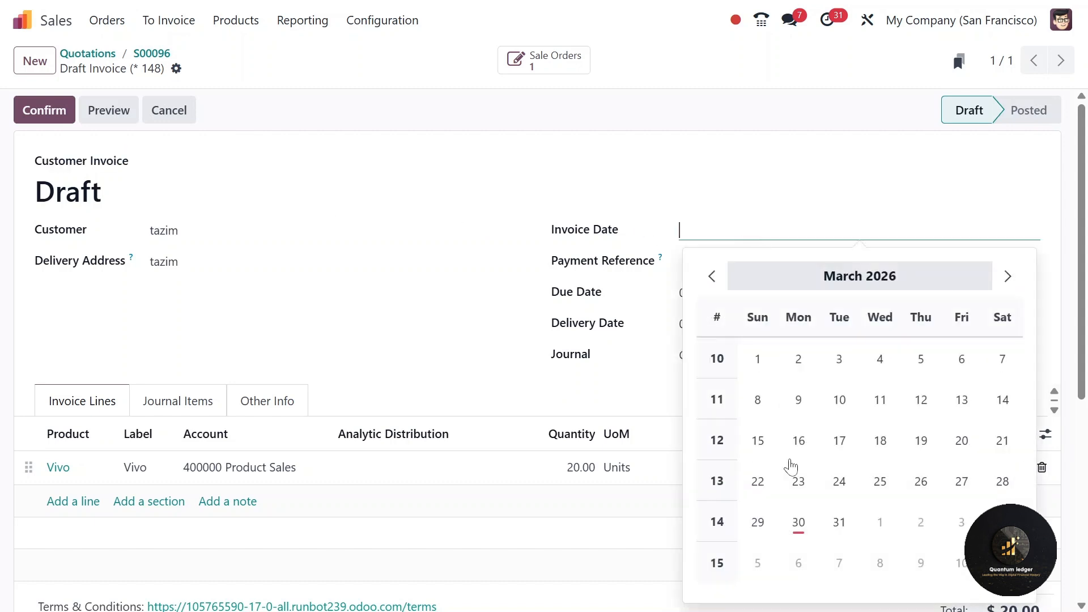
click(797, 520)
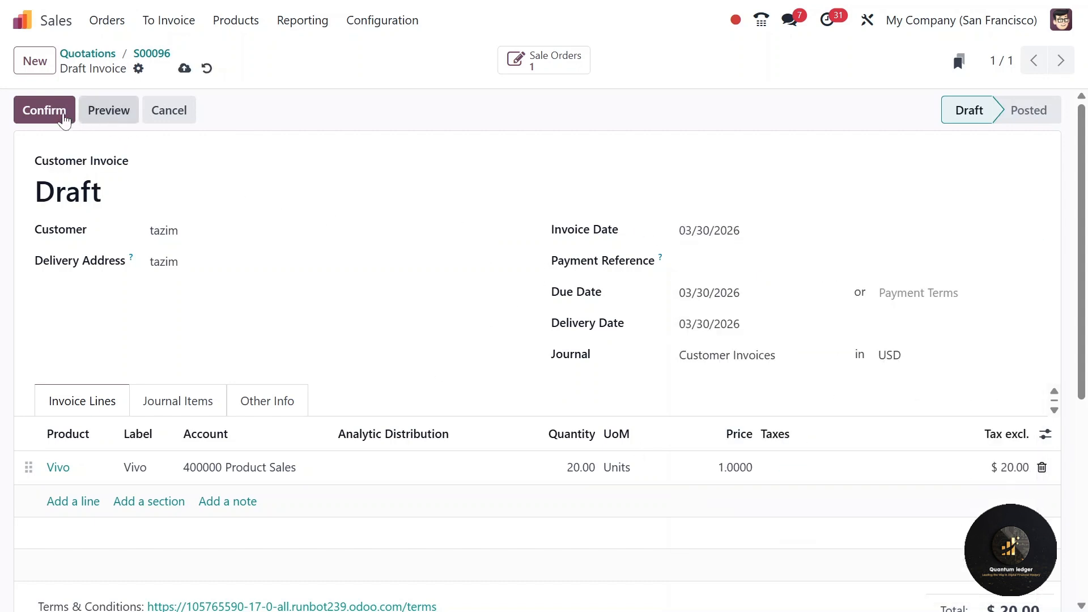
click(45, 110)
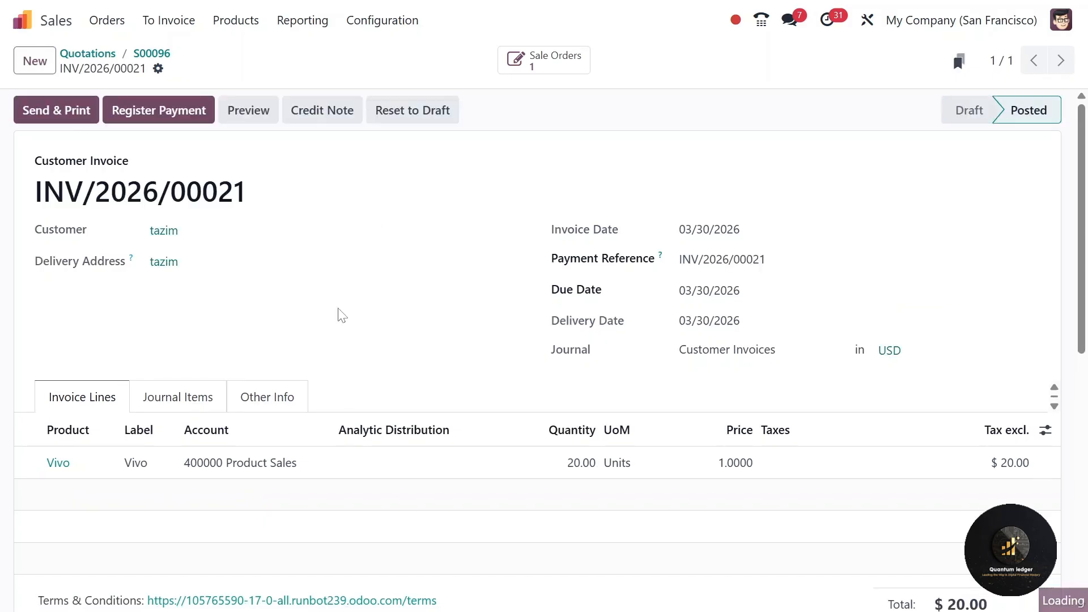
scroll(392, 272, down, 2)
scroll(391, 289, down, 3)
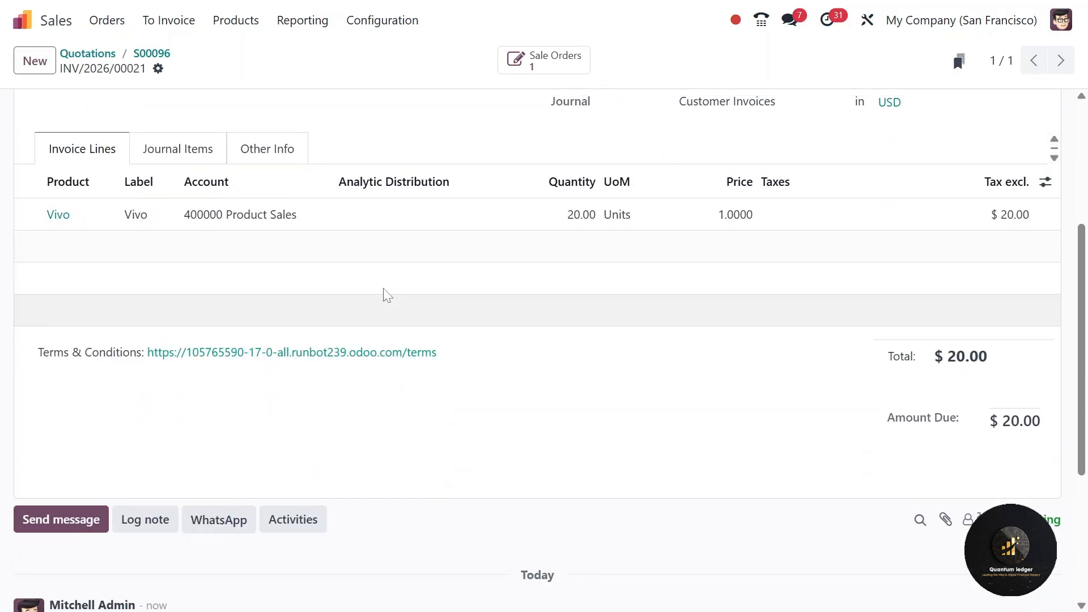
scroll(386, 294, up, 5)
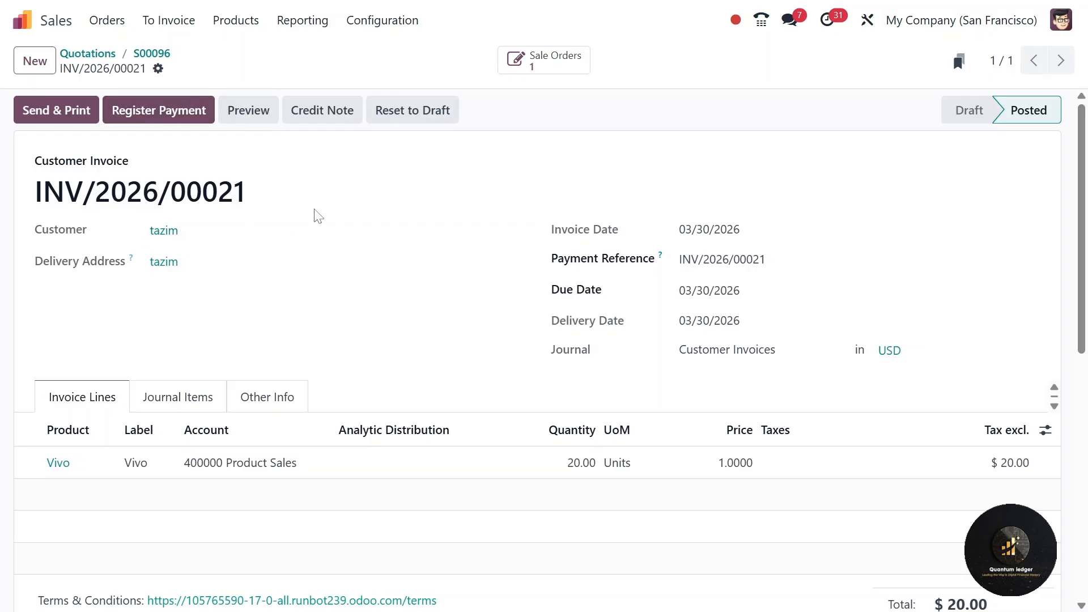
From the sales order's delivery, create a return for 5 units of Vivo and validate the incoming return transfer
click(150, 53)
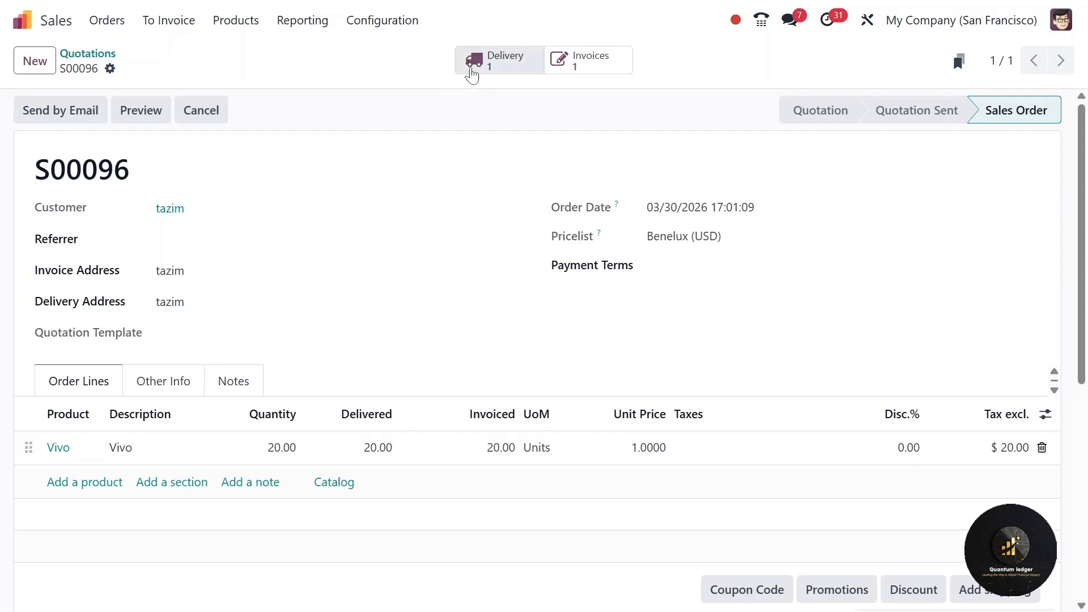
click(473, 73)
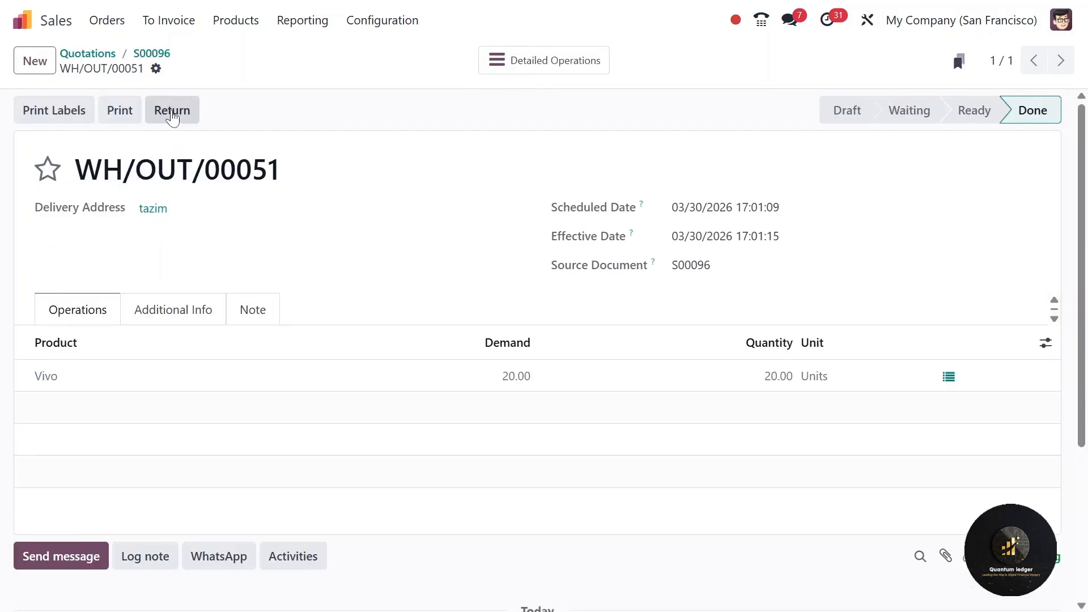
click(172, 110)
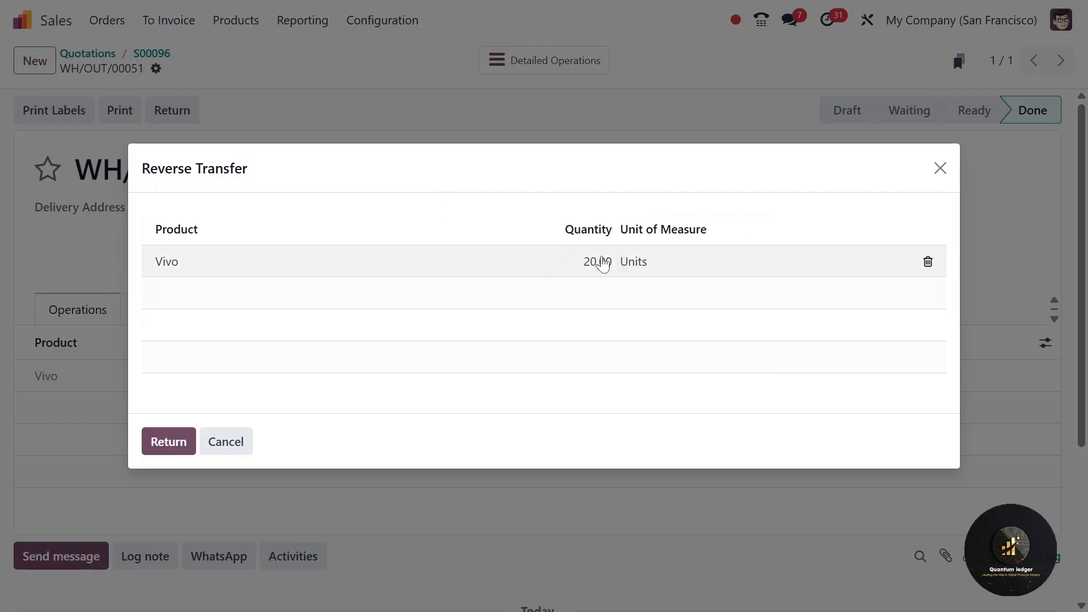
click(558, 265)
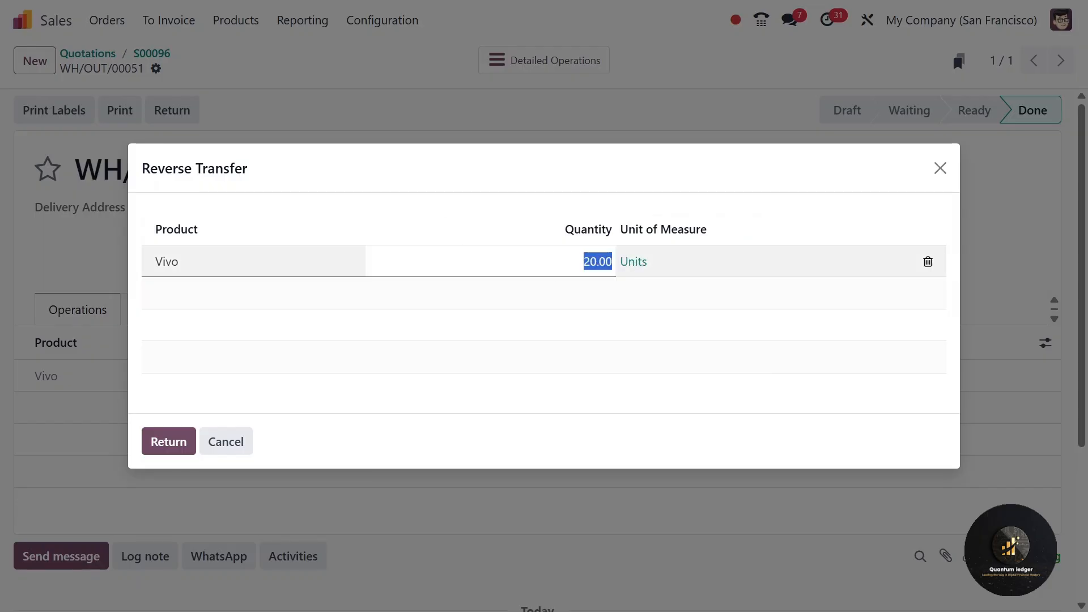
text(5)
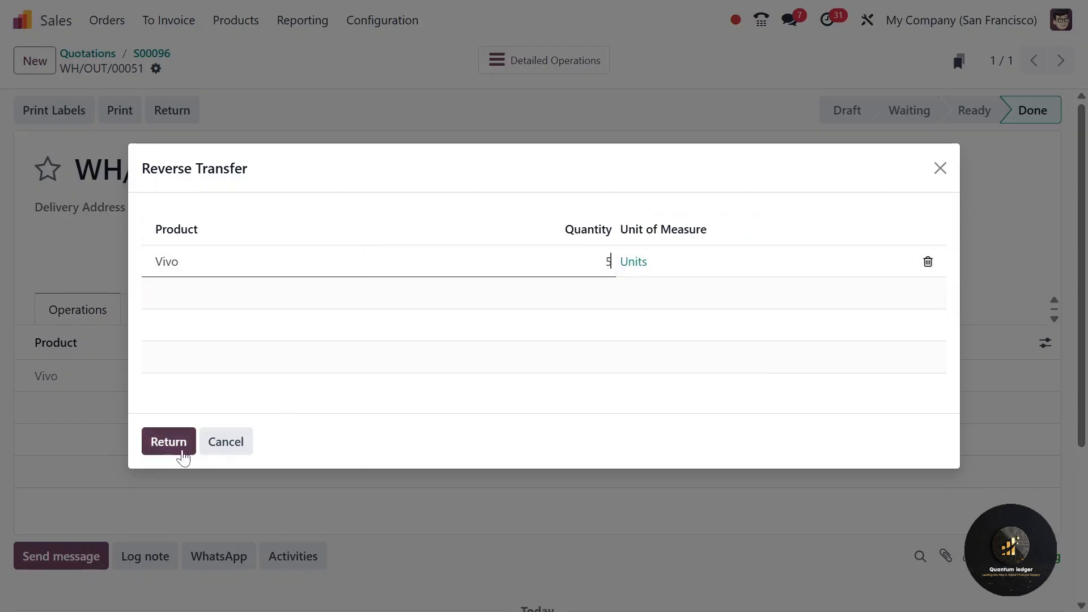
click(170, 442)
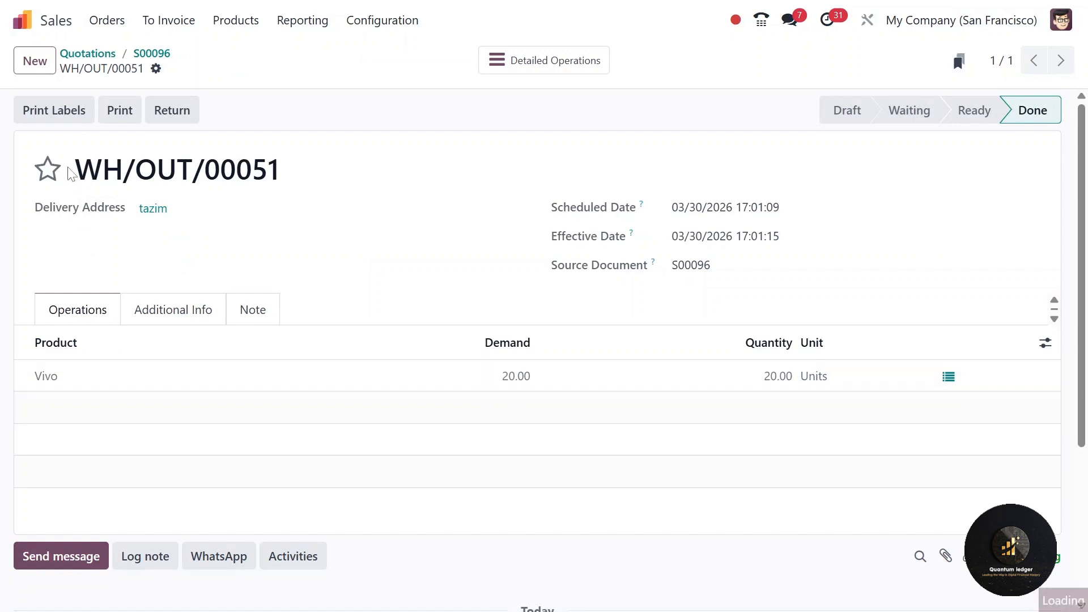
click(54, 115)
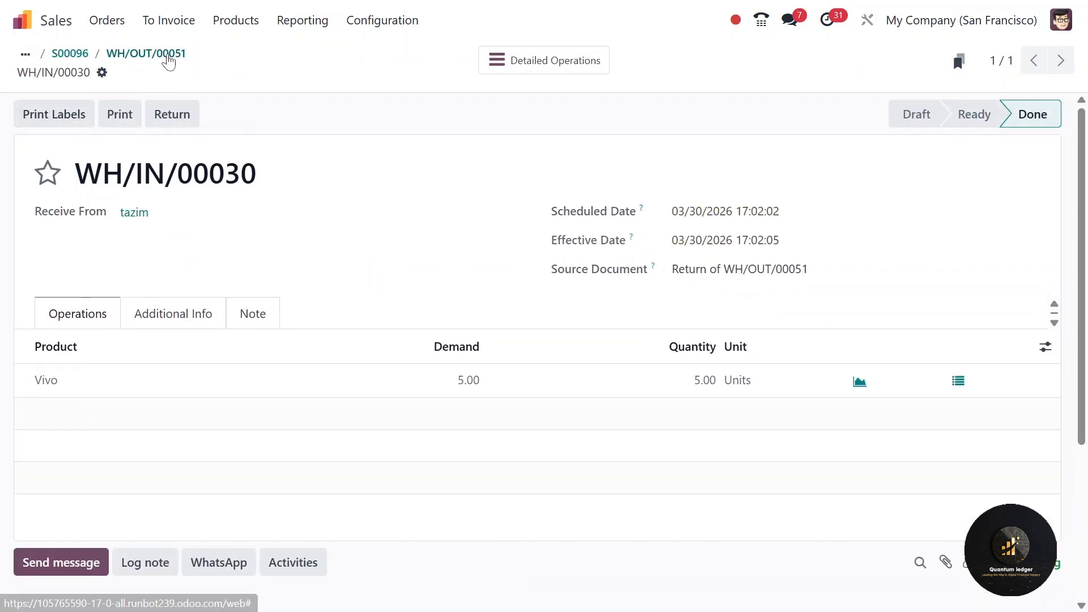
Go back to the sales order, check its quantities, and reverse its invoice into a draft credit note with the reason "faulty goods"
click(168, 57)
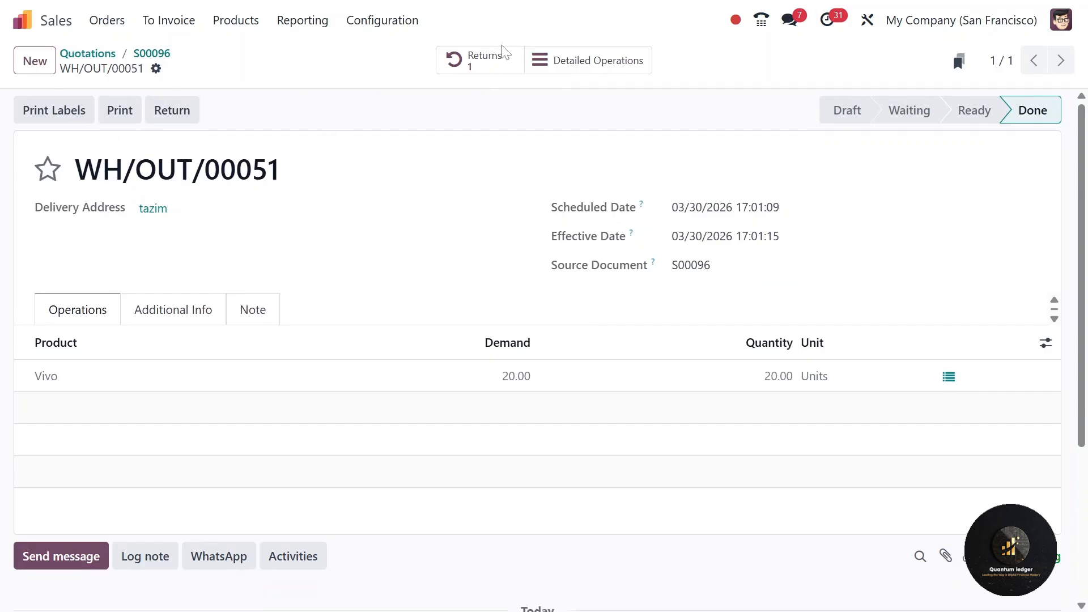
click(144, 54)
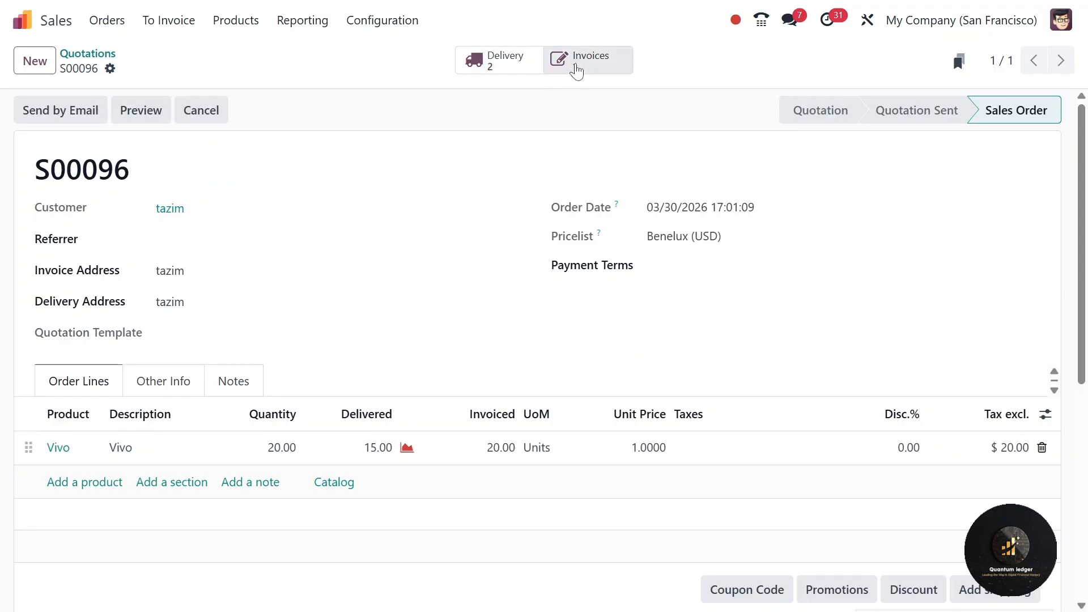
scroll(321, 243, down, 5)
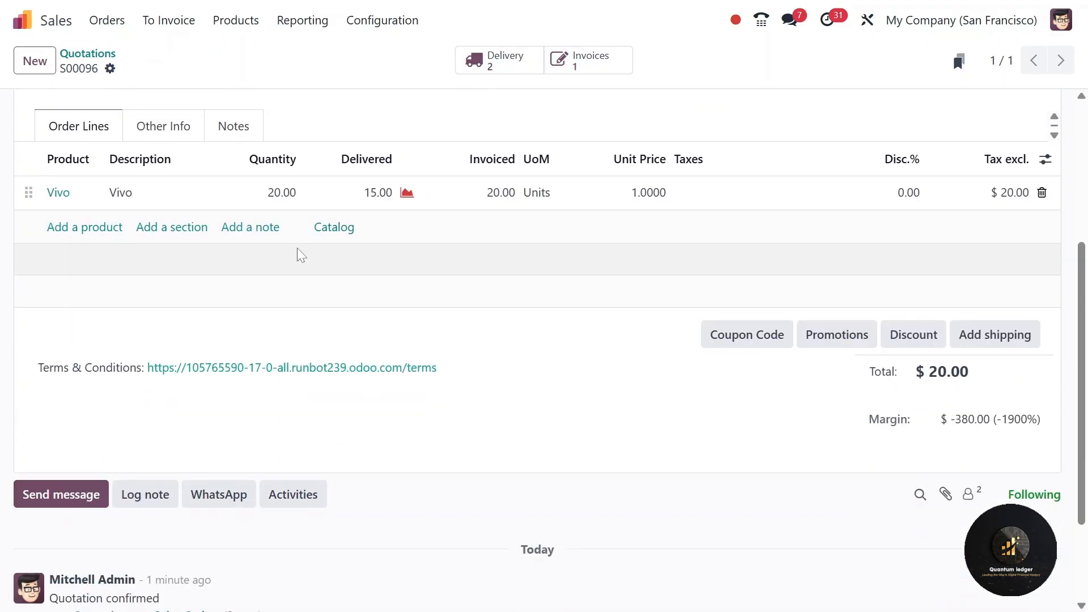
scroll(301, 249, up, 2)
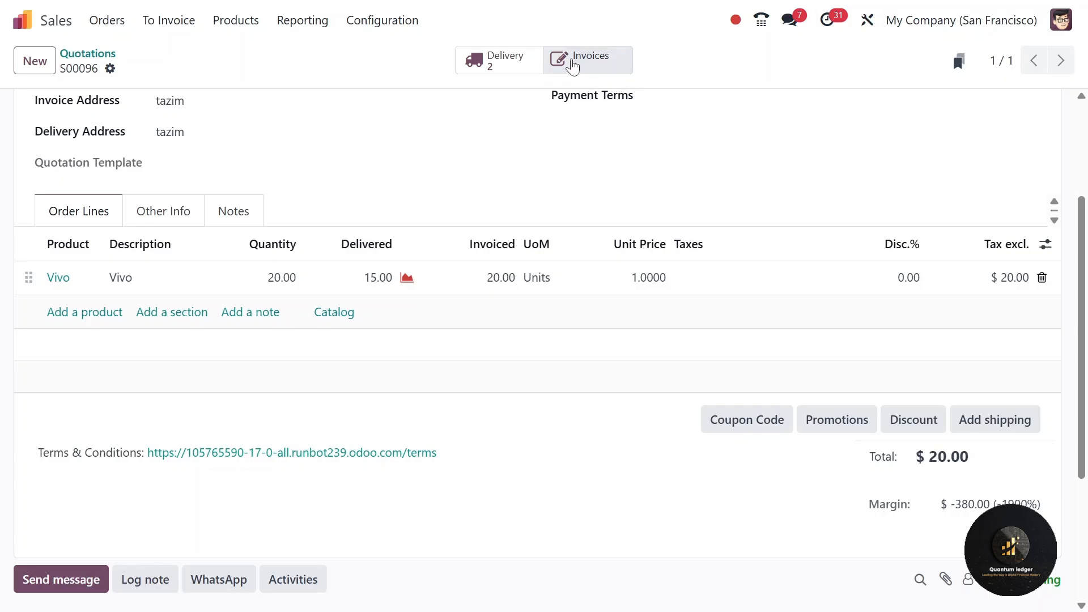
click(572, 65)
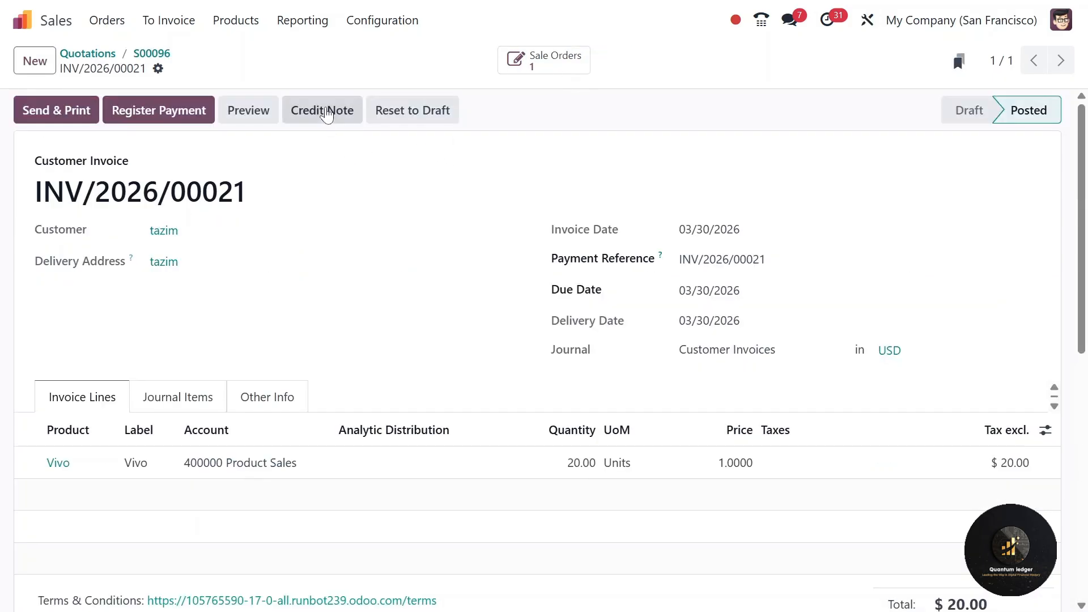
click(327, 112)
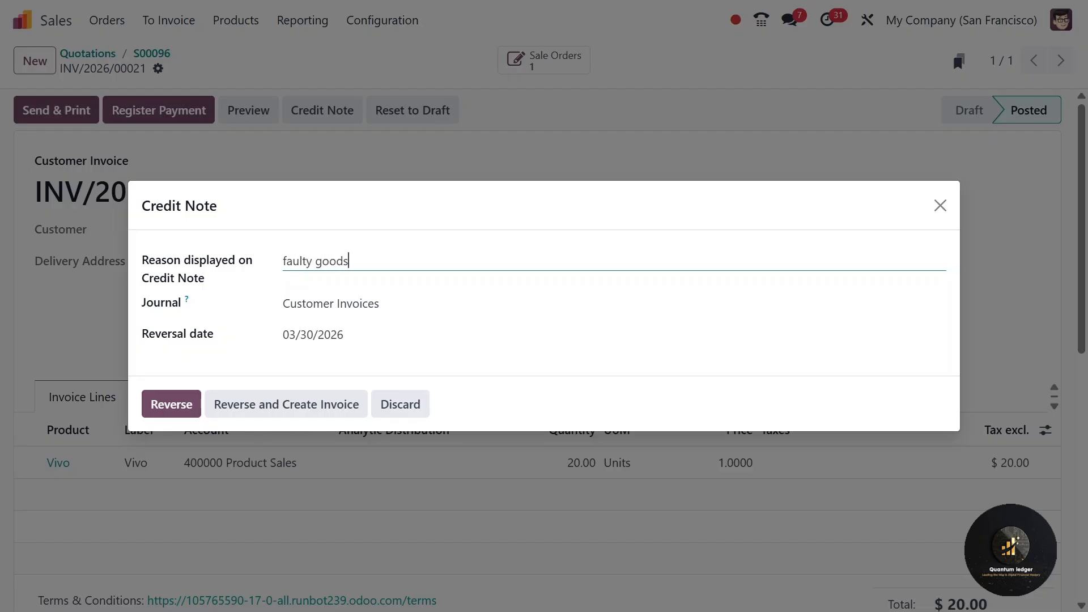
click(172, 405)
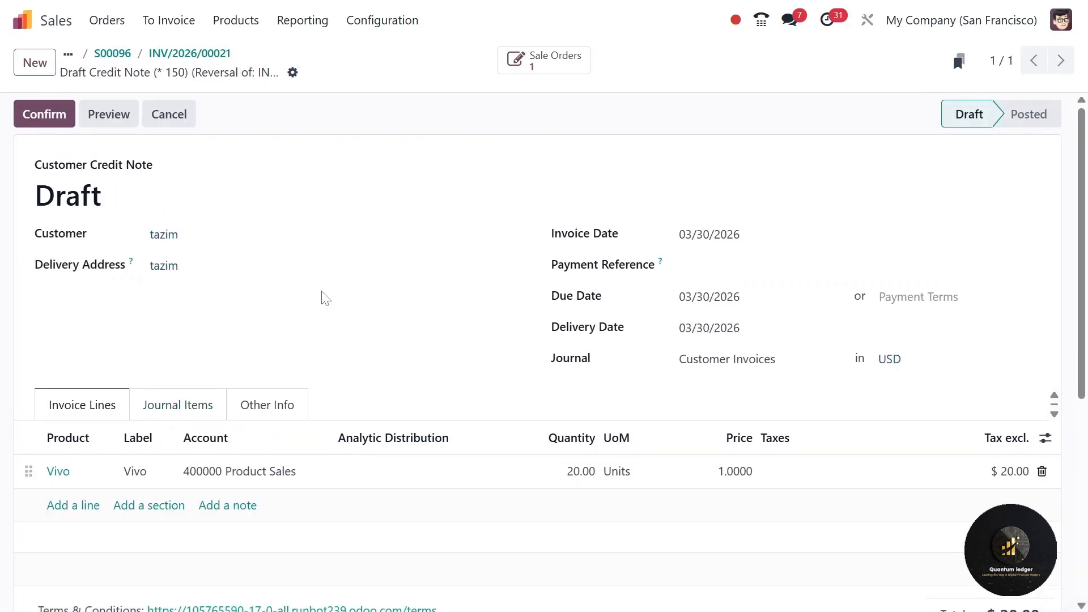
Set the Vivo line's quantity to 5 on the draft customer credit note and confirm the credit note
drag(34, 164, 198, 163)
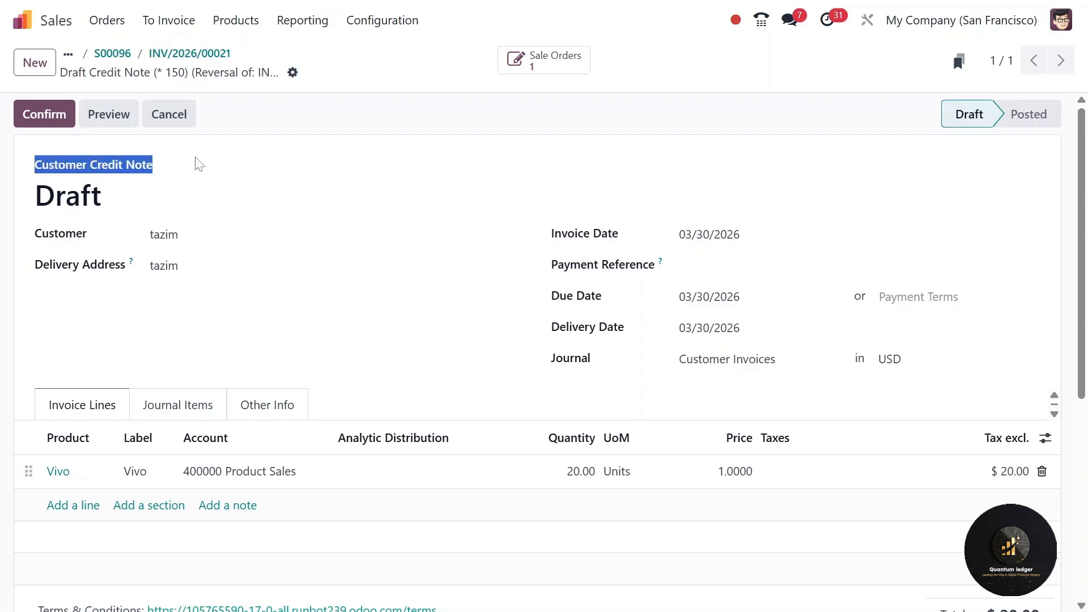
scroll(328, 279, down, 2)
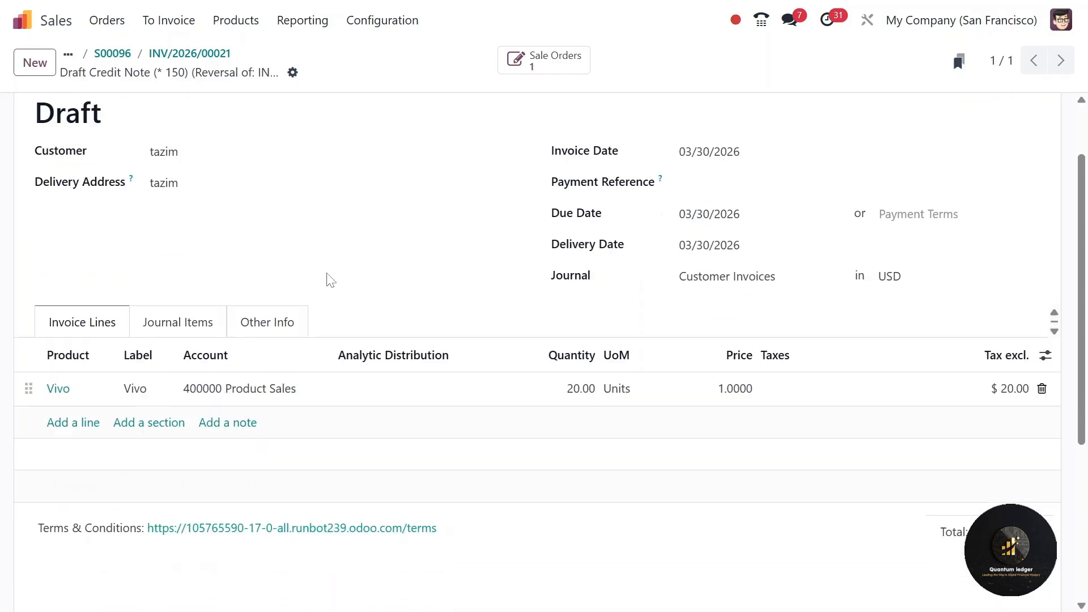
scroll(302, 313, up, 1)
scroll(303, 313, up, 1)
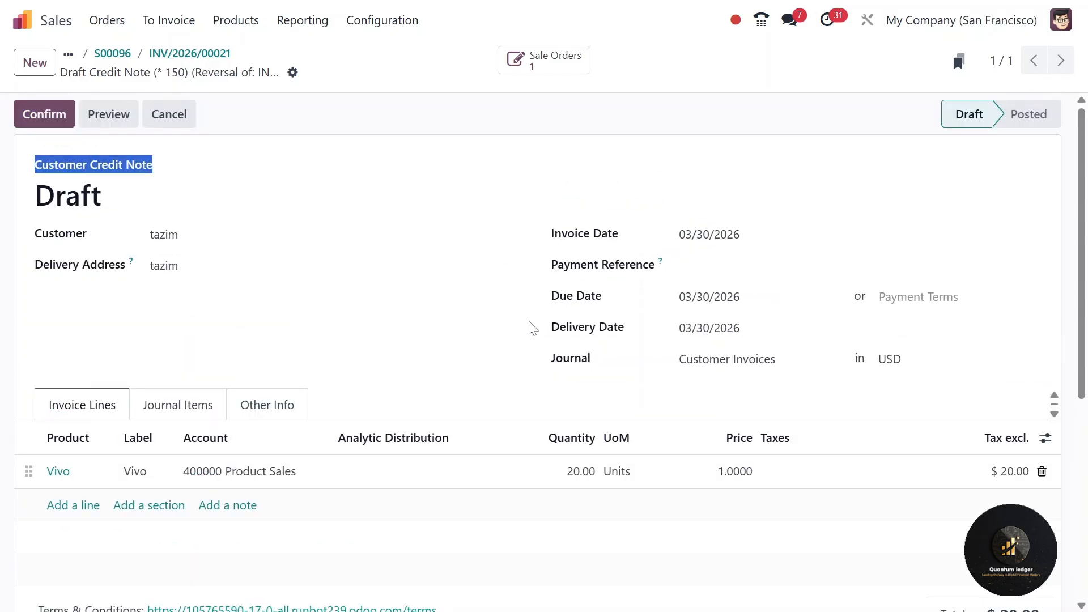
click(580, 471)
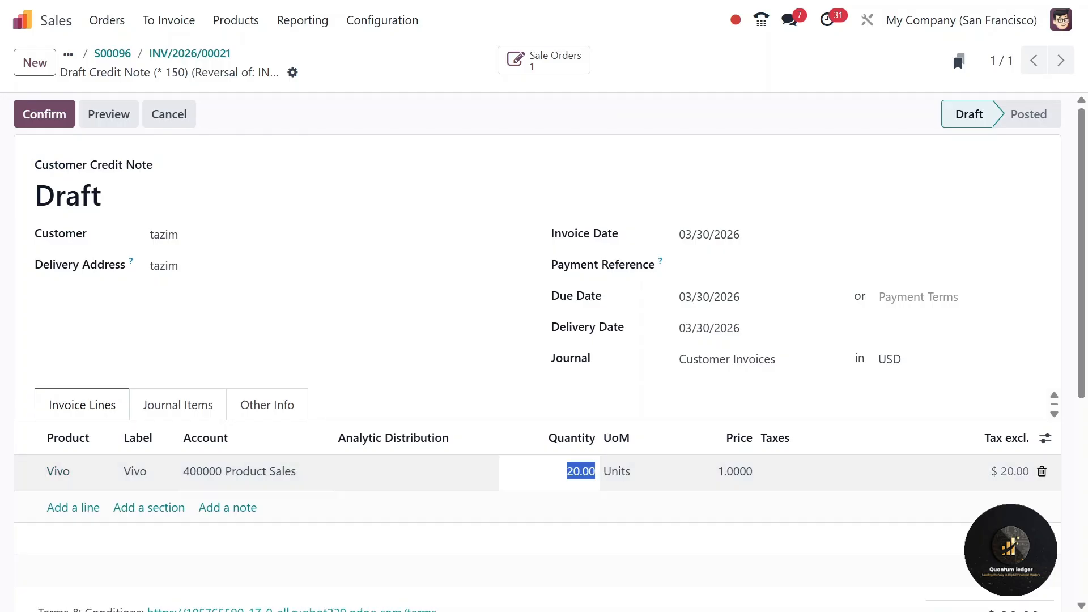
text(5)
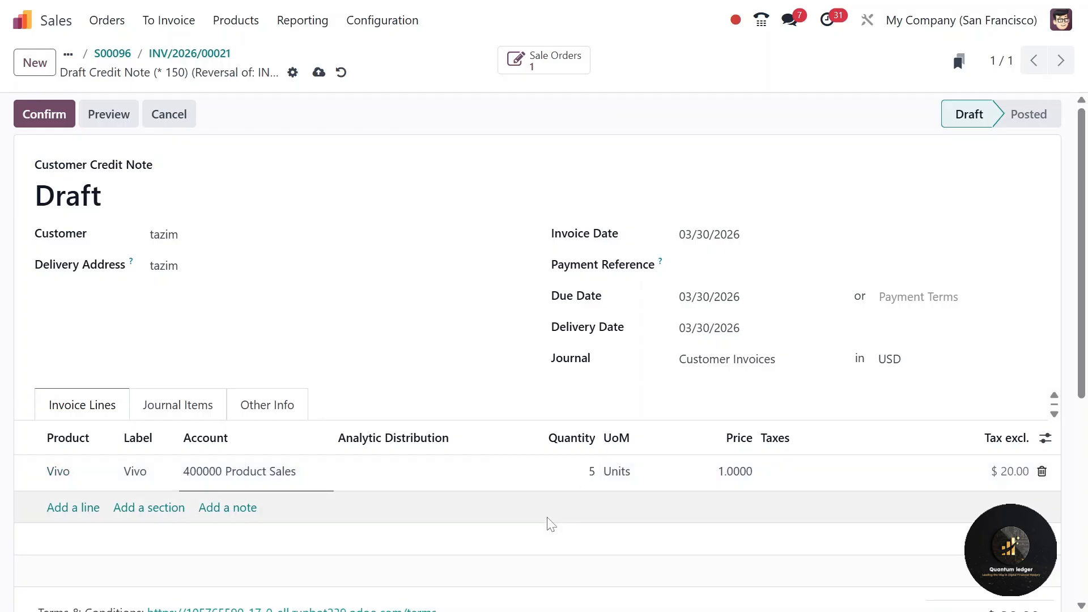
click(439, 367)
scroll(439, 368, down, 1)
scroll(344, 295, up, 2)
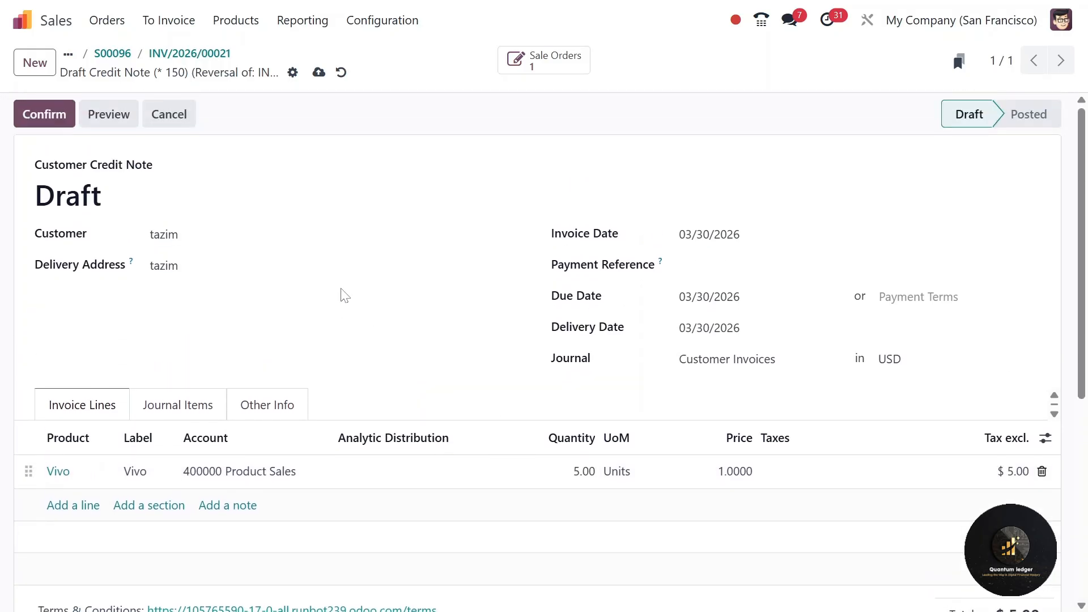
click(56, 120)
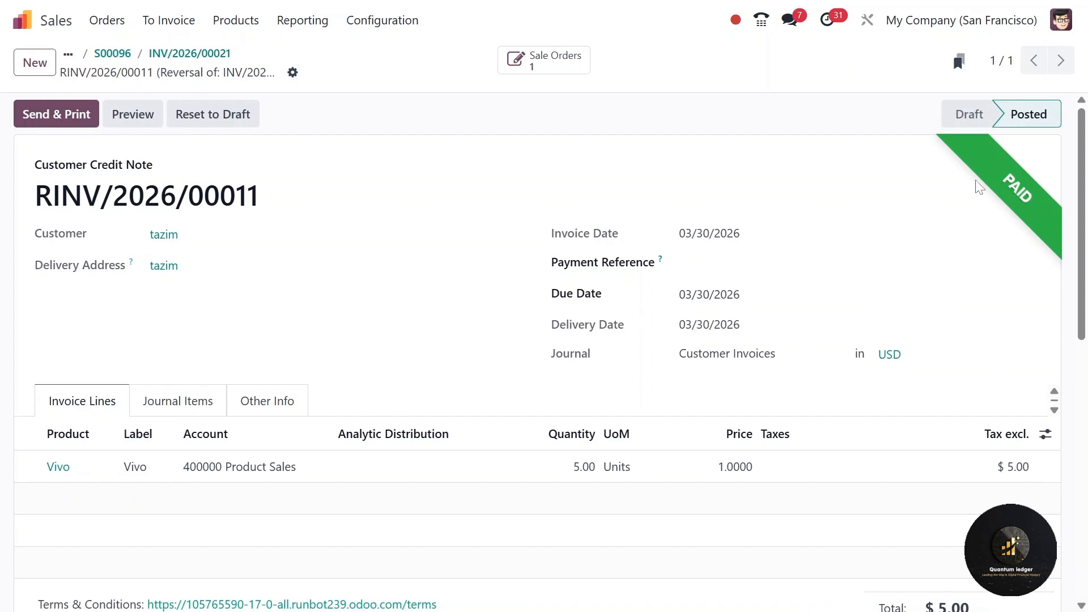
Review the posted credit note's payment totals, then list all invoices linked to its sales order
scroll(784, 255, down, 4)
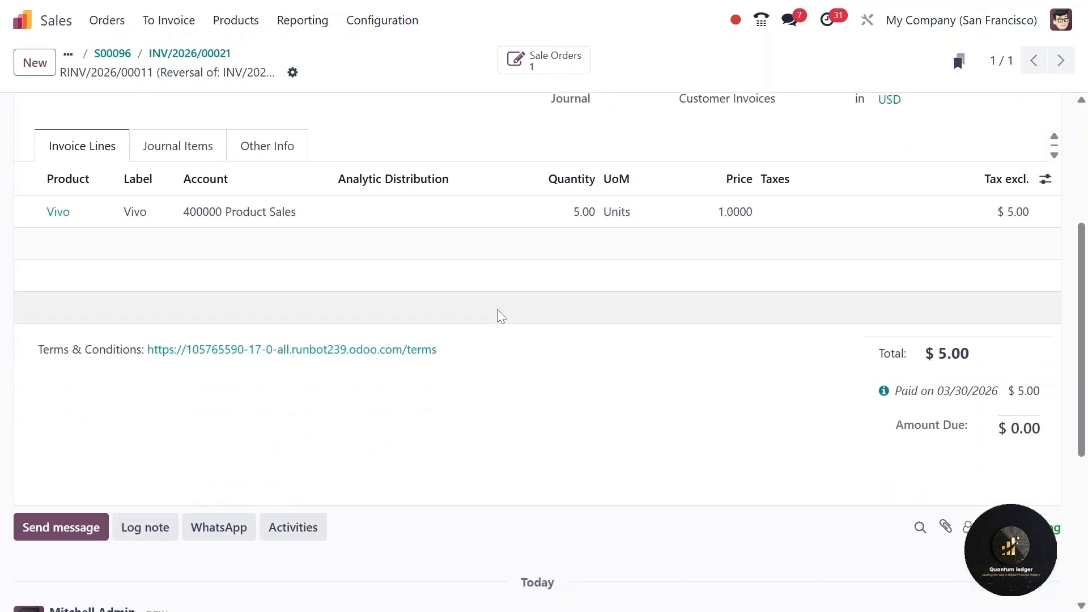
scroll(482, 315, up, 4)
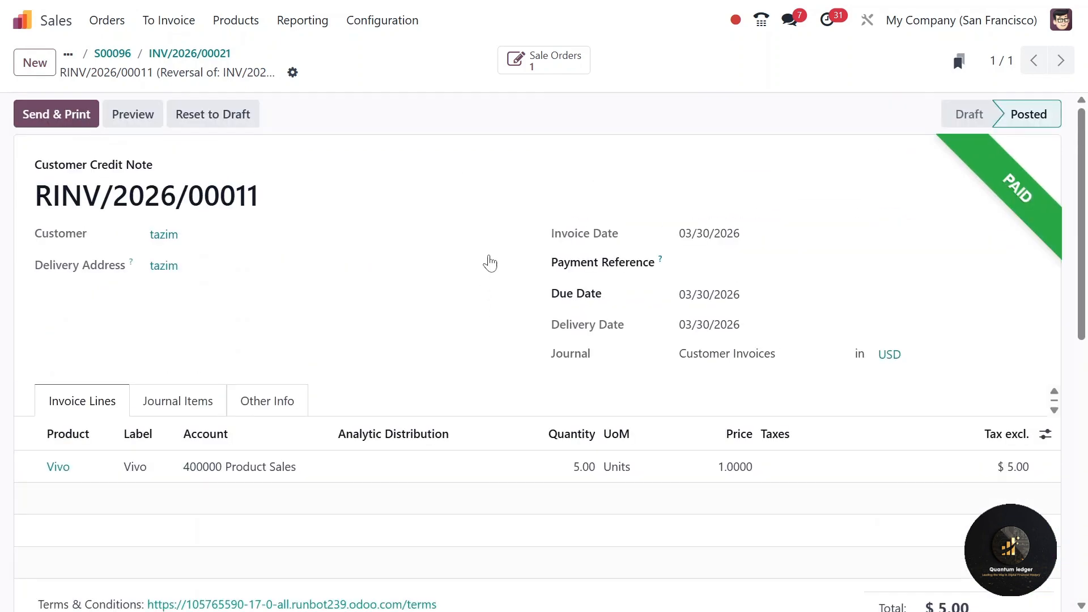
click(532, 65)
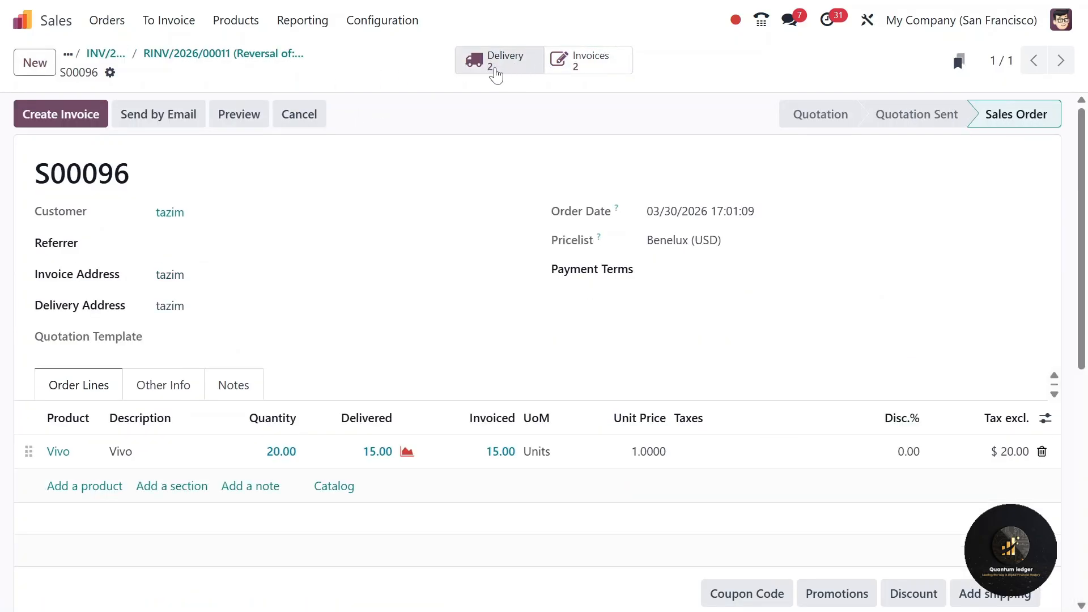
click(603, 63)
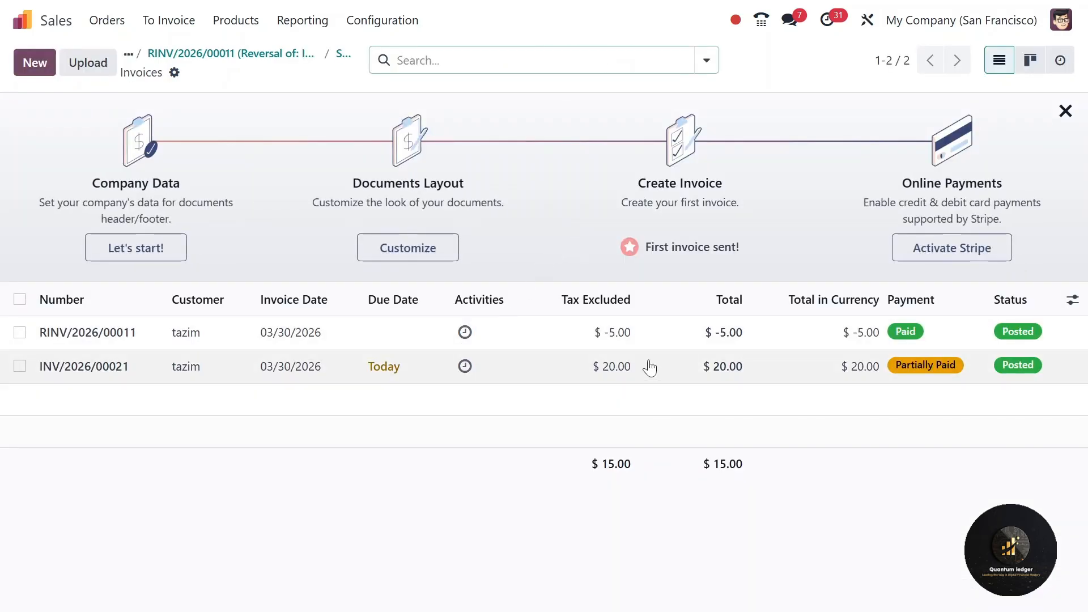
Open the original customer invoice for 20 units and examine its applied payment and amount due
click(650, 367)
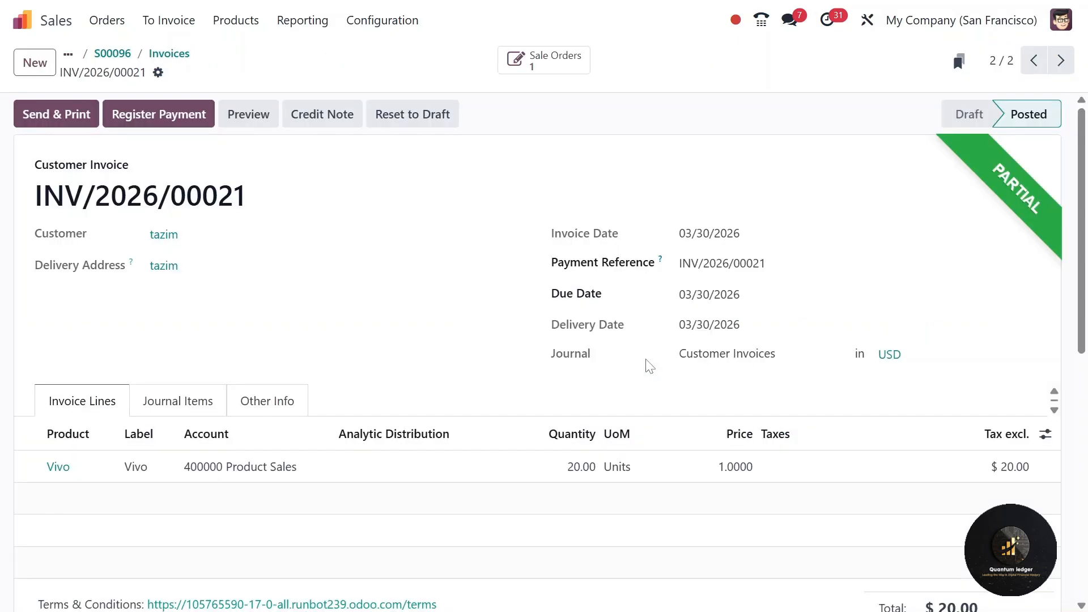
scroll(549, 297, down, 2)
scroll(549, 292, down, 3)
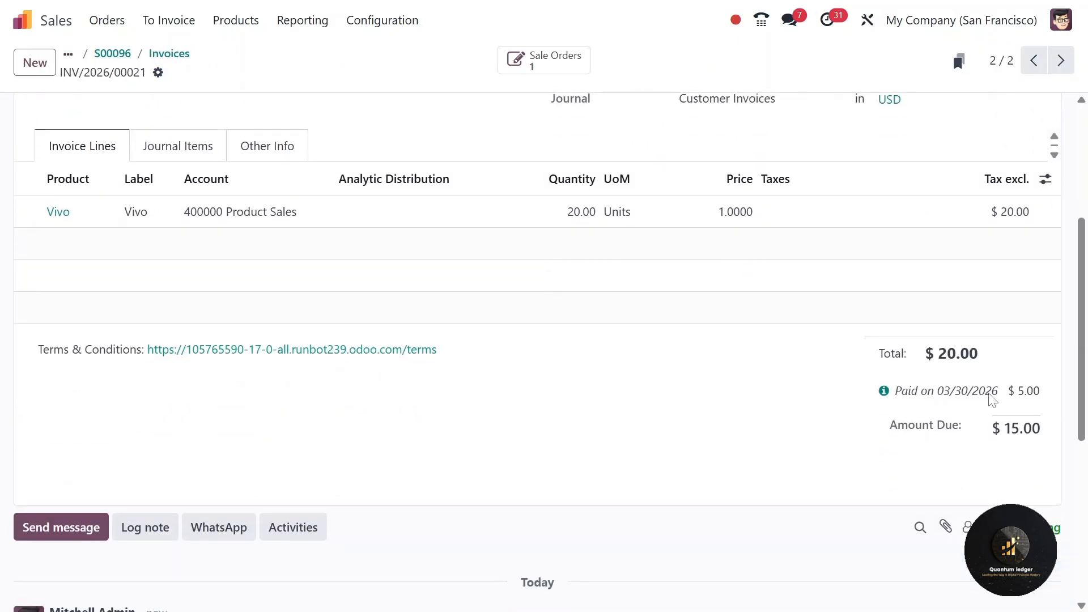
scroll(624, 345, up, 2)
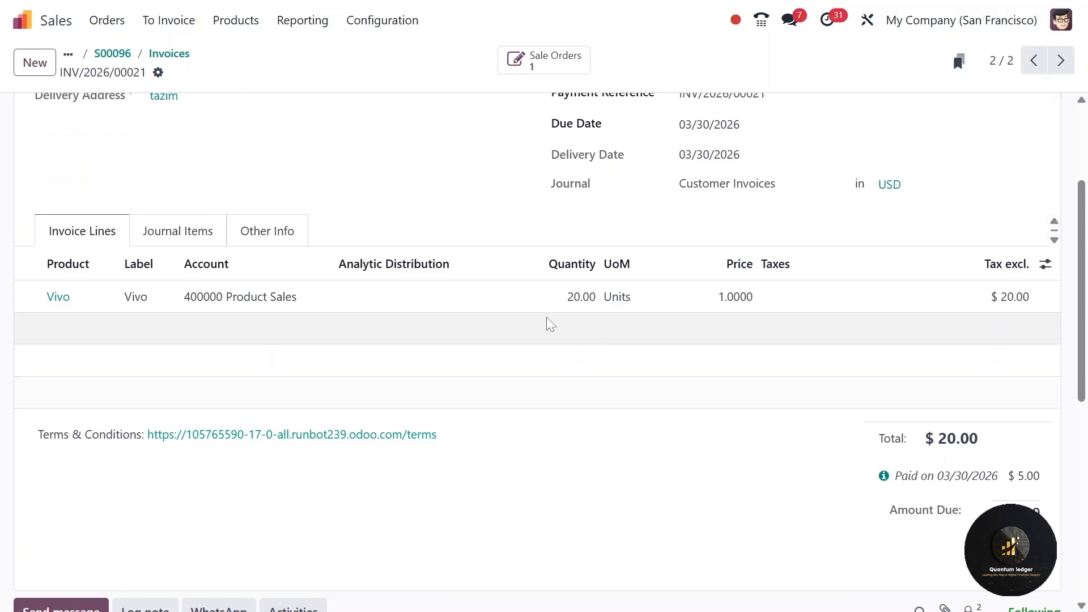
scroll(822, 363, down, 2)
drag(872, 391, 1046, 391)
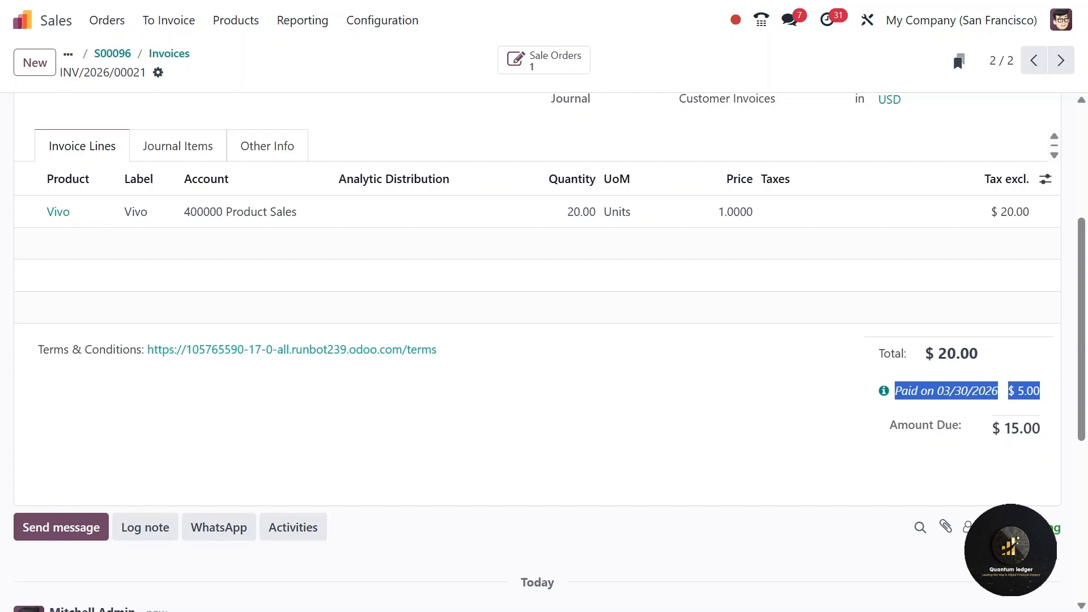
scroll(370, 349, up, 5)
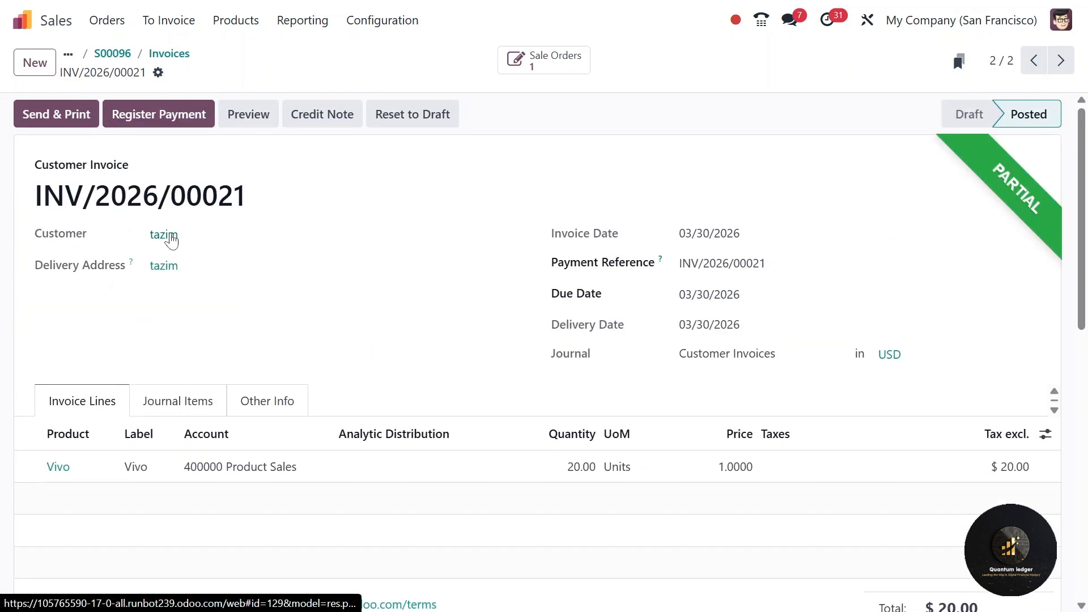
Open the customer's contact record from the invoice and view the partner ledger entries
click(170, 235)
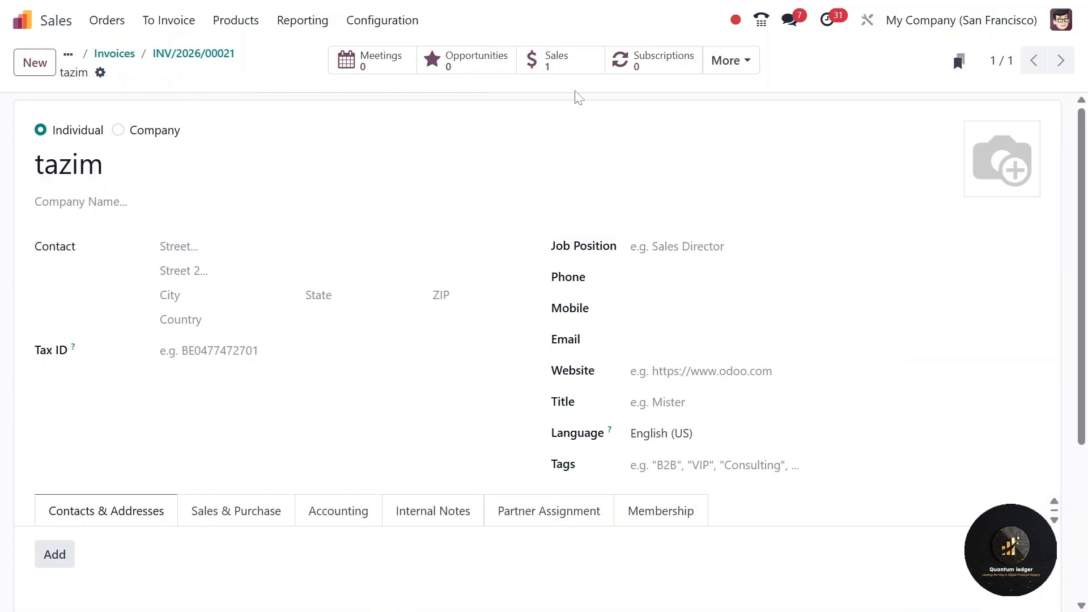
click(728, 60)
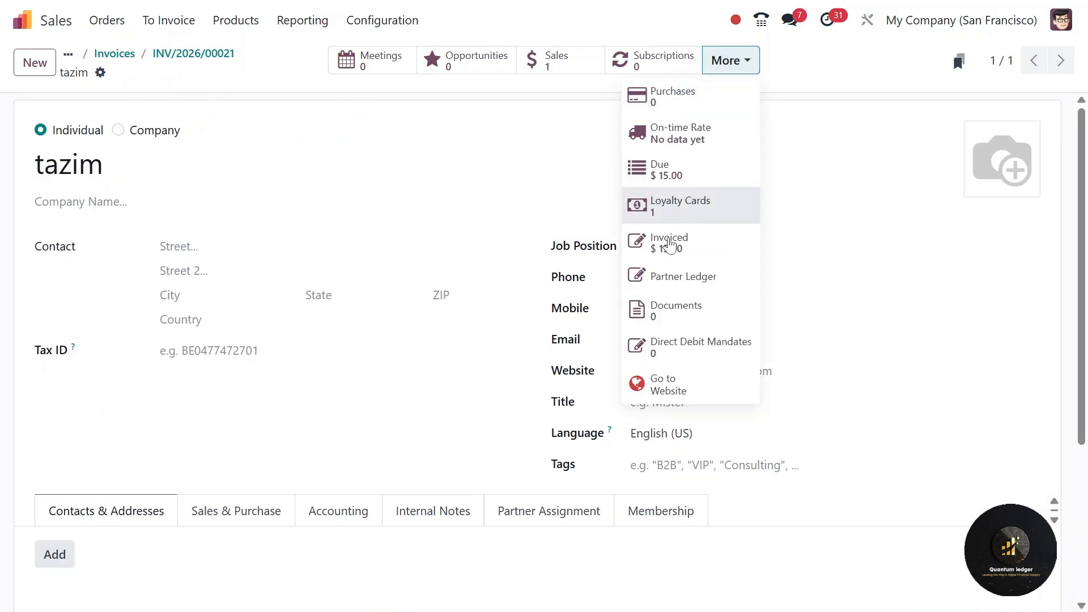
click(676, 276)
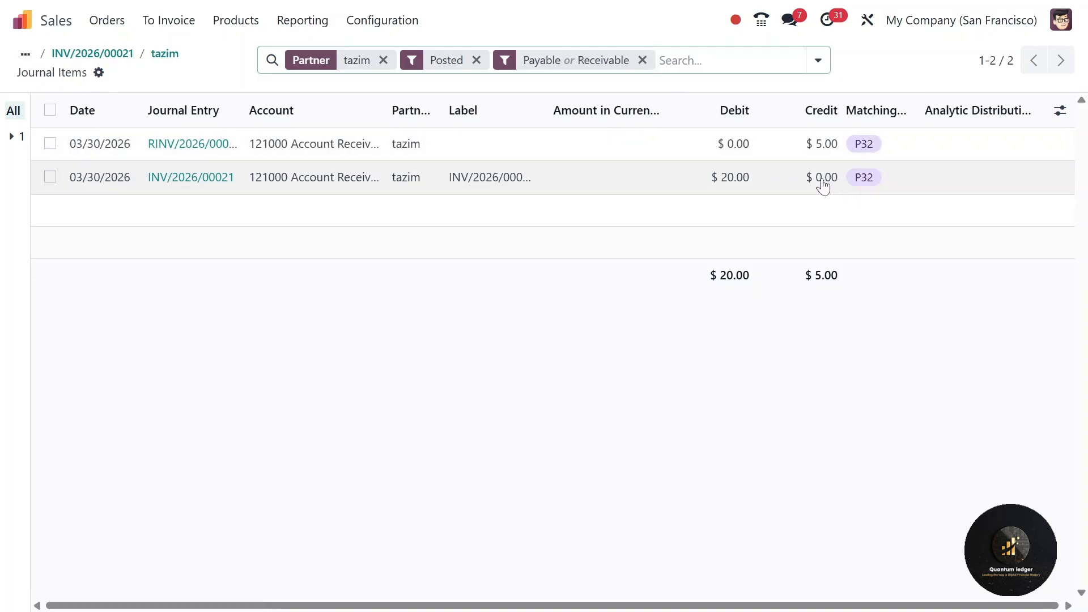
Filter Inventory's stock report to the Mobile category and examine the move history of the Vivo product
click(67, 20)
text(im)
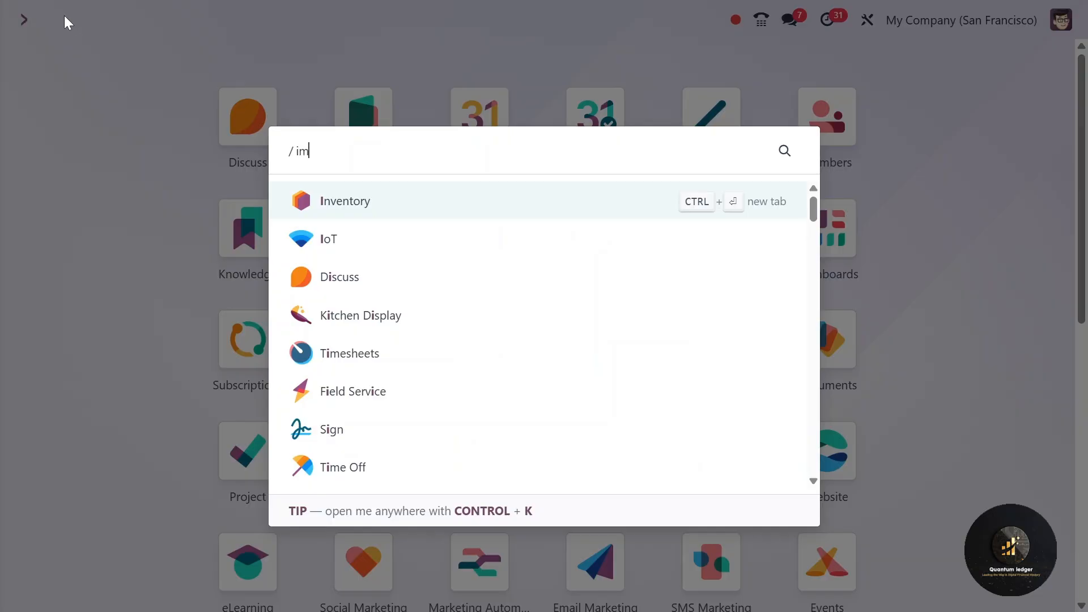
key(BackSpace)
text(n)
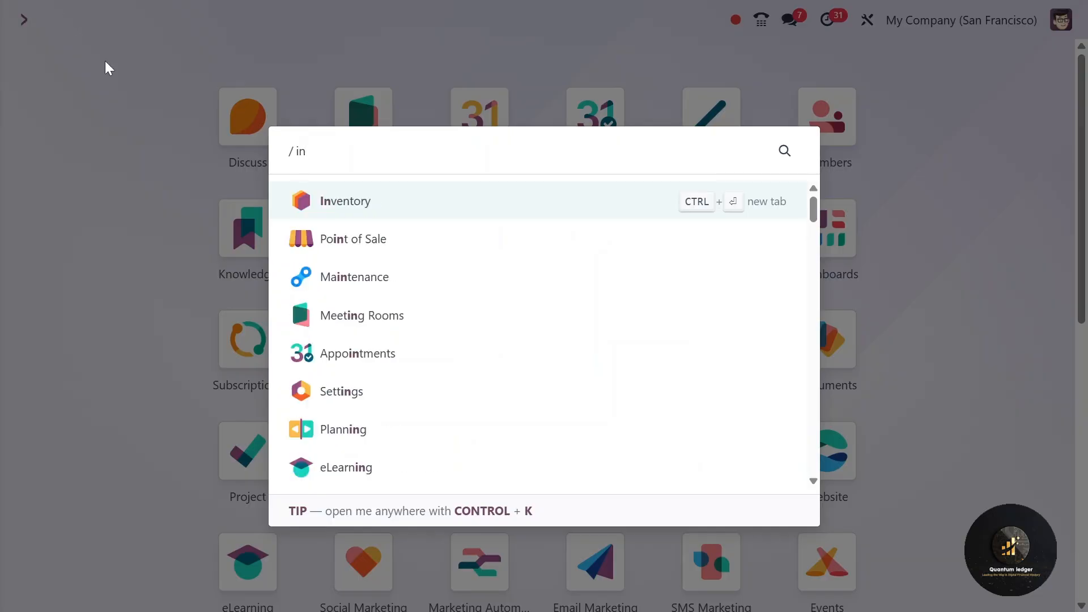
click(325, 200)
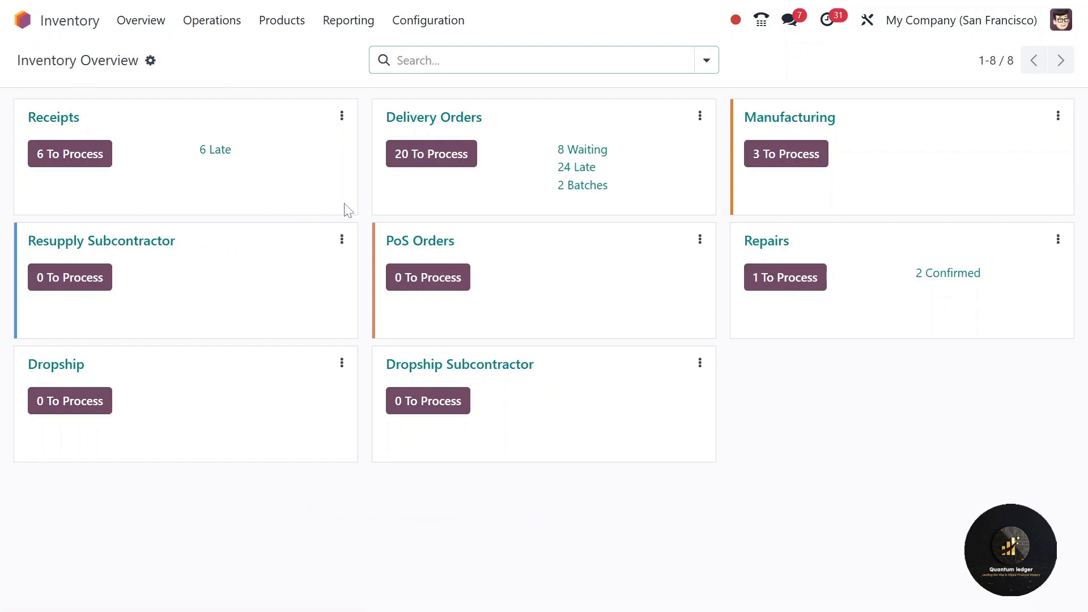
click(358, 21)
click(366, 52)
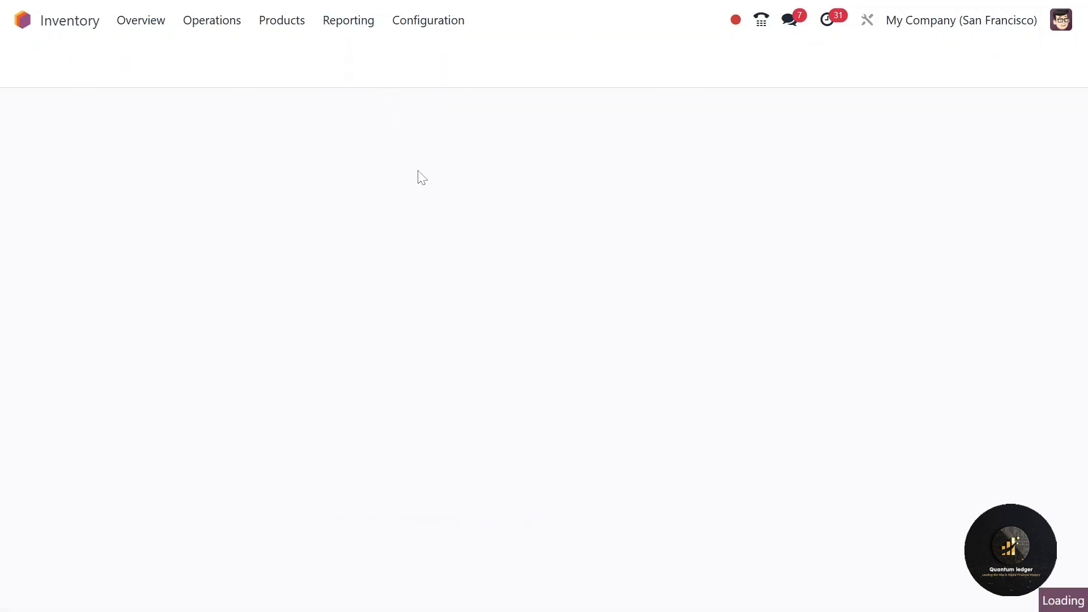
click(76, 293)
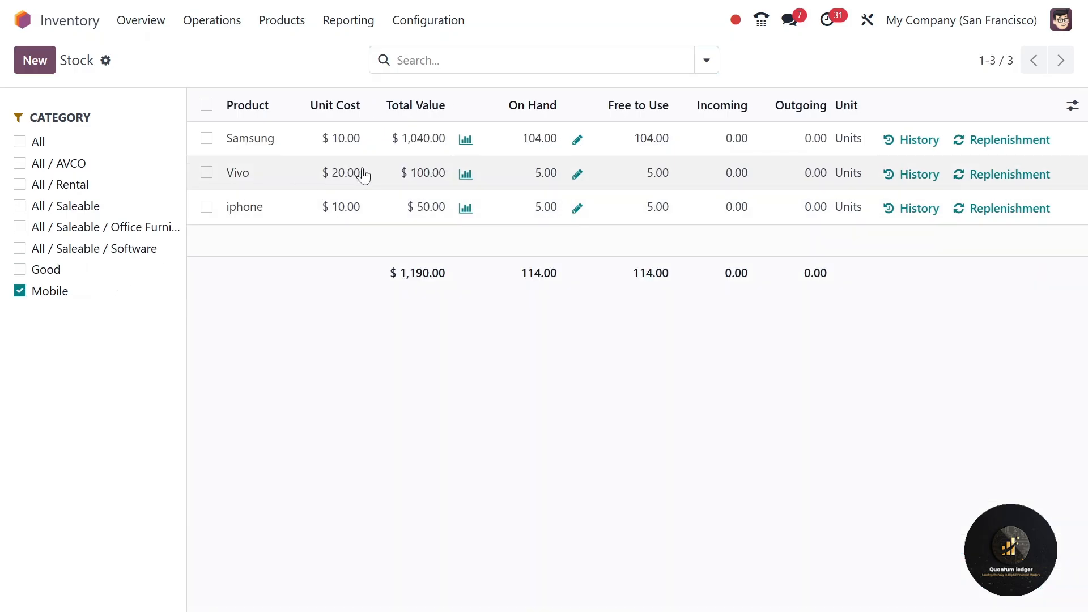
click(931, 177)
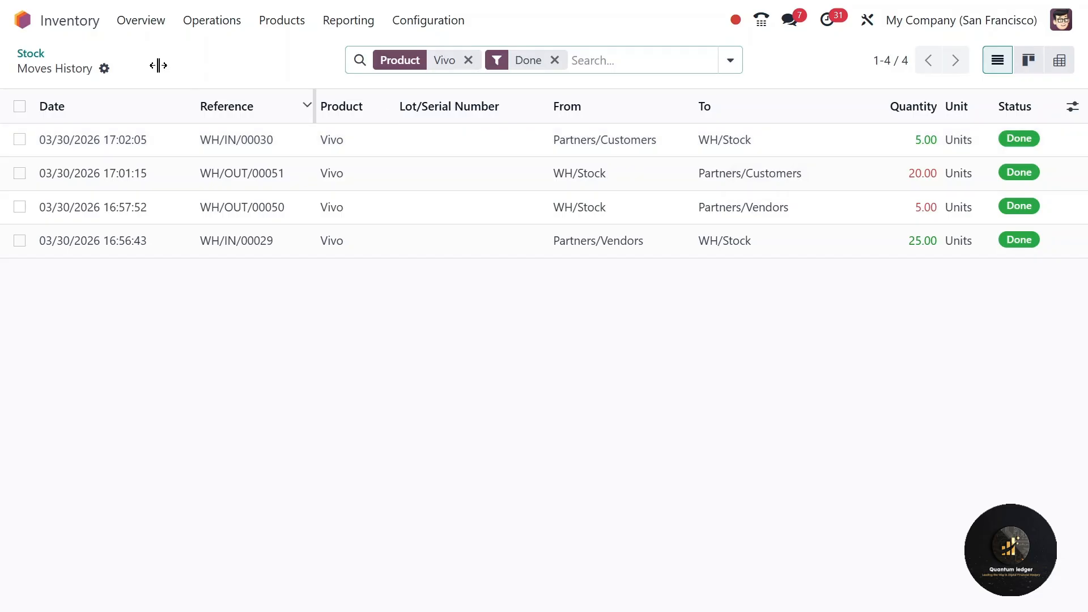
click(34, 56)
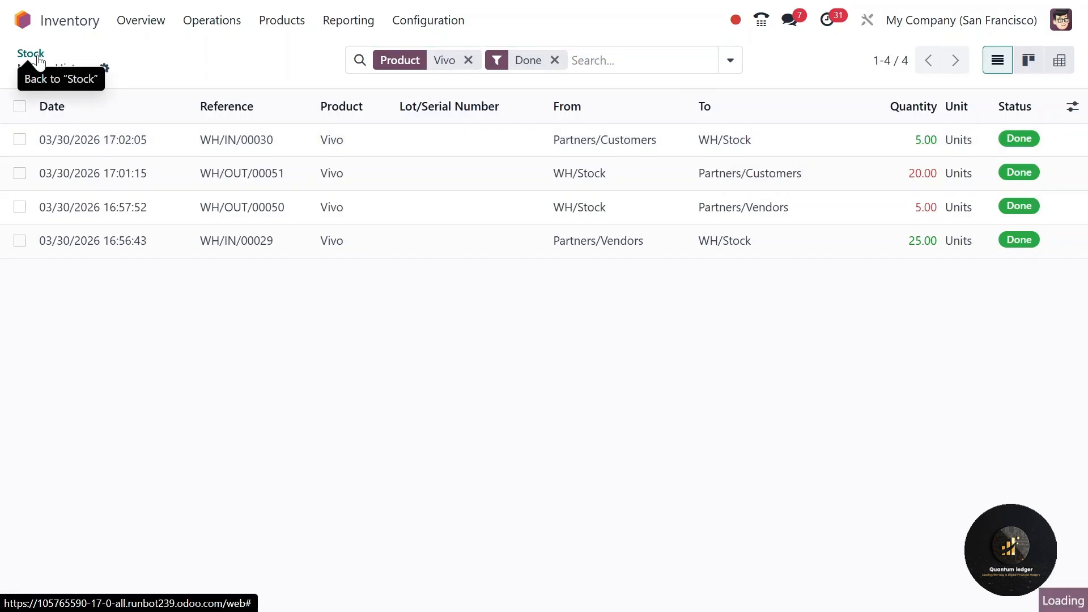
Switch to Accounting, list the customer credit notes and select the newest one to check its payment status
click(68, 24)
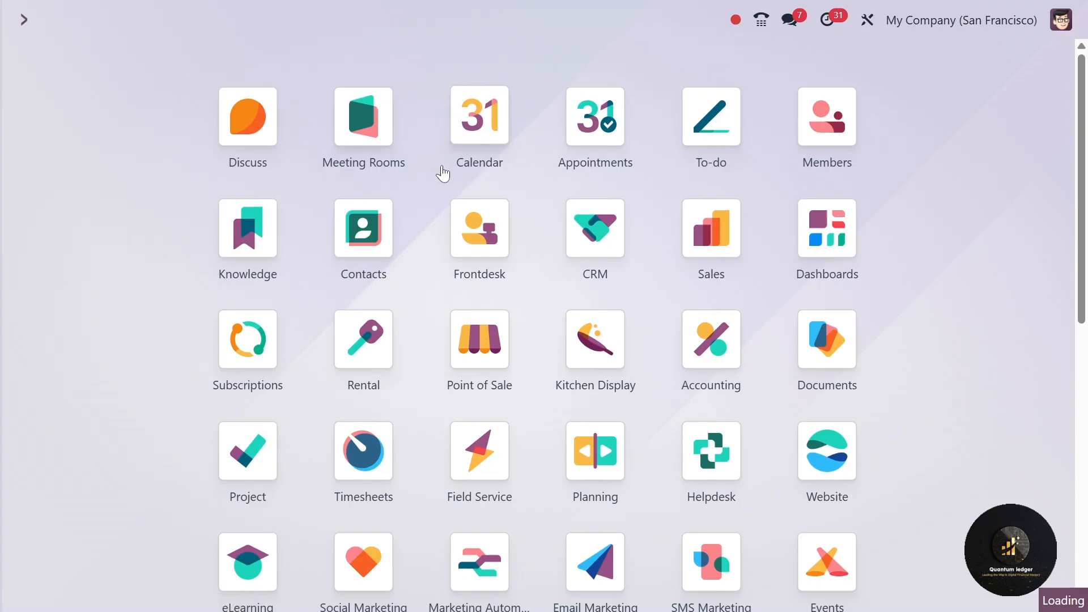
text(acc)
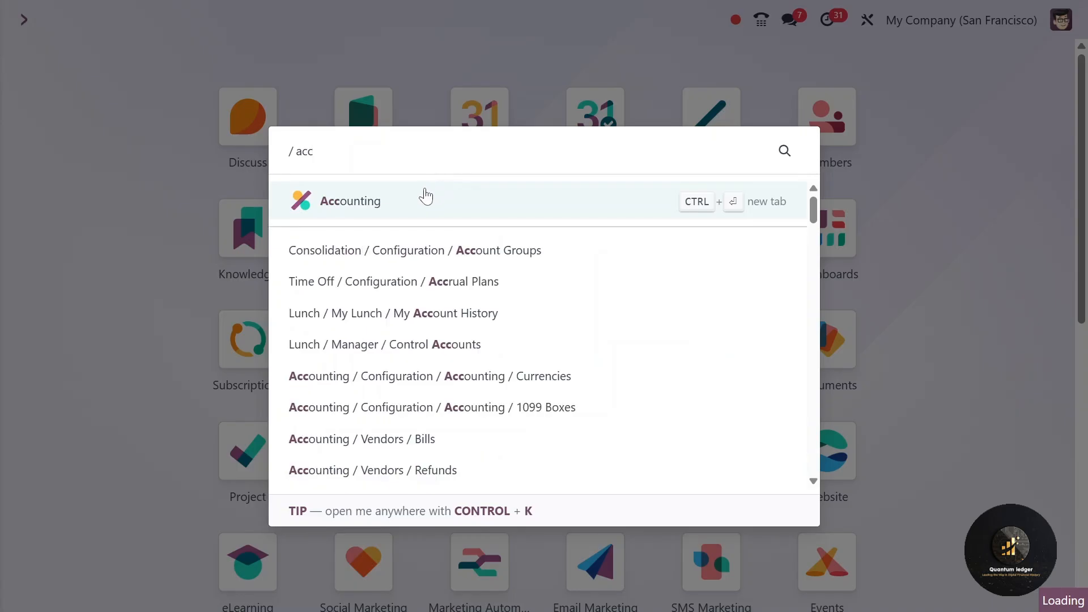
click(425, 199)
click(238, 20)
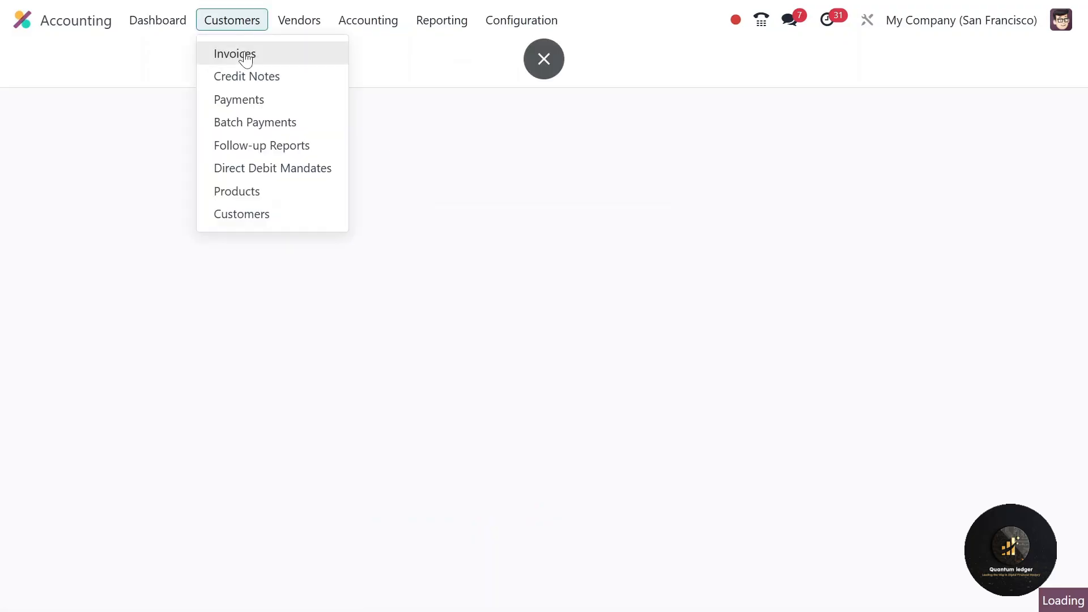
click(247, 76)
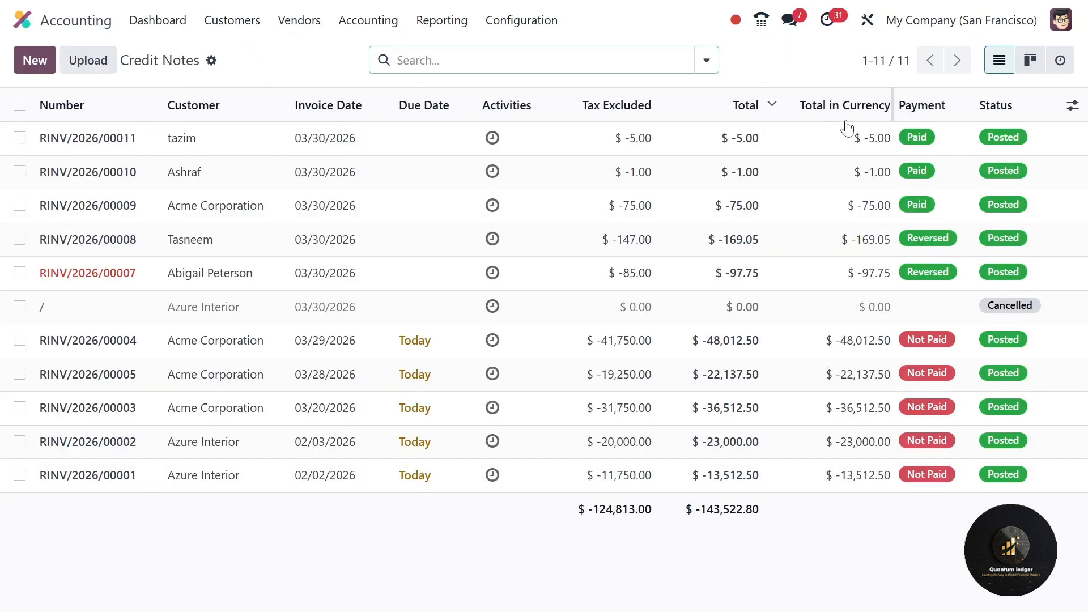
click(19, 138)
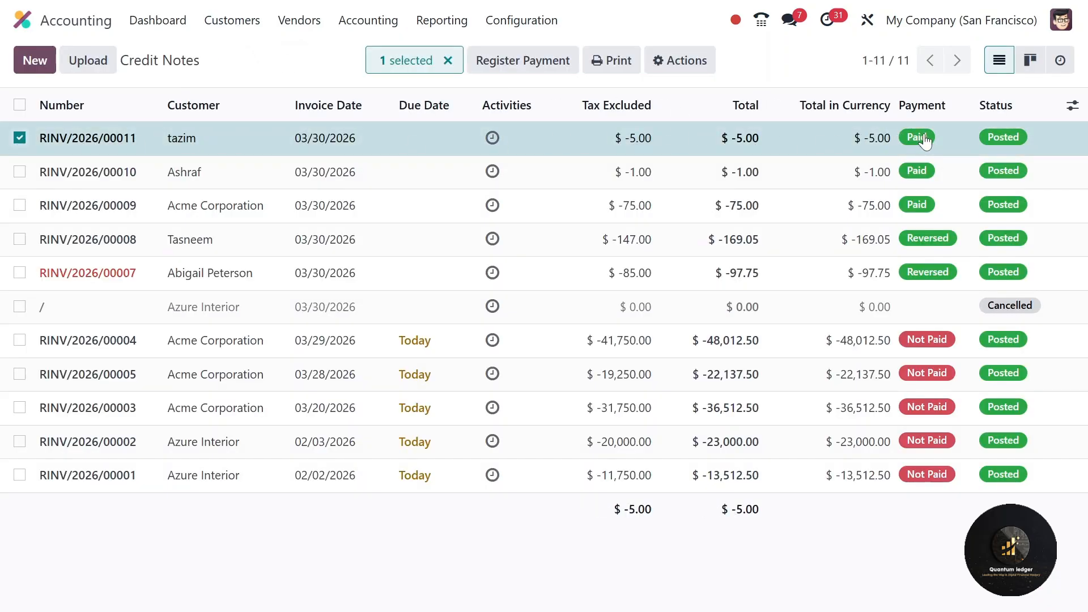